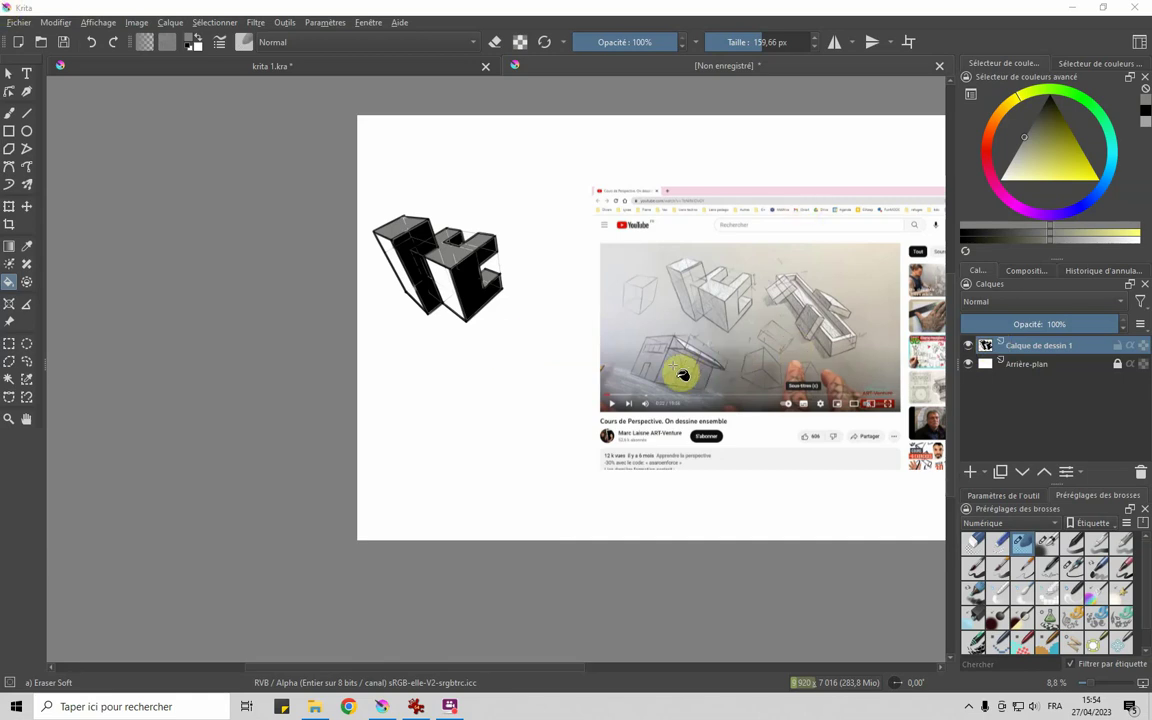
Add a new layer, Calque de dessin 2, above the existing drawing.
{"action": "scroll", "coordinate": [669, 380], "scroll_direction": "up", "scroll_amount": 2}
{"action": "scroll", "coordinate": [705, 385], "scroll_direction": "up", "scroll_amount": 2}
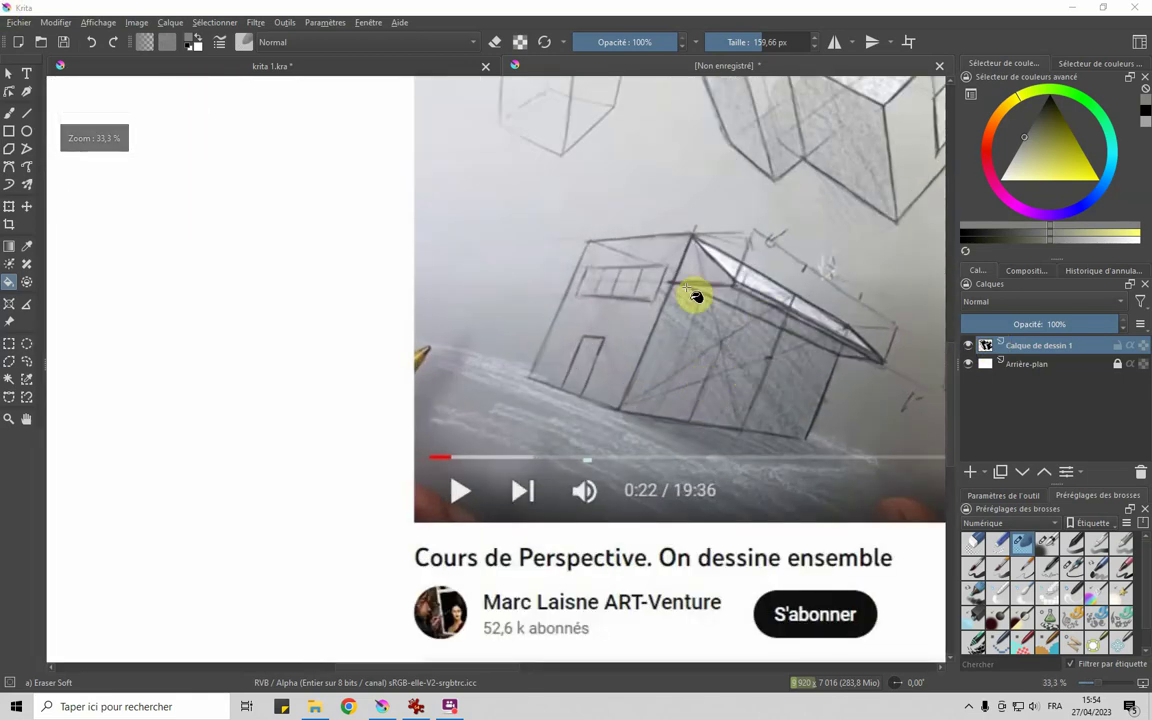
{"action": "scroll", "coordinate": [765, 328], "scroll_direction": "down", "scroll_amount": 1}
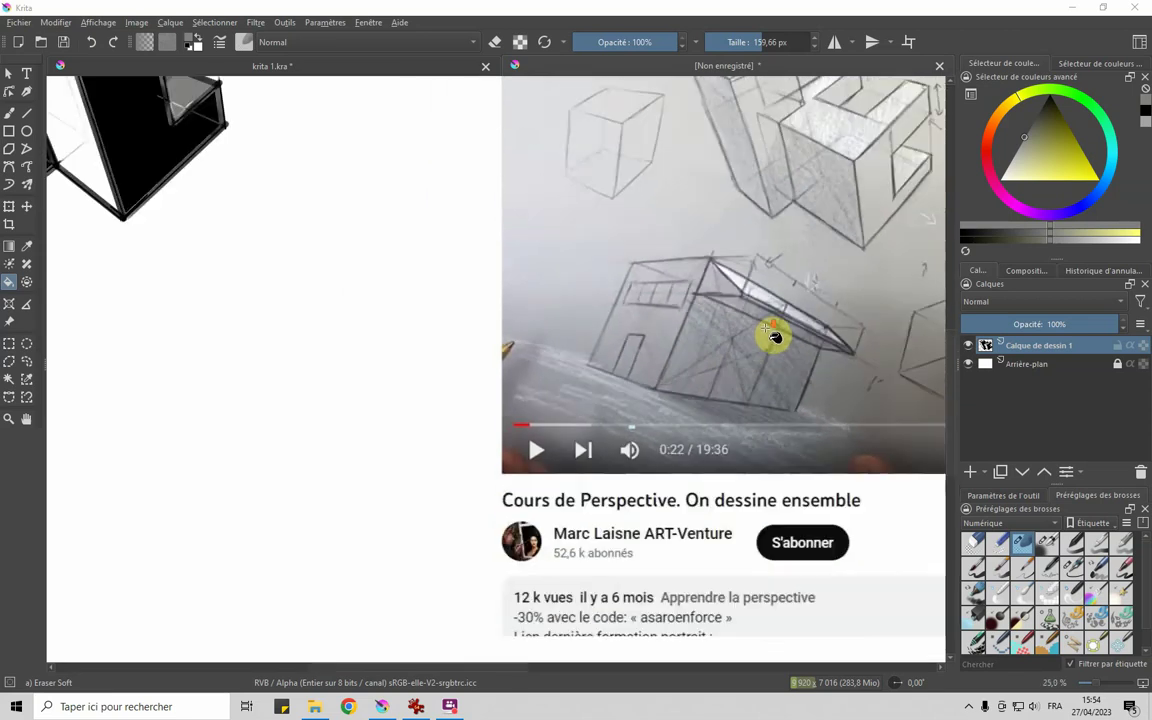
{"action": "scroll", "coordinate": [765, 328], "scroll_direction": "down", "scroll_amount": 2}
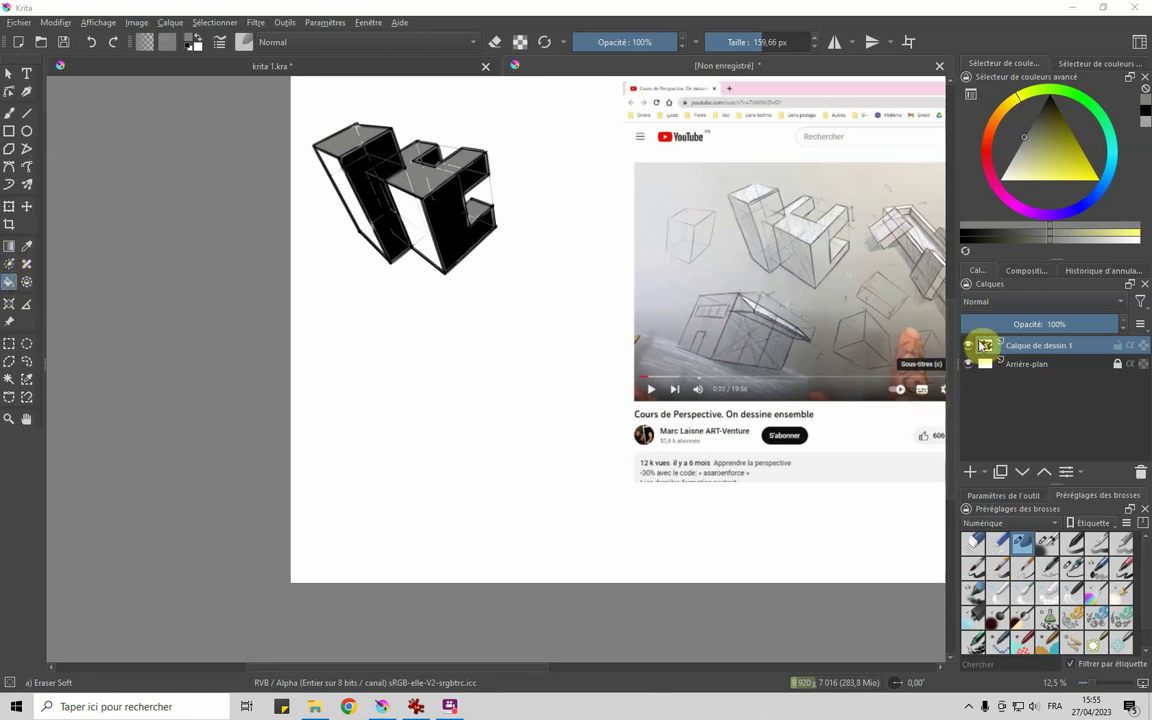
{"action": "left_click", "coordinate": [970, 472]}
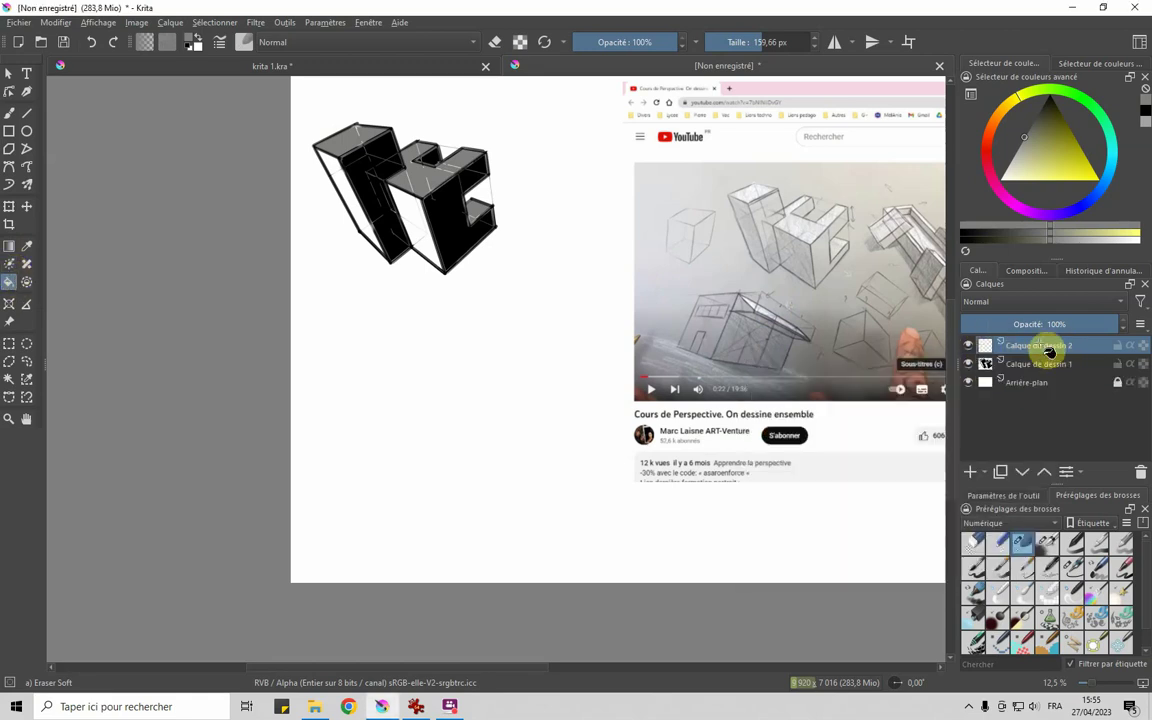
Set the Assistant Tool's assistant type to 'Perspective à deux points'.
{"action": "left_click", "coordinate": [9, 304]}
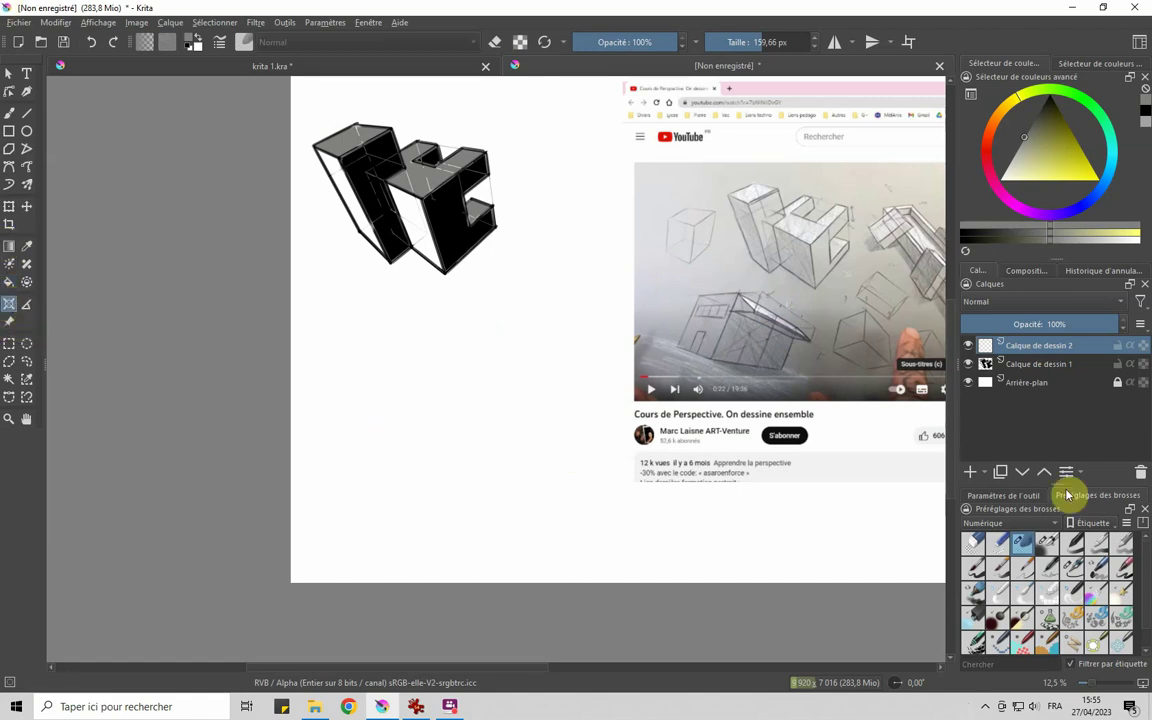
{"action": "left_click", "coordinate": [1014, 496]}
{"action": "left_click", "coordinate": [1026, 531]}
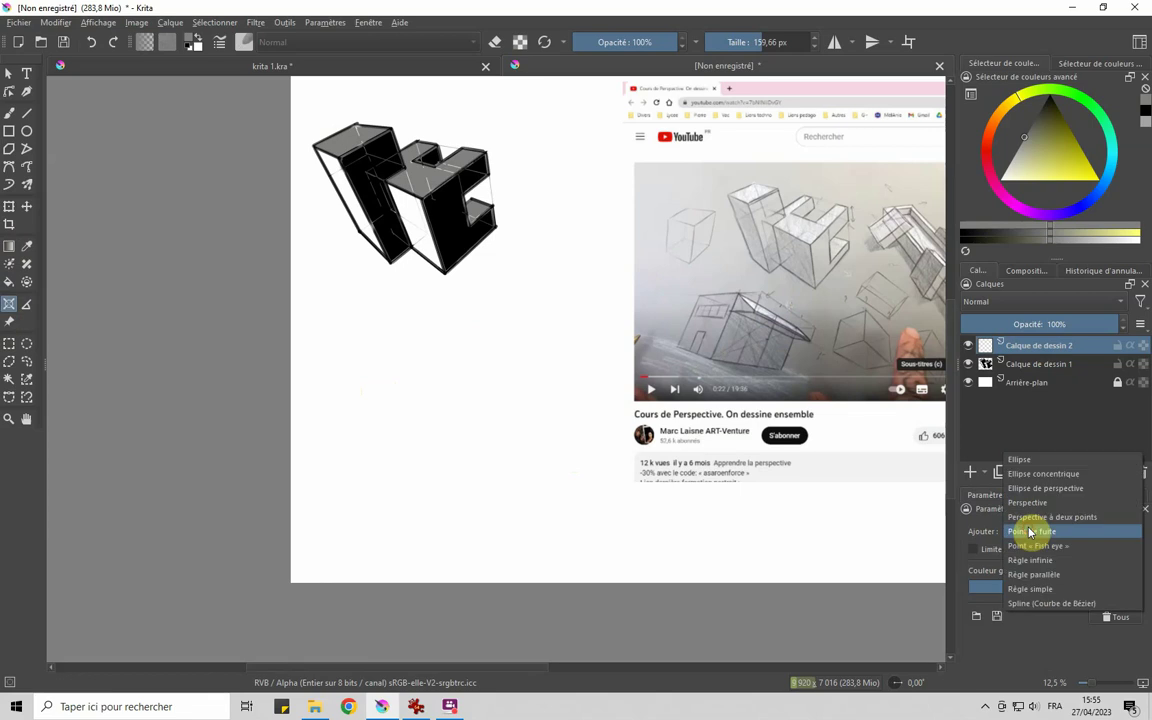
{"action": "left_click", "coordinate": [1030, 517]}
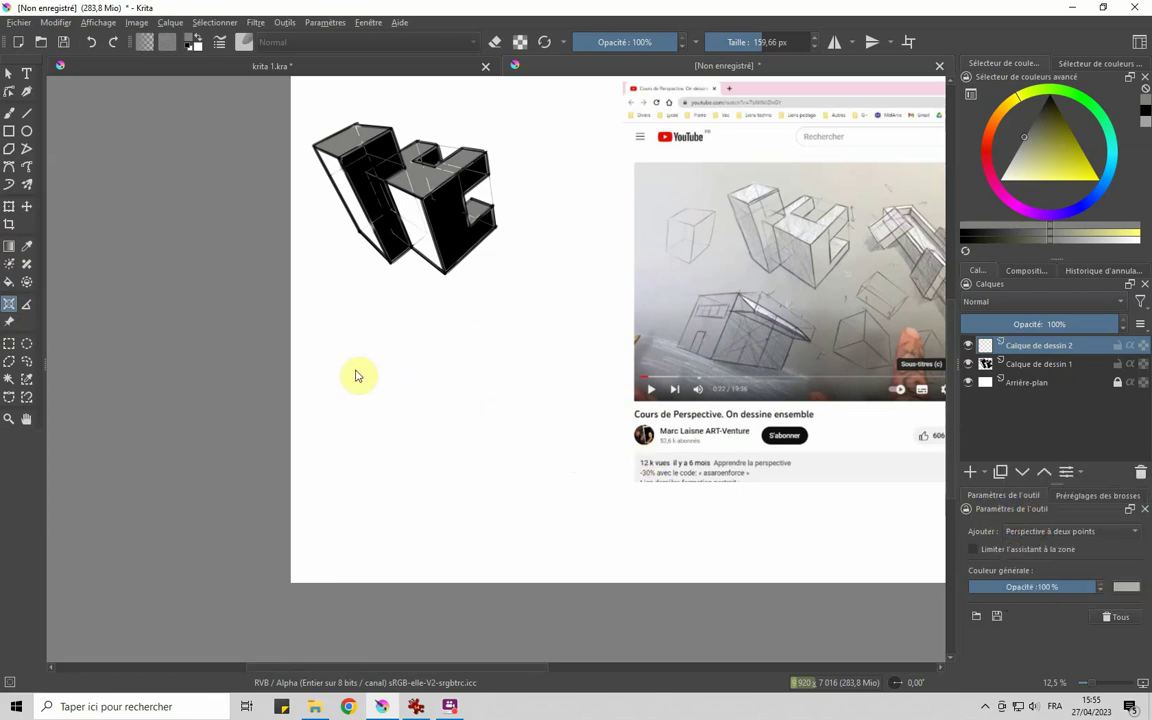
Place vanishing points at the left and lower right, then adjust the grid handles and confirm.
{"action": "left_click", "coordinate": [235, 338]}
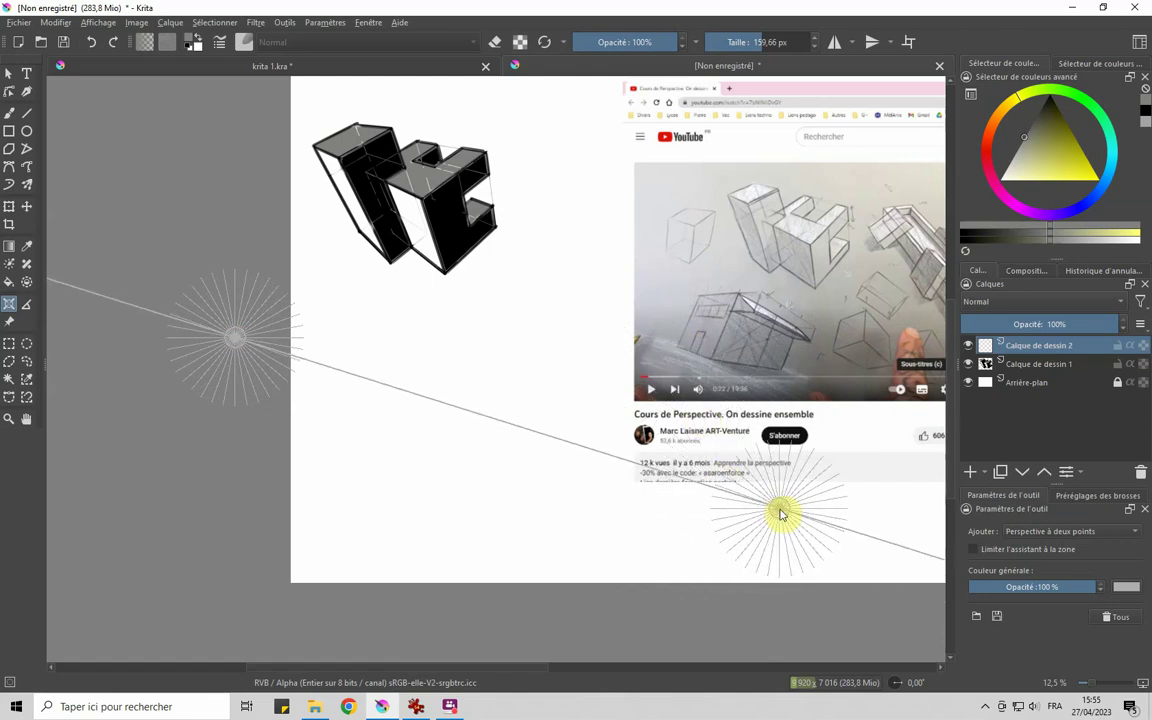
{"action": "left_click", "coordinate": [783, 518]}
{"action": "left_click_drag", "start_coordinate": [580, 449], "coordinate": [641, 516]}
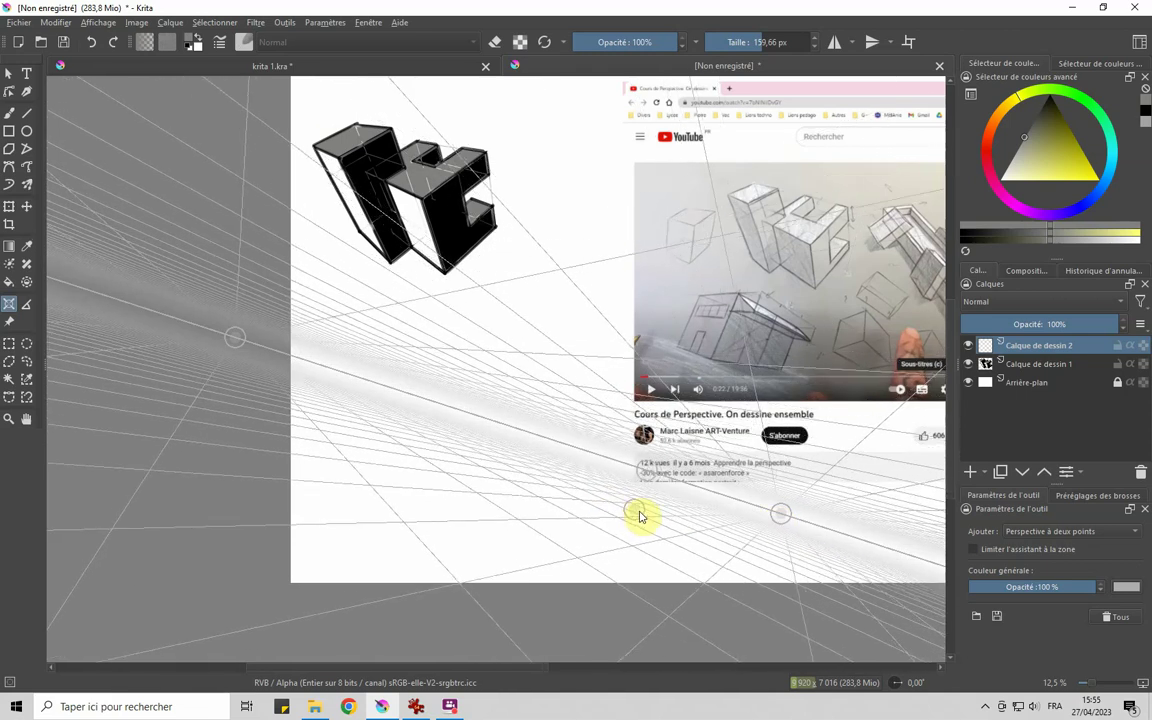
{"action": "mouse_move", "coordinate": [641, 516]}
{"action": "left_mouse_down"}
{"action": "mouse_move", "coordinate": [541, 518]}
{"action": "mouse_move", "coordinate": [671, 566]}
{"action": "mouse_move", "coordinate": [576, 522]}
{"action": "mouse_move", "coordinate": [638, 549]}
{"action": "mouse_move", "coordinate": [628, 548]}
{"action": "left_mouse_up"}
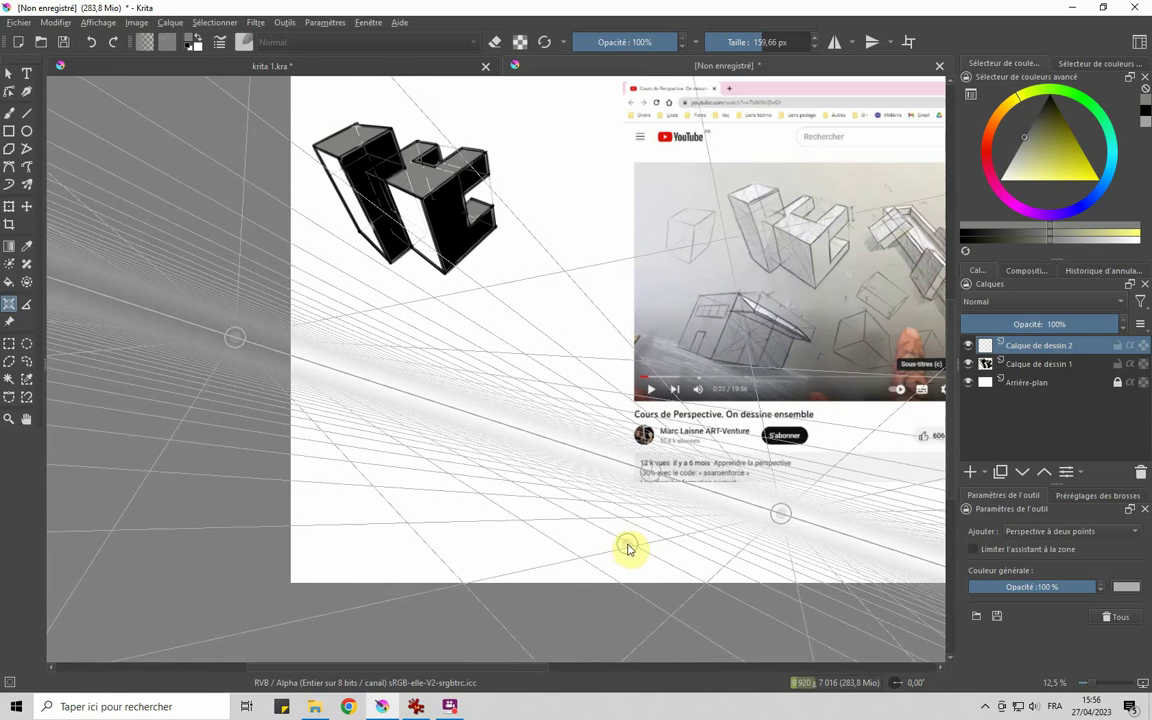
{"action": "left_click", "coordinate": [627, 545]}
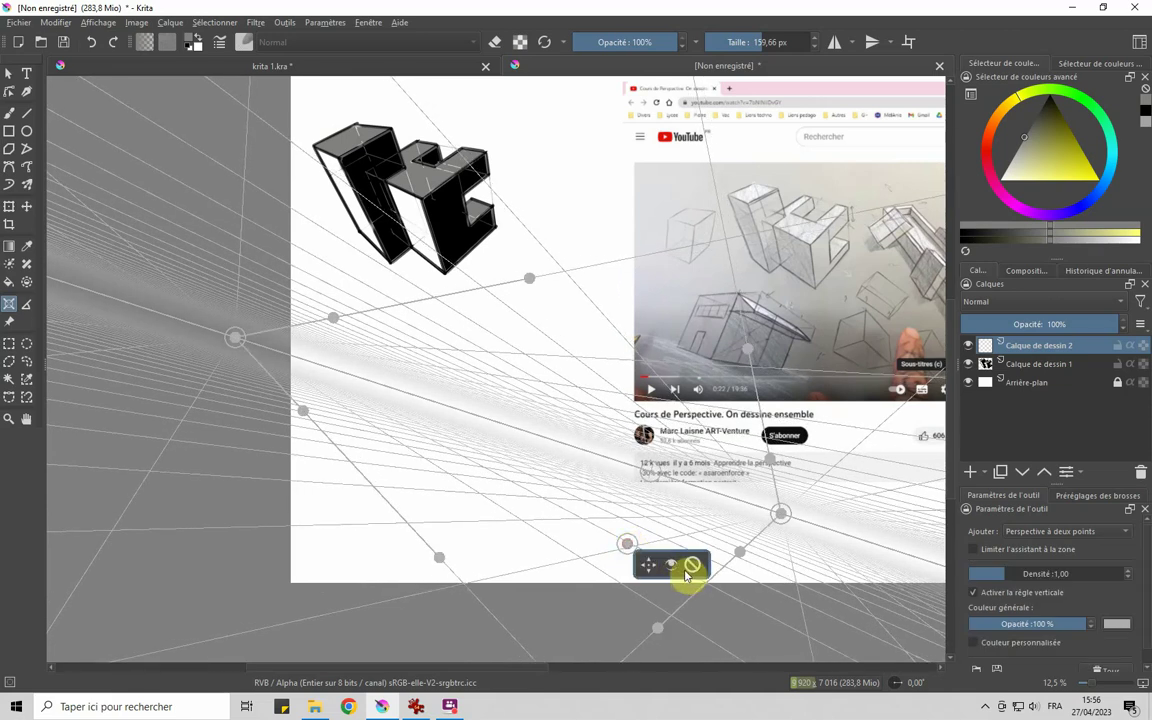
{"action": "left_click", "coordinate": [8, 113]}
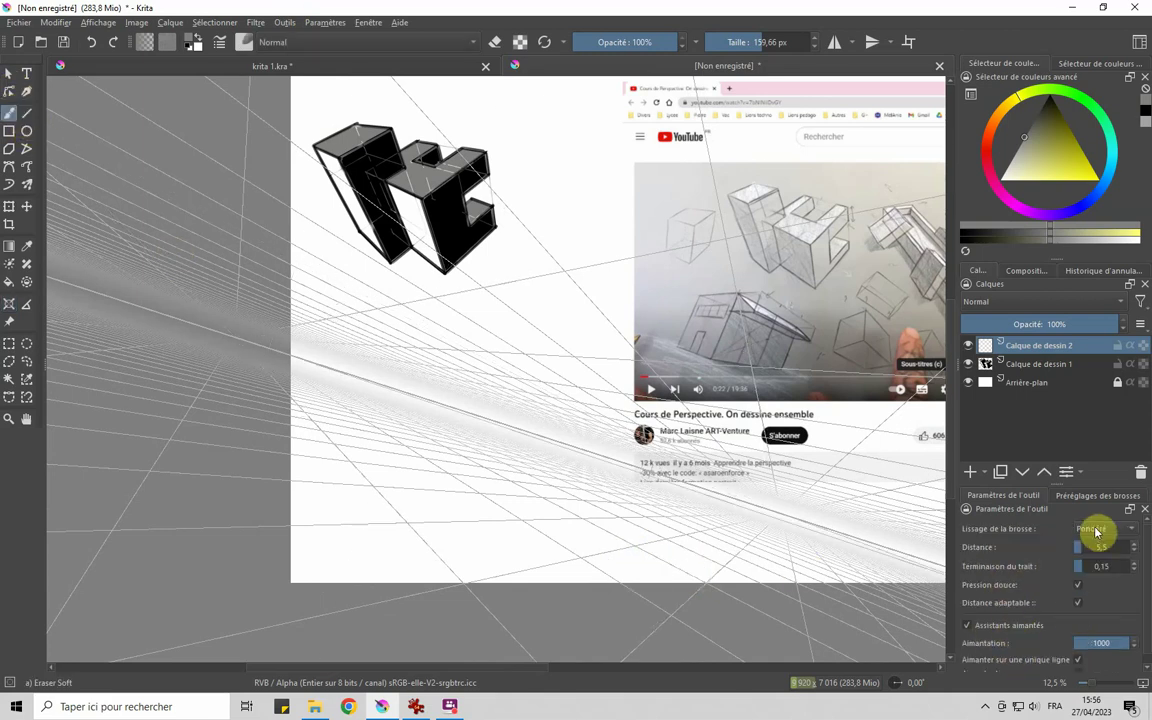
Switch to the Ink-2 Fineliner in default black, undoing the test strokes.
{"action": "left_click_drag", "start_coordinate": [427, 491], "coordinate": [456, 402]}
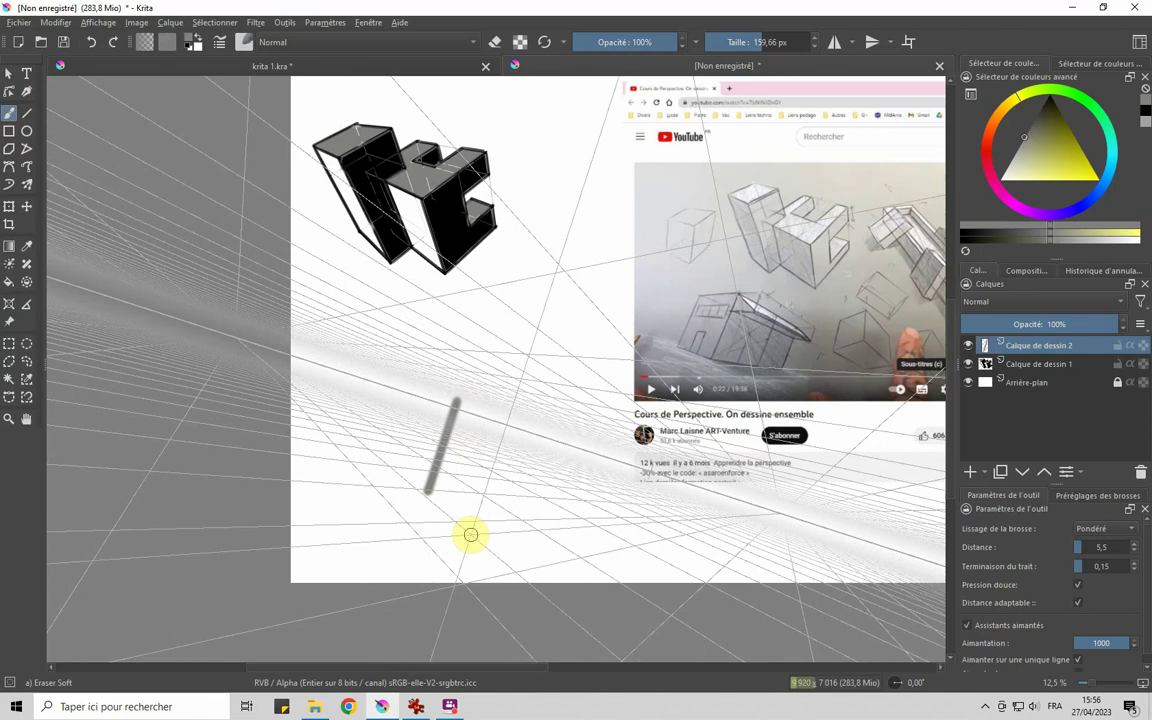
{"action": "key", "text": "ctrl+z"}
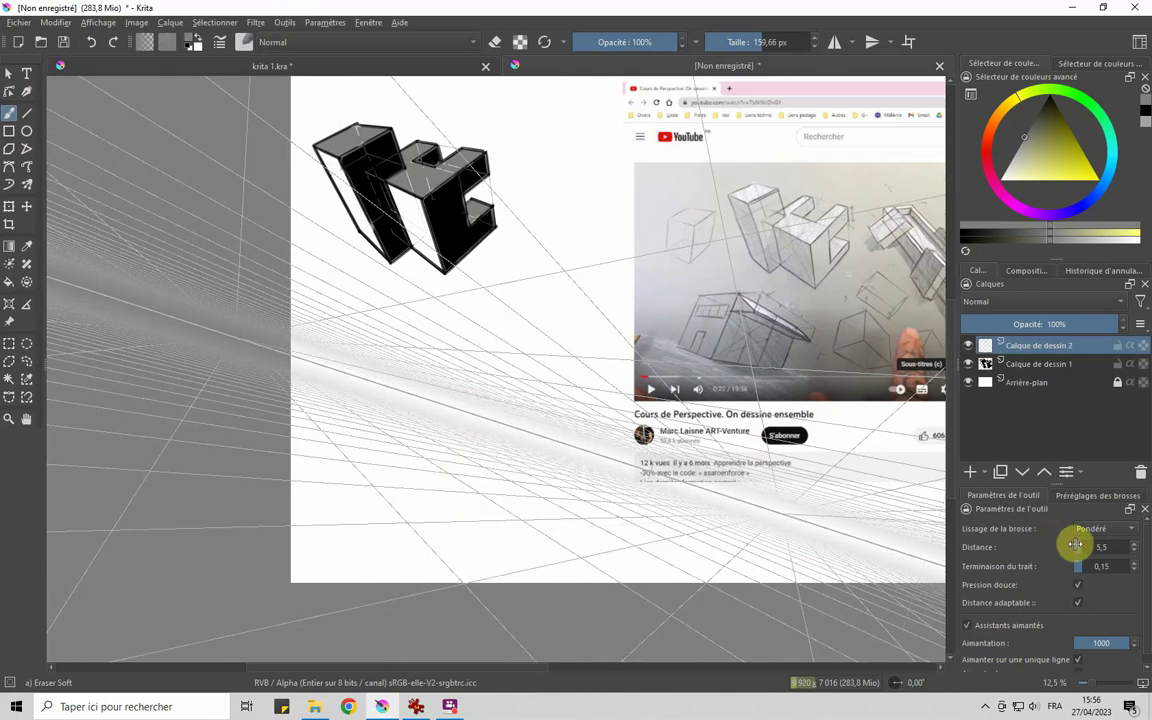
{"action": "left_click", "coordinate": [1083, 497]}
{"action": "left_click", "coordinate": [1071, 567]}
{"action": "left_click_drag", "start_coordinate": [360, 518], "coordinate": [427, 419]}
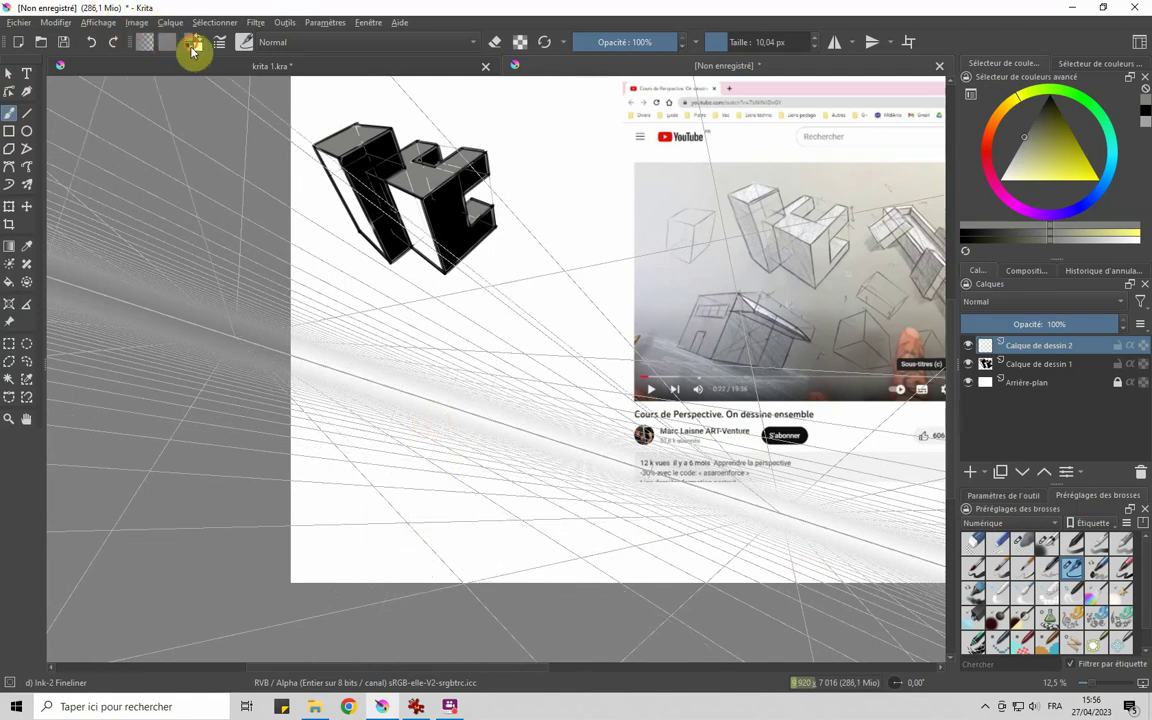
{"action": "left_click", "coordinate": [193, 50]}
{"action": "left_click_drag", "start_coordinate": [419, 432], "coordinate": [421, 523]}
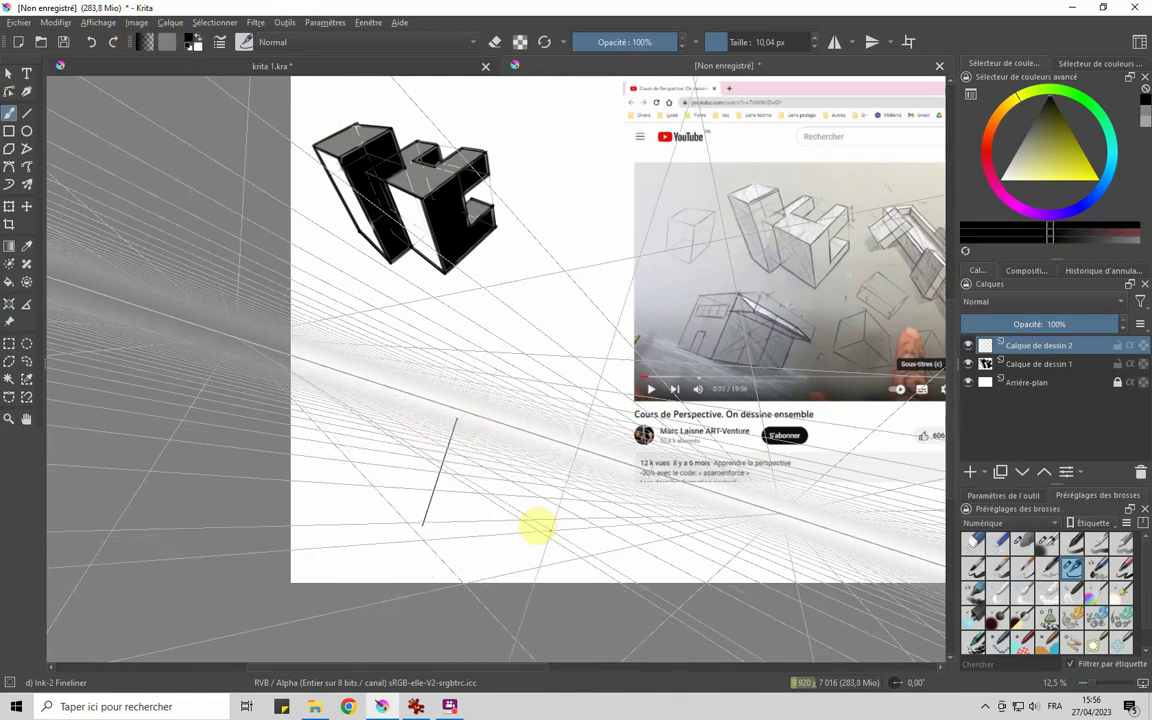
{"action": "key", "text": "ctrl+z"}
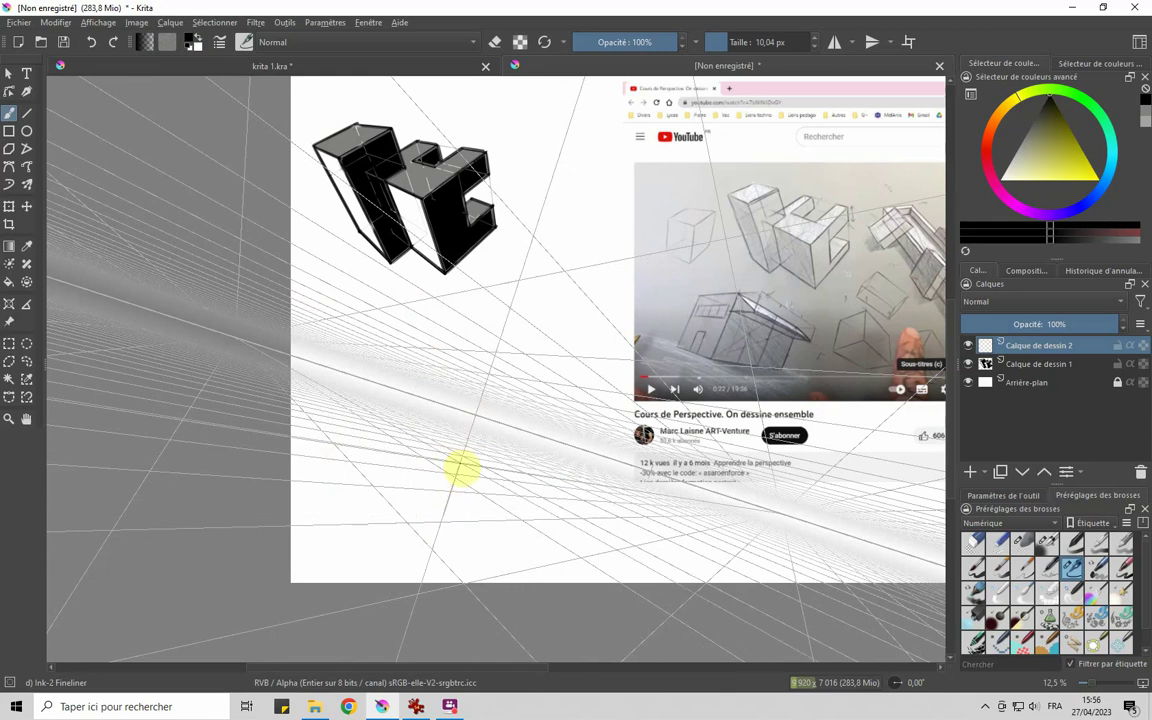
Ink the box's first face: front vertical, lower left, top and left edges.
{"action": "left_click_drag", "start_coordinate": [470, 437], "coordinate": [446, 508]}
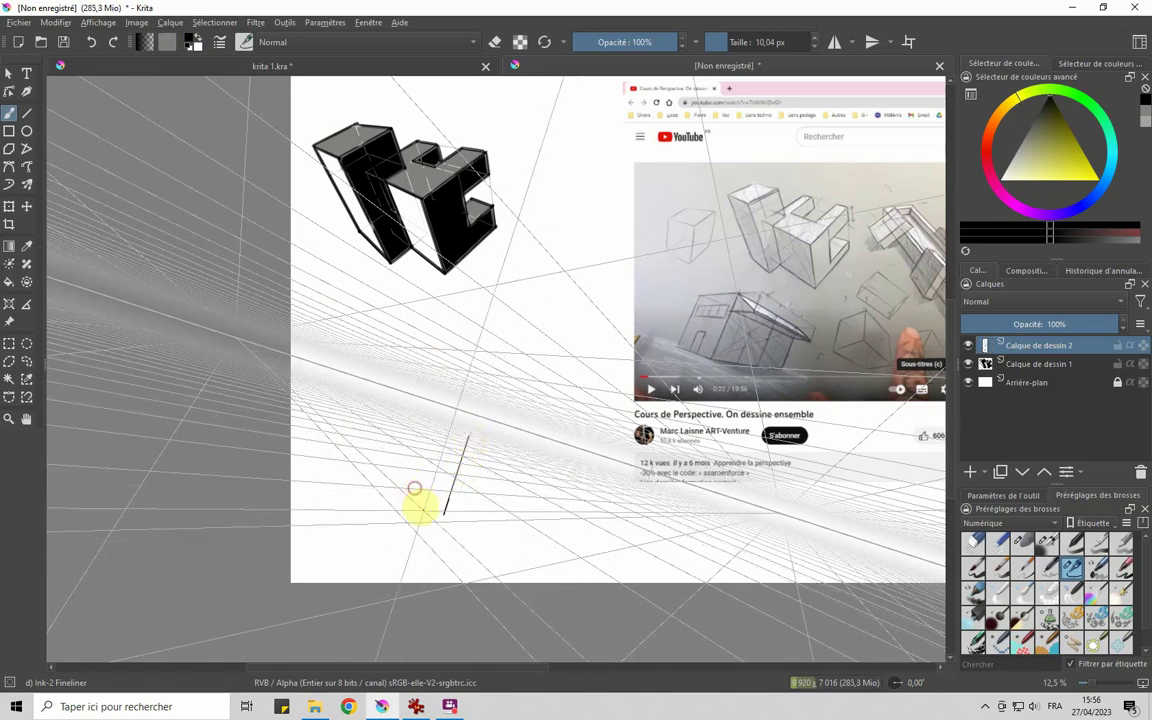
{"action": "left_click_drag", "start_coordinate": [443, 512], "coordinate": [407, 482]}
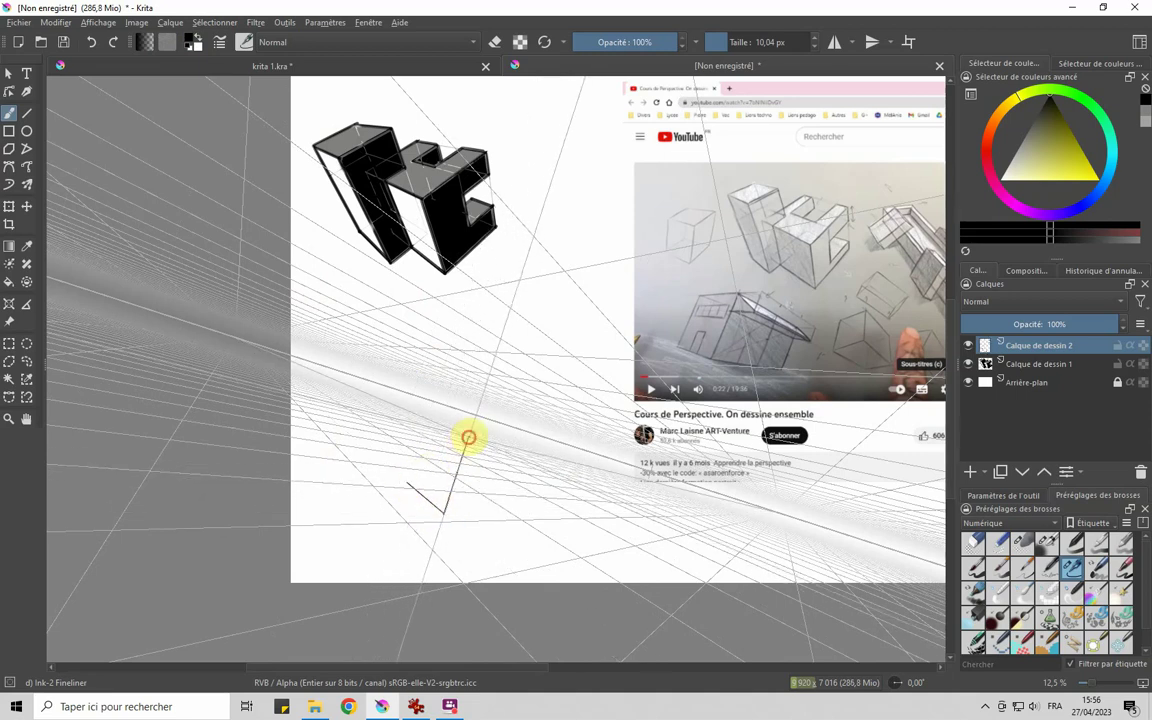
{"action": "left_click_drag", "start_coordinate": [426, 427], "coordinate": [467, 437]}
{"action": "left_click_drag", "start_coordinate": [407, 482], "coordinate": [424, 425]}
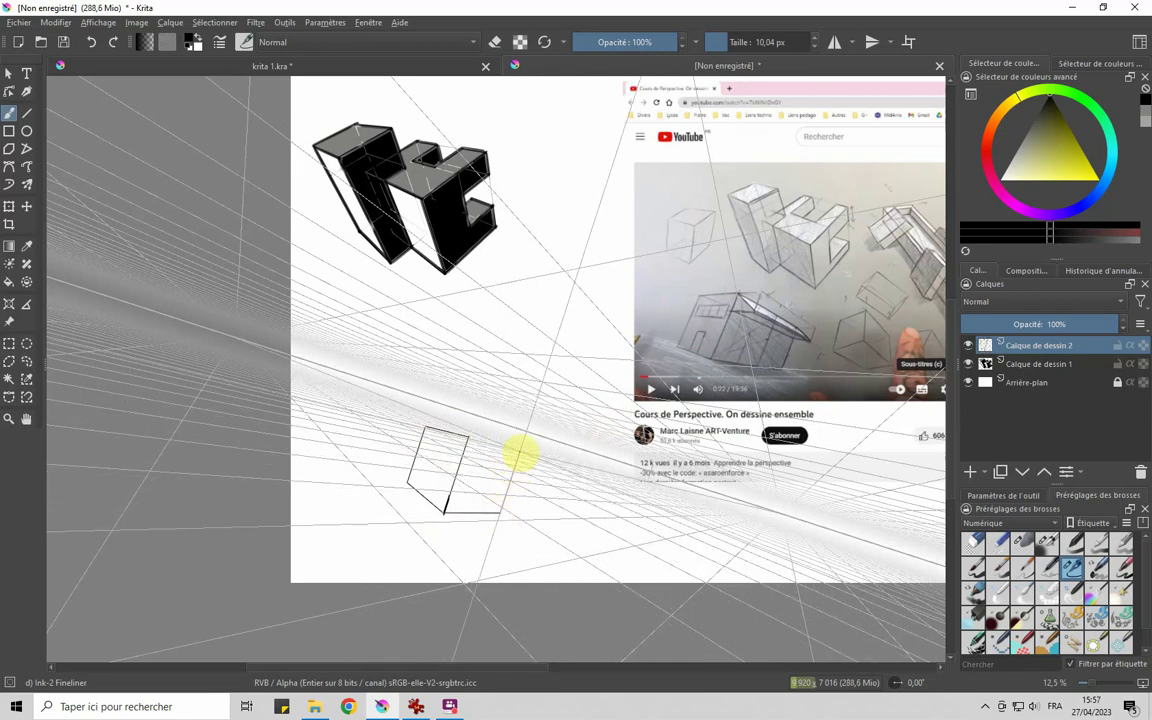
Ink the second face's top edge to the right corner and its bottom right edge.
{"action": "left_click_drag", "start_coordinate": [520, 452], "coordinate": [470, 440]}
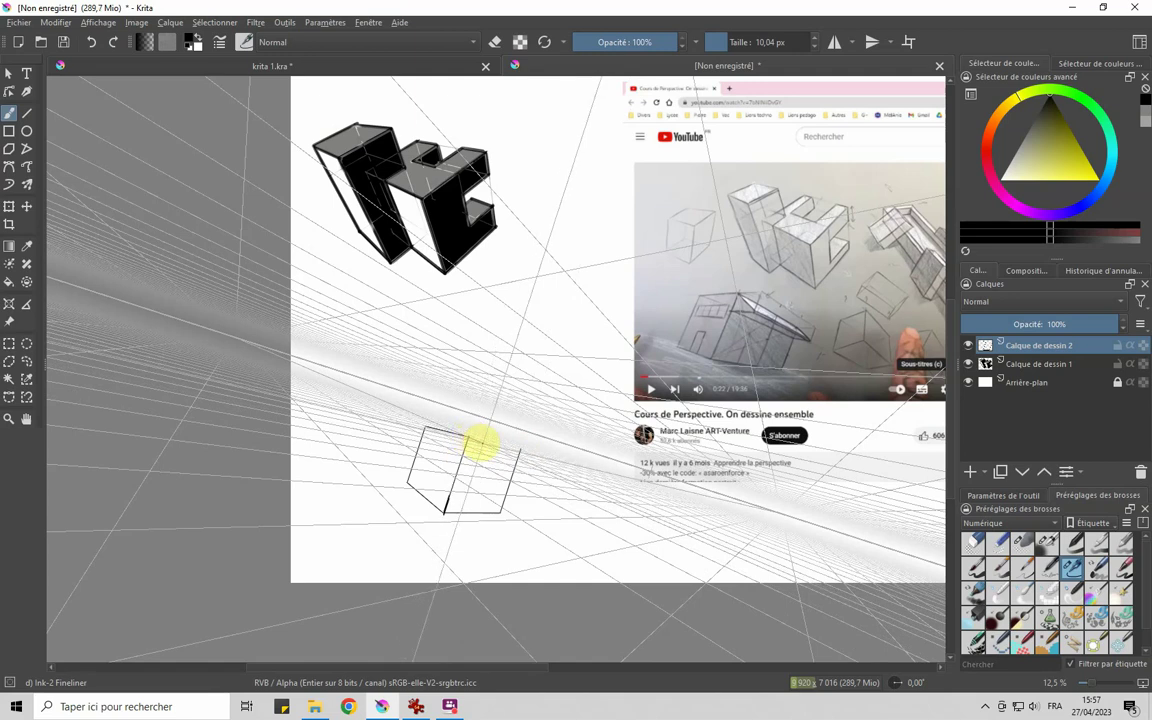
{"action": "key", "text": "ctrl+z"}
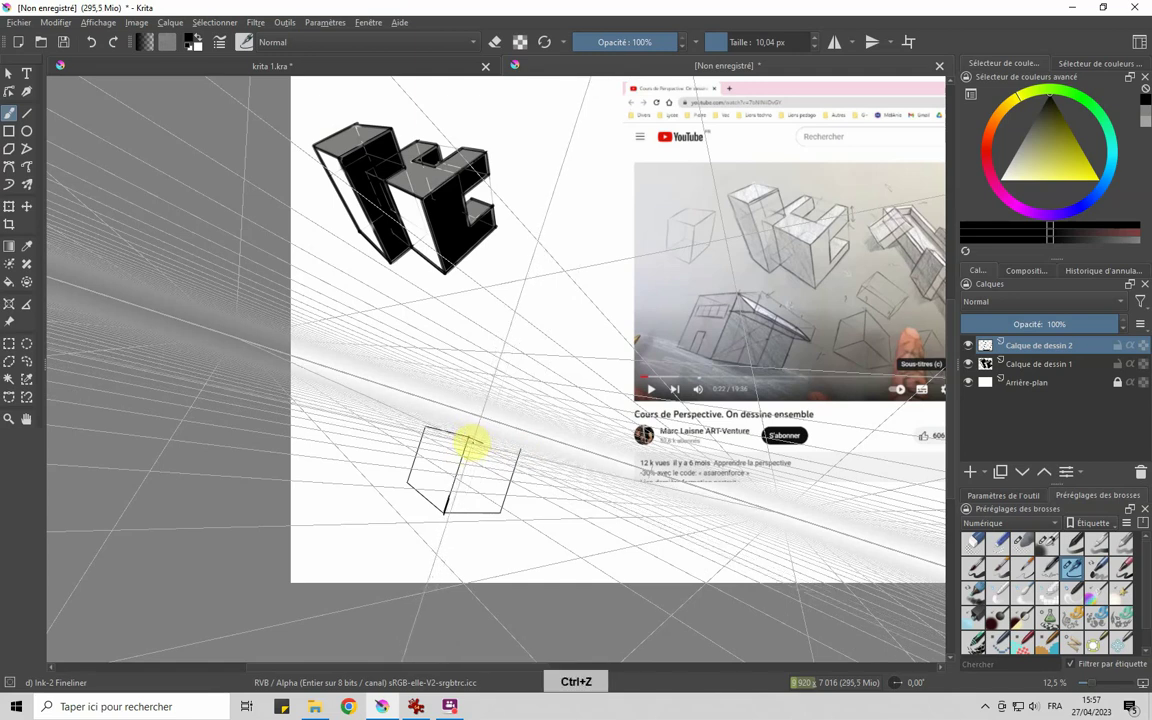
{"action": "left_click_drag", "start_coordinate": [466, 440], "coordinate": [476, 437]}
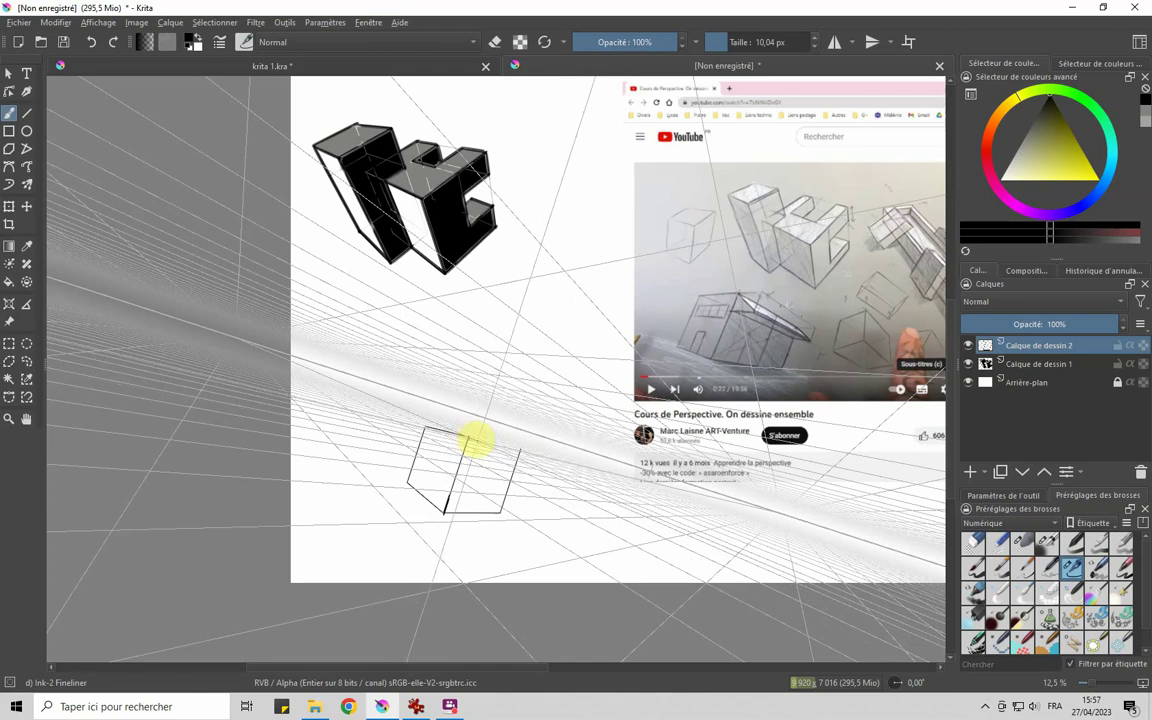
{"action": "key", "text": "ctrl+z"}
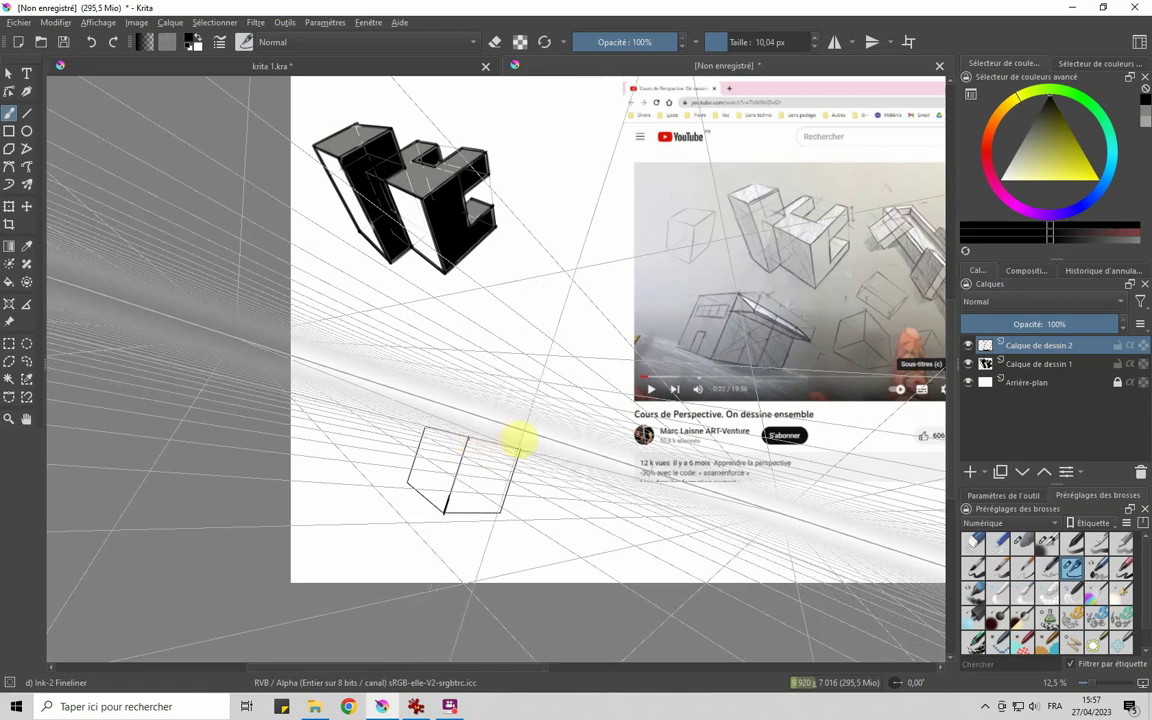
{"action": "mouse_move", "coordinate": [520, 446]}
{"action": "left_mouse_down"}
{"action": "mouse_move", "coordinate": [474, 443]}
{"action": "mouse_move", "coordinate": [447, 492]}
{"action": "left_mouse_up"}
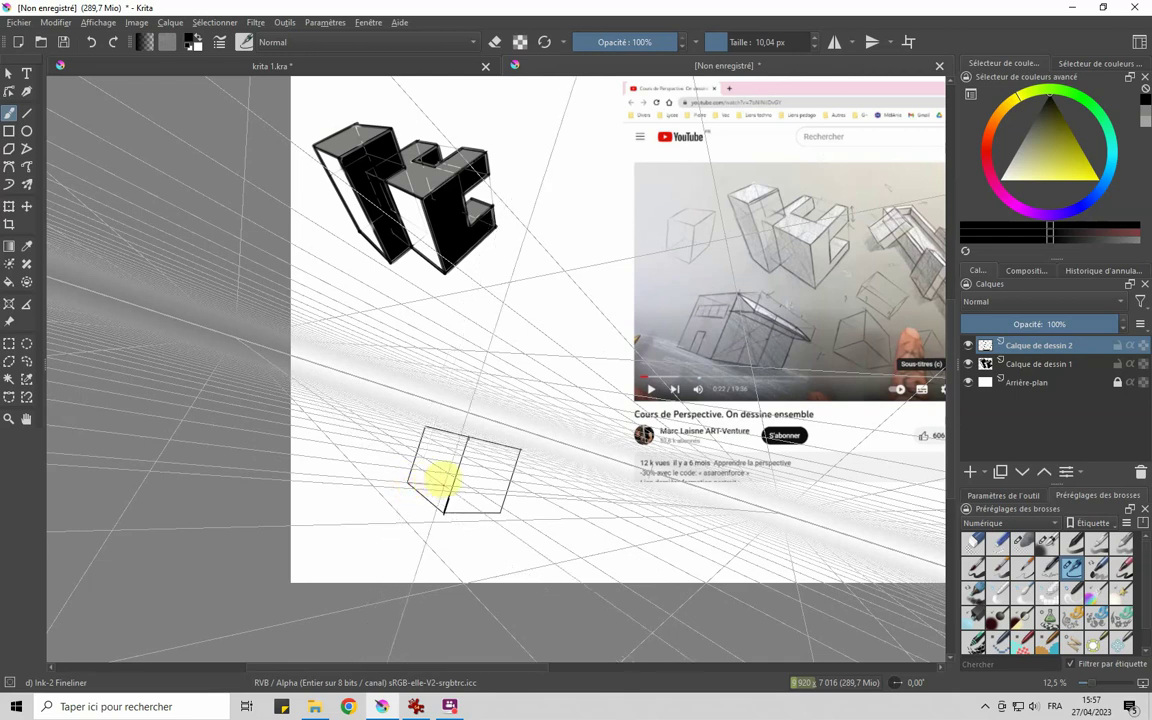
{"action": "mouse_move", "coordinate": [447, 513]}
{"action": "left_mouse_down"}
{"action": "mouse_move", "coordinate": [506, 514]}
{"action": "mouse_move", "coordinate": [463, 483]}
{"action": "left_mouse_up"}
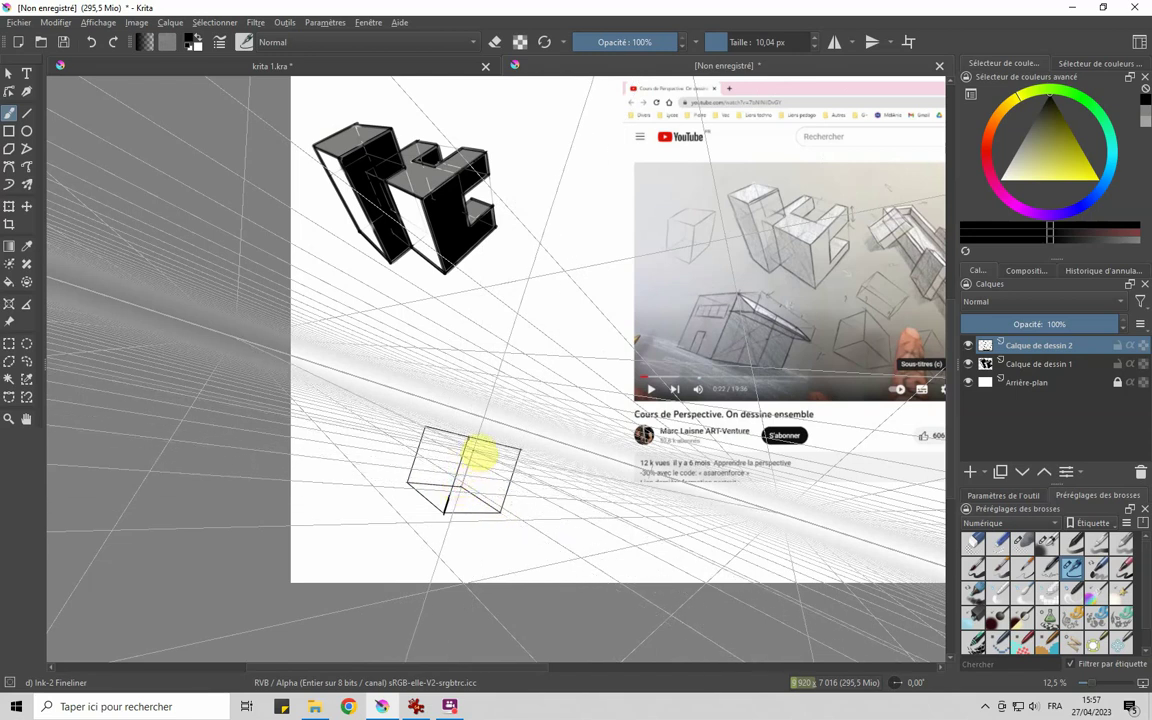
Add the box's remaining top edges, undoing one misplaced stroke.
{"action": "left_click", "coordinate": [485, 444]}
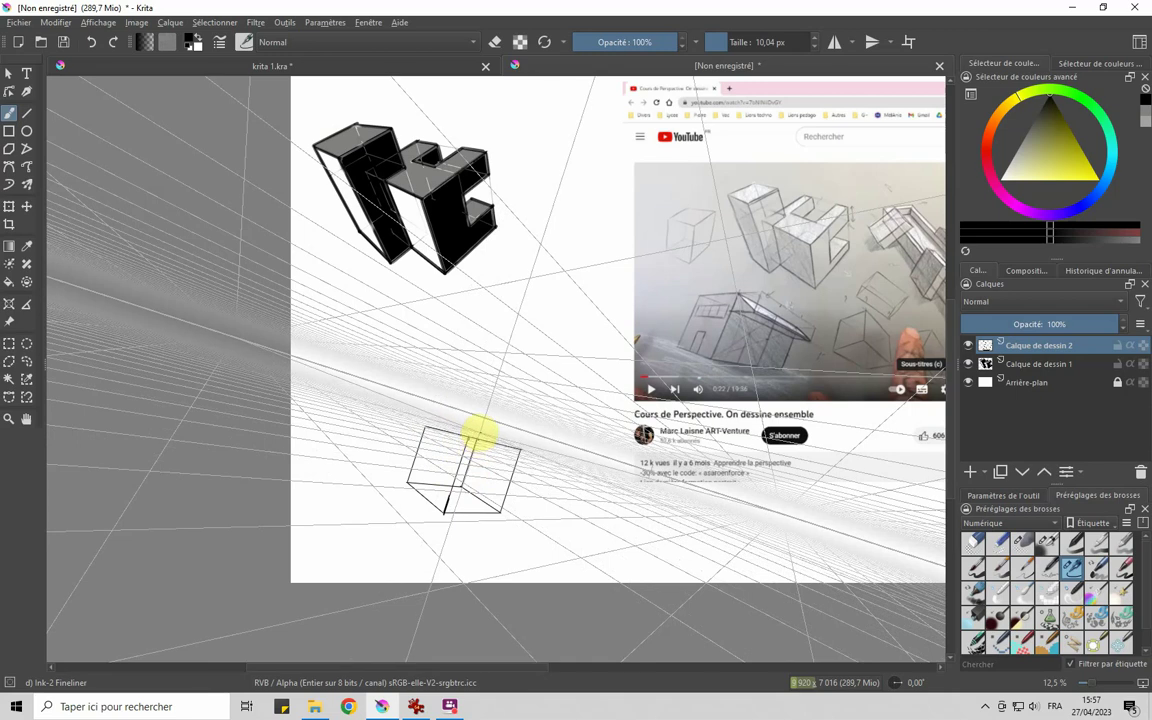
{"action": "left_click", "coordinate": [474, 441]}
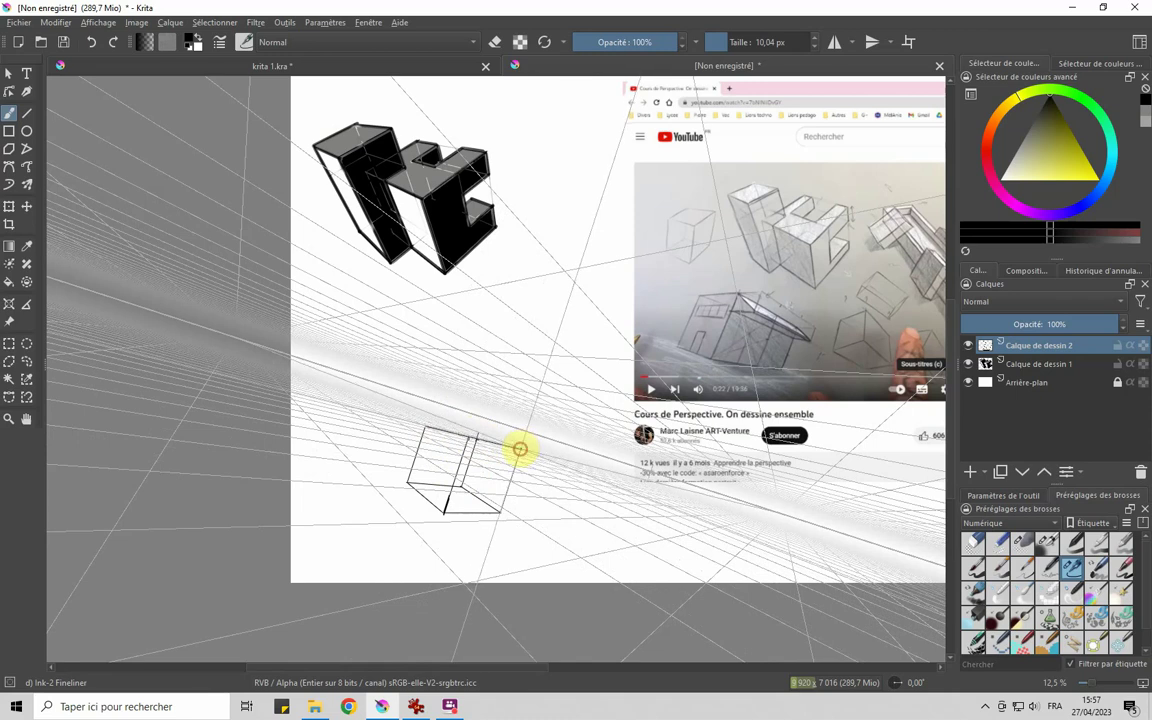
{"action": "key", "text": "ctrl+z"}
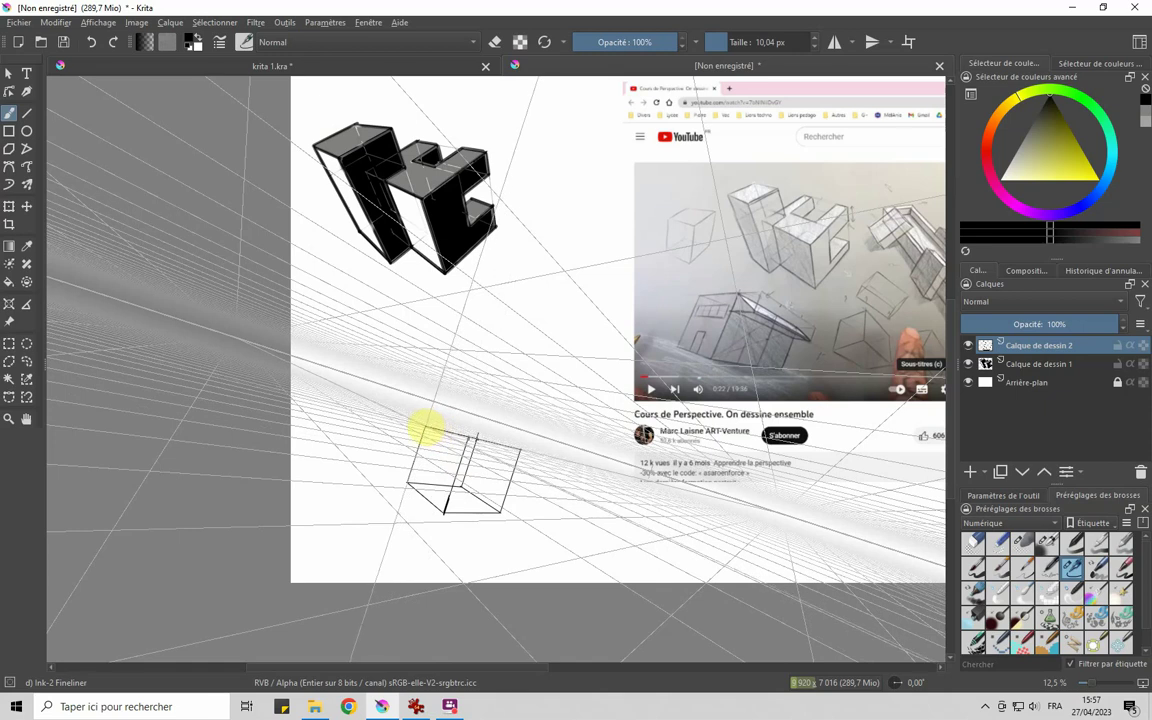
{"action": "left_click", "coordinate": [425, 428]}
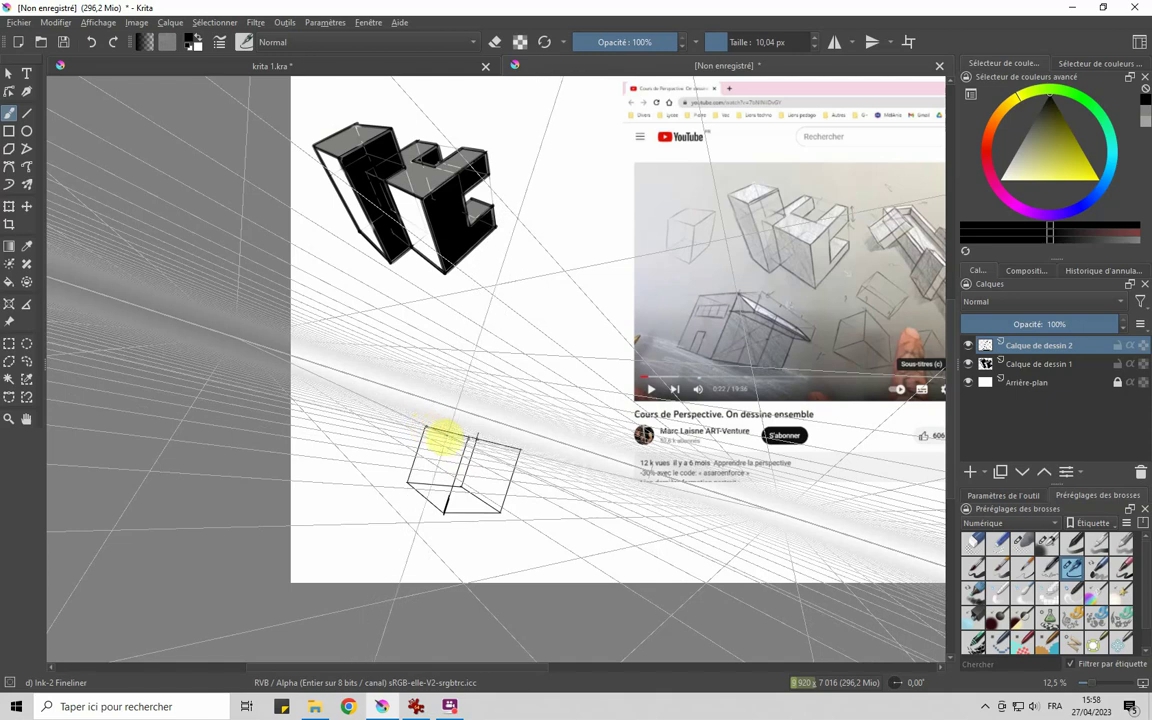
{"action": "left_click", "coordinate": [468, 443]}
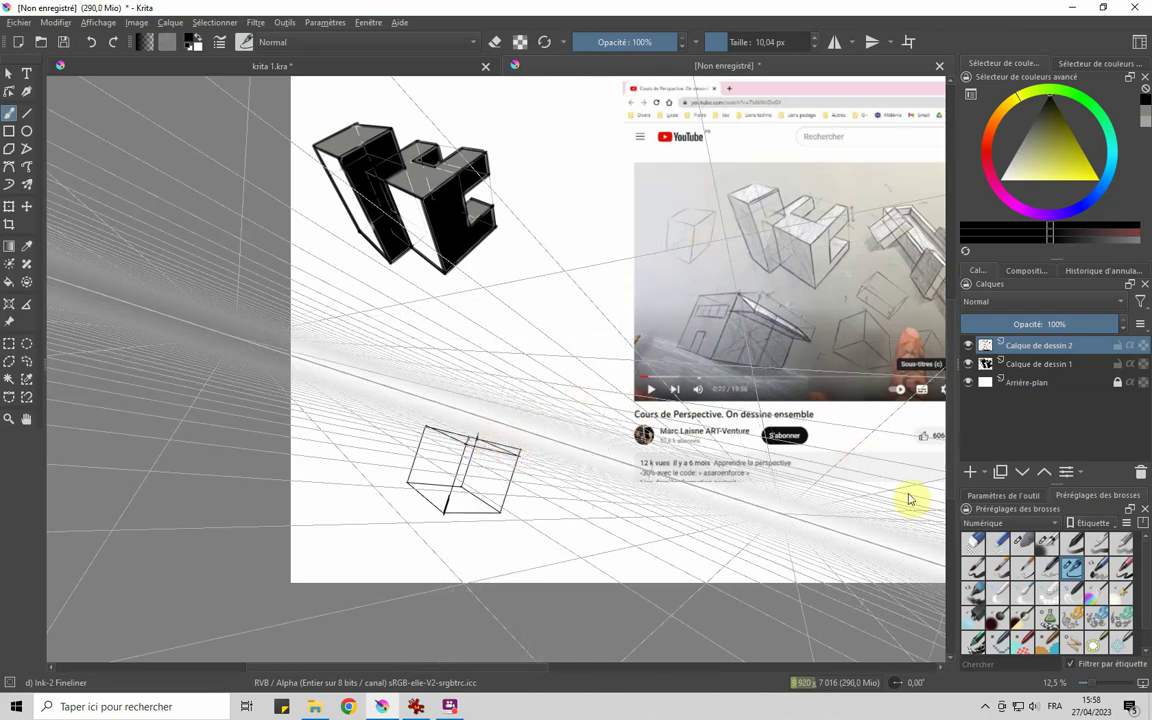
{"action": "left_click", "coordinate": [1021, 543]}
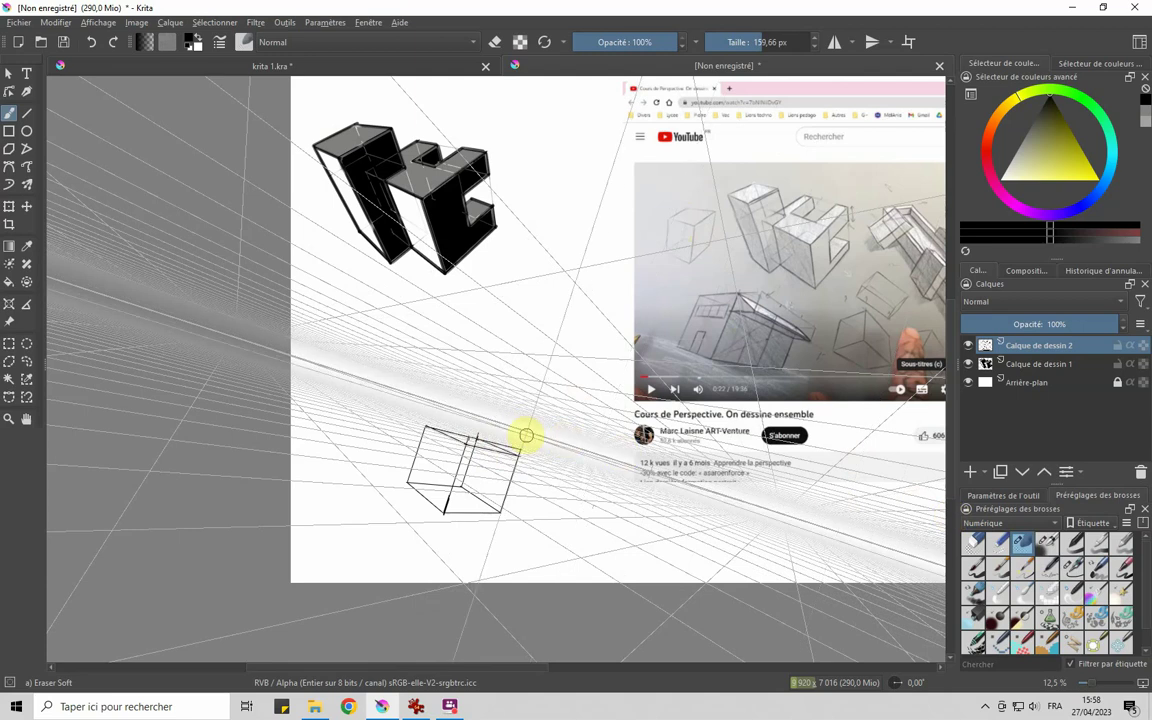
Set the blend mode to Effacer and erase the top-right edge overshoot near the corner.
{"action": "scroll", "coordinate": [526, 436], "scroll_direction": "up", "scroll_amount": 4}
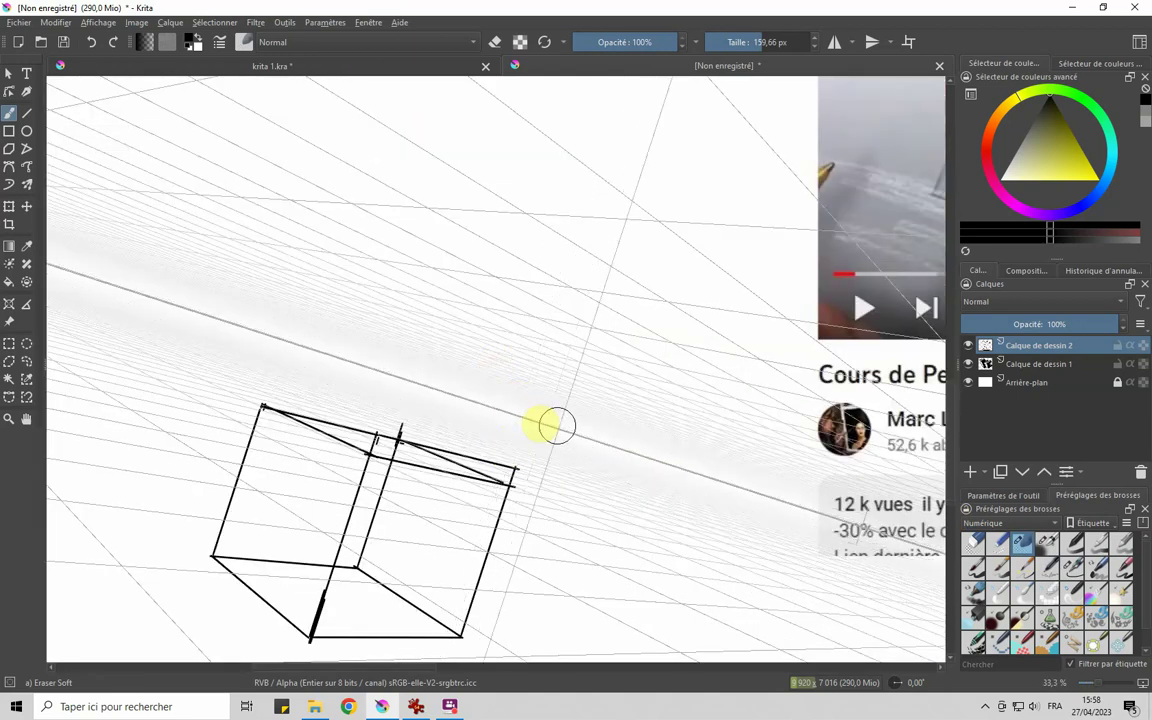
{"action": "left_click_drag", "start_coordinate": [505, 468], "coordinate": [527, 468]}
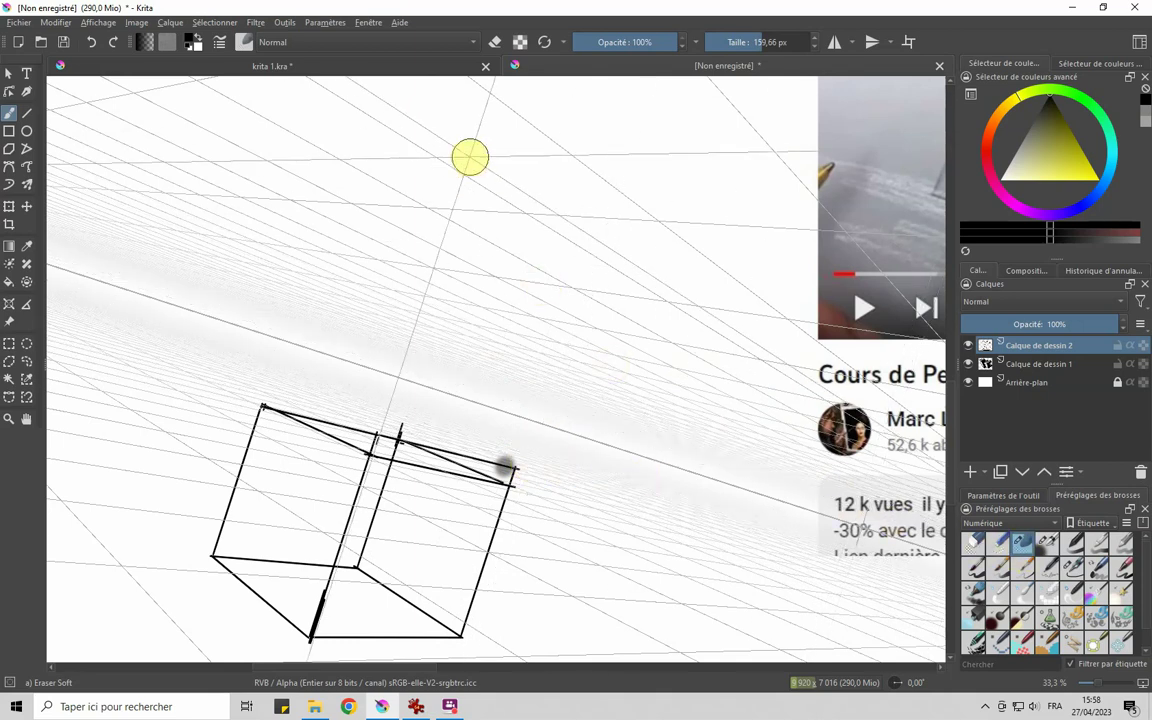
{"action": "right_click", "coordinate": [374, 42]}
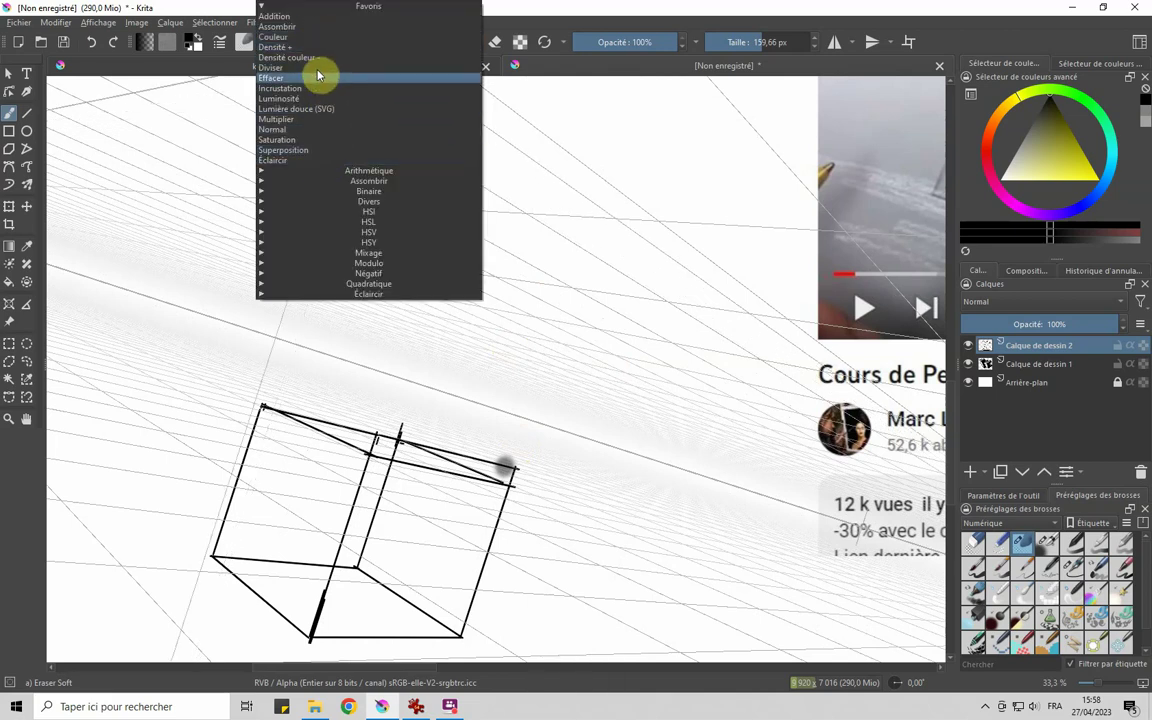
{"action": "left_click", "coordinate": [320, 78]}
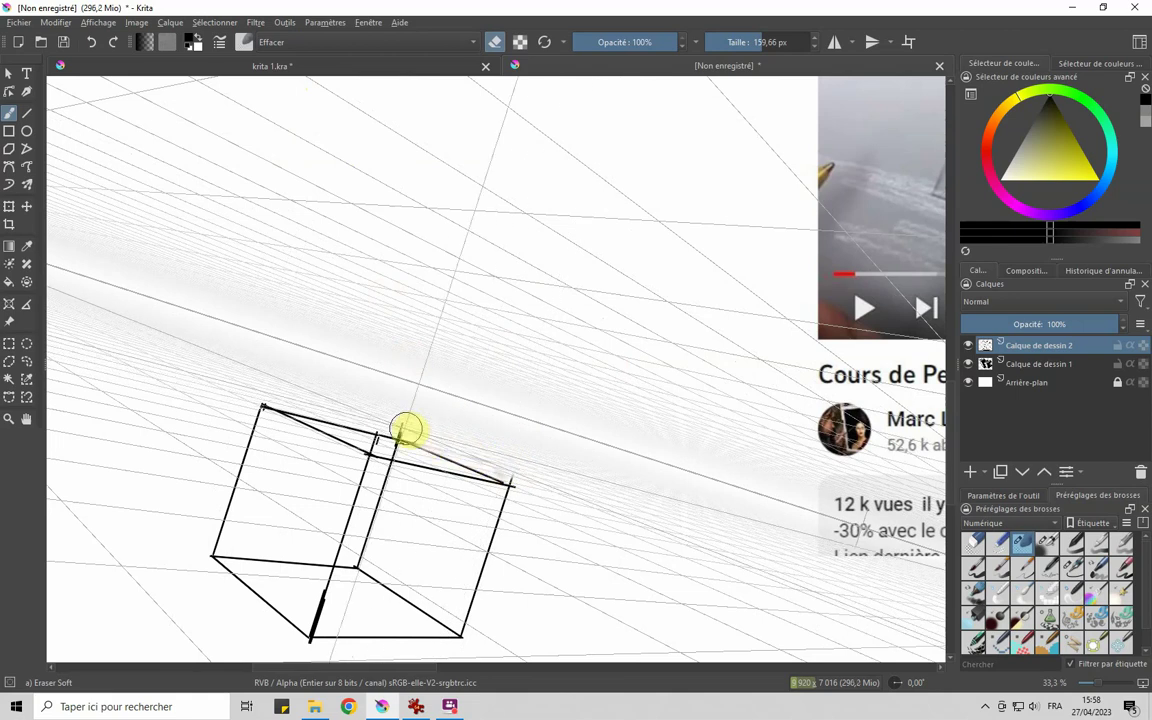
{"action": "mouse_move", "coordinate": [418, 436]}
{"action": "left_mouse_down"}
{"action": "mouse_move", "coordinate": [513, 481]}
{"action": "mouse_move", "coordinate": [299, 387]}
{"action": "mouse_move", "coordinate": [334, 442]}
{"action": "mouse_move", "coordinate": [390, 447]}
{"action": "left_mouse_up"}
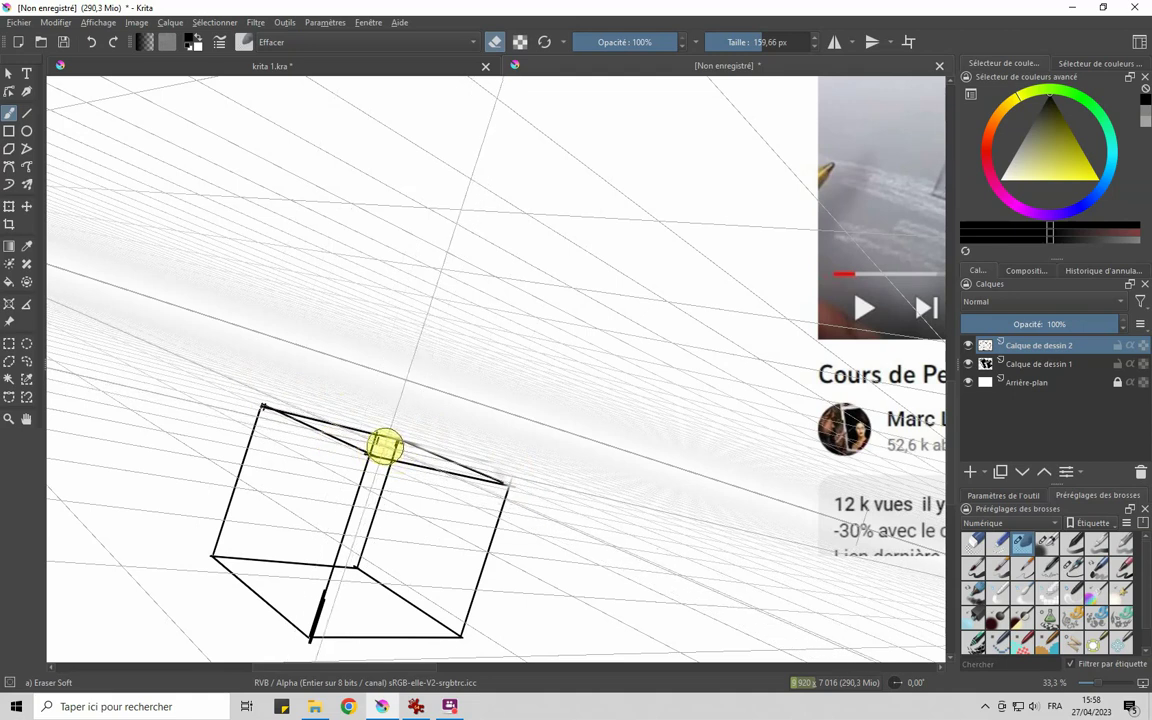
{"action": "mouse_move", "coordinate": [378, 445]}
{"action": "left_mouse_down"}
{"action": "mouse_move", "coordinate": [355, 482]}
{"action": "mouse_move", "coordinate": [377, 432]}
{"action": "left_mouse_up"}
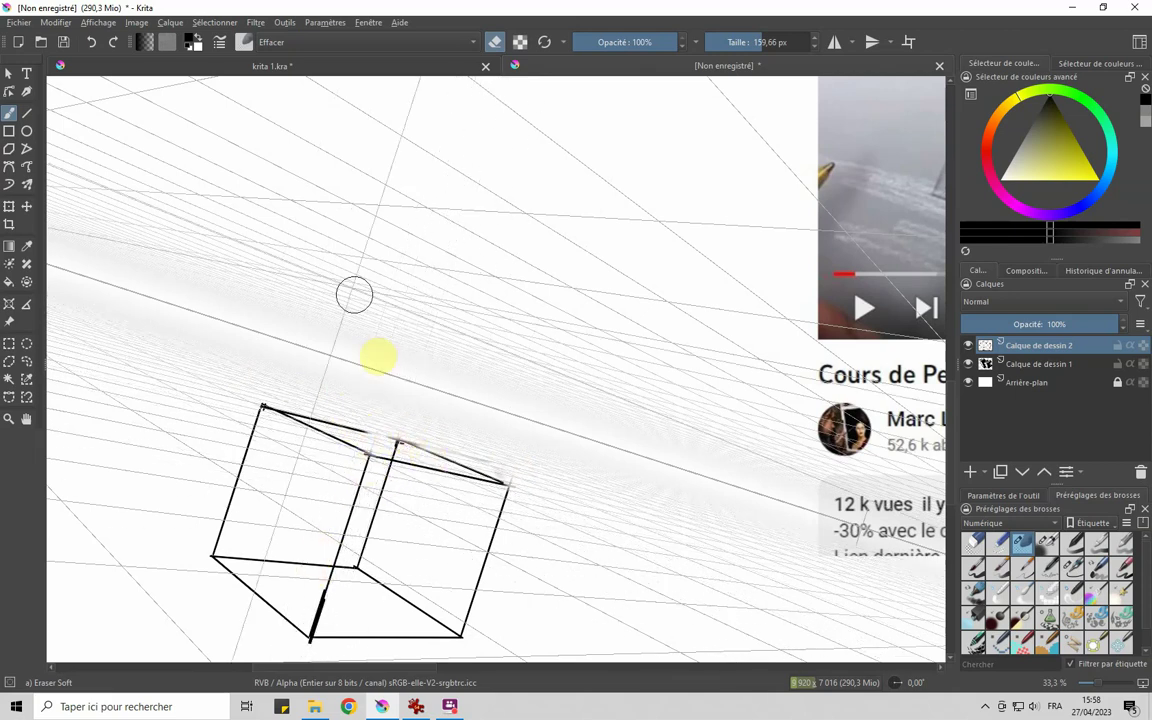
{"action": "left_click", "coordinate": [1071, 567]}
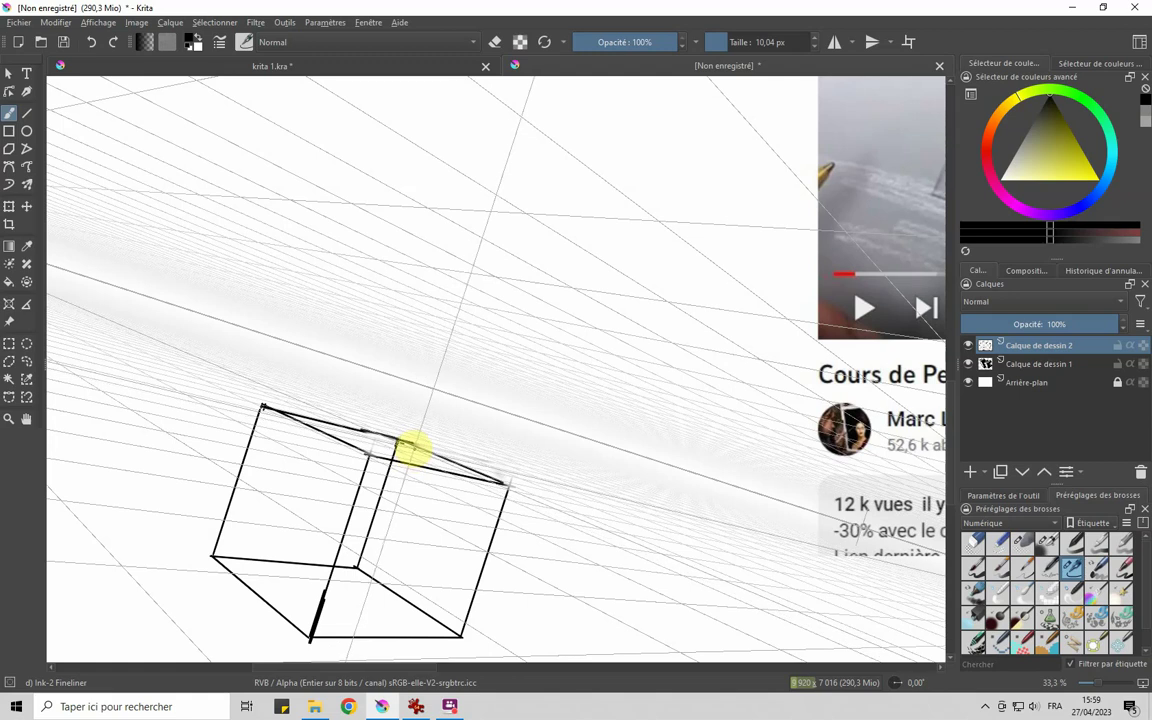
Undo the stray top-edge strokes and zoom out to 16.7%.
{"action": "key", "text": "ctrl+z"}
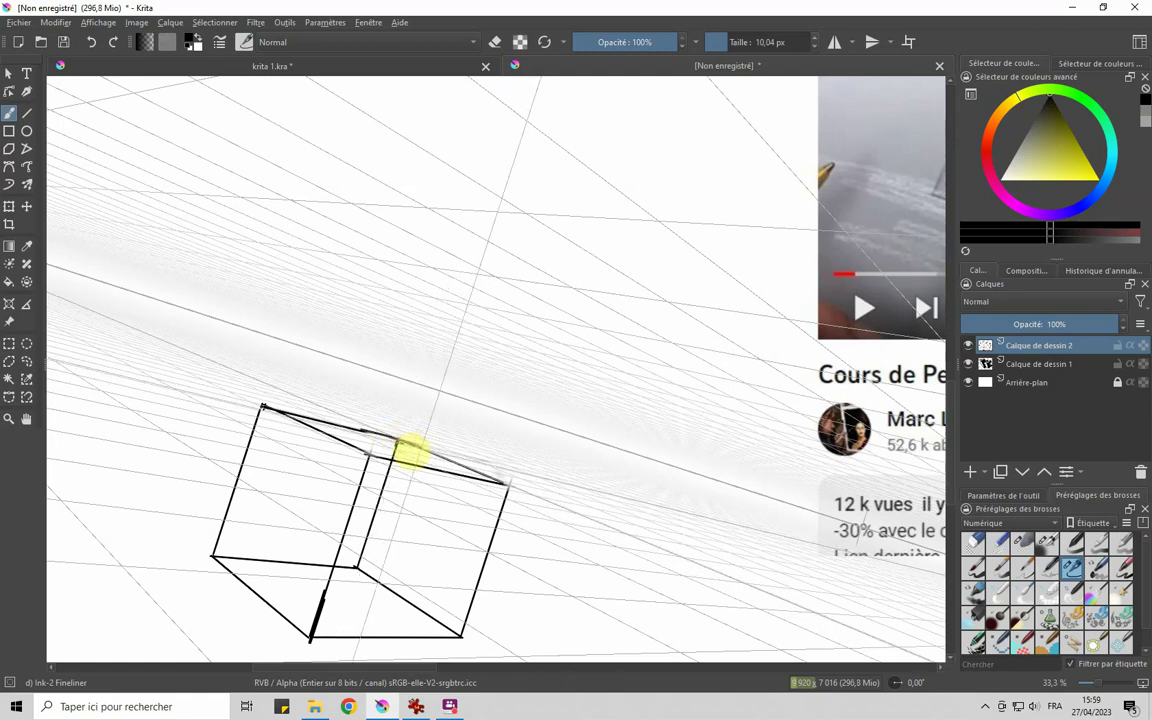
{"action": "mouse_move", "coordinate": [347, 433]}
{"action": "left_mouse_down"}
{"action": "mouse_move", "coordinate": [398, 437]}
{"action": "mouse_move", "coordinate": [265, 400]}
{"action": "left_mouse_up"}
{"action": "key", "text": "ctrl+z"}
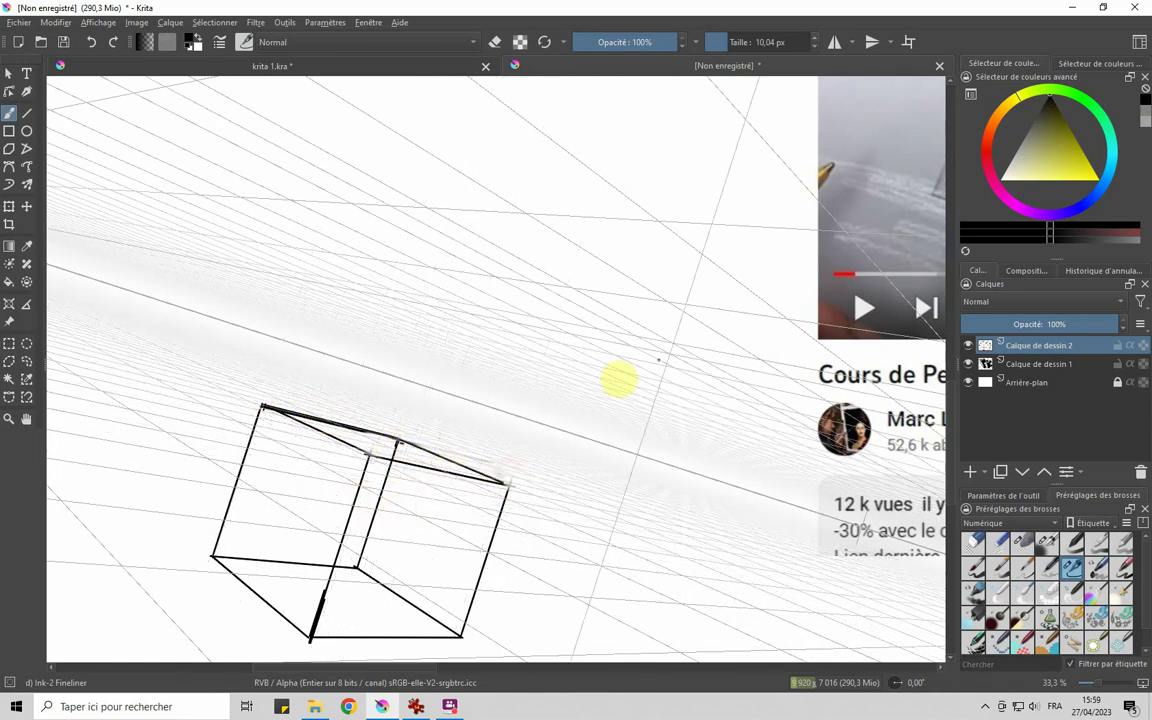
{"action": "scroll", "coordinate": [689, 257], "scroll_direction": "down", "scroll_amount": 1}
{"action": "scroll", "coordinate": [684, 260], "scroll_direction": "down", "scroll_amount": 1}
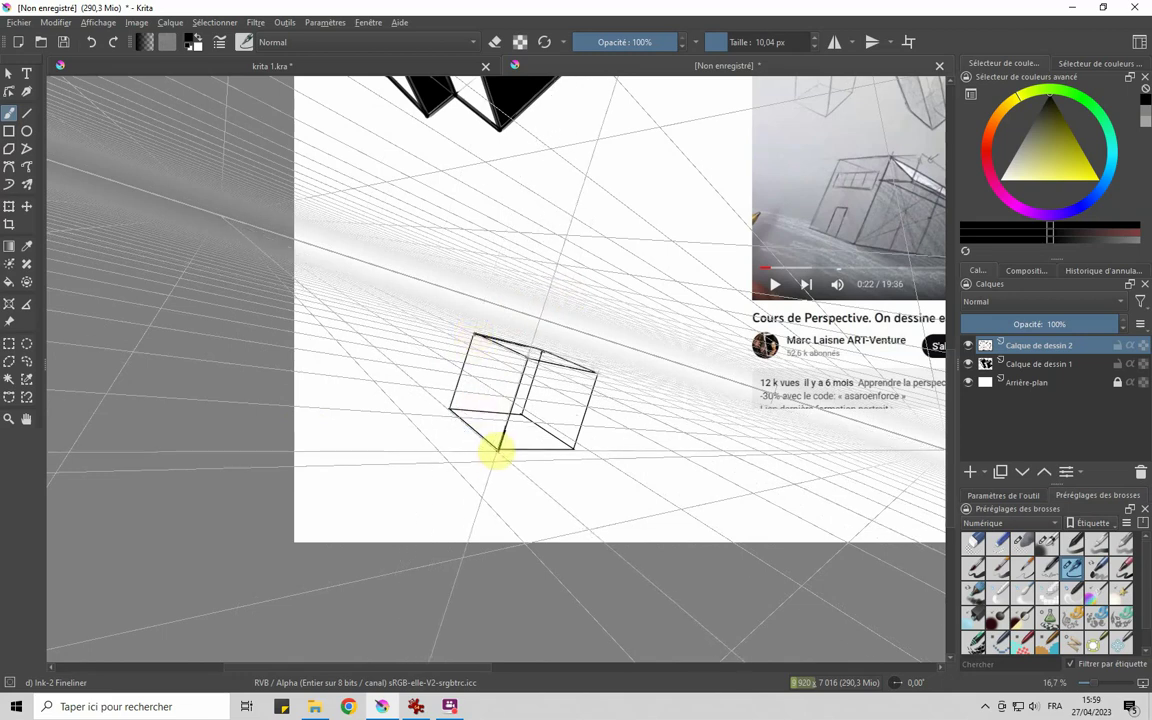
Draw two straight corner-to-corner diagonal guide lines across the box's left face.
{"action": "left_click", "coordinate": [29, 114]}
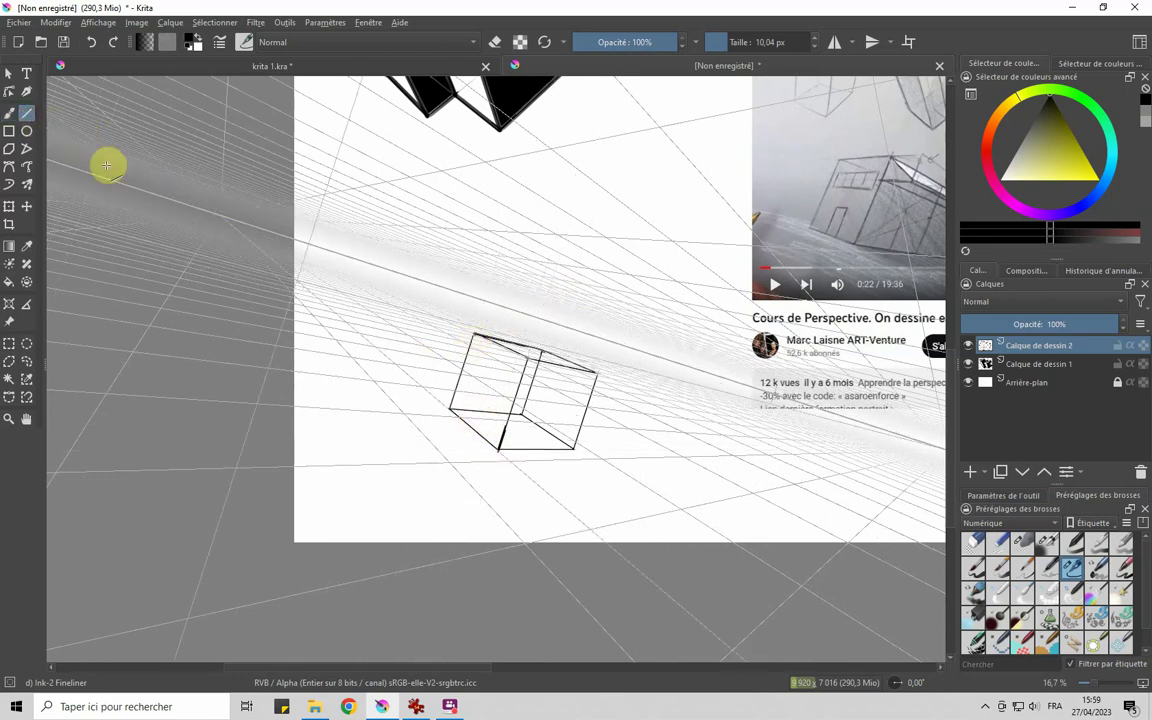
{"action": "left_click_drag", "start_coordinate": [474, 333], "coordinate": [497, 452]}
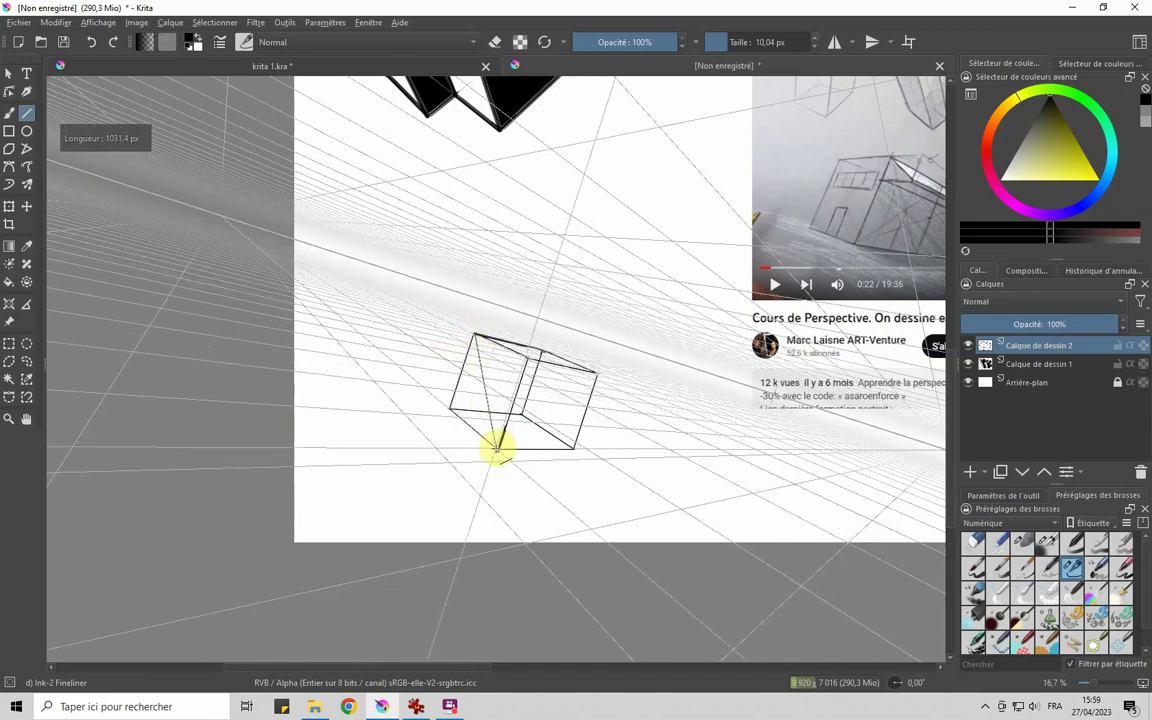
{"action": "left_click_drag", "start_coordinate": [450, 410], "coordinate": [526, 362]}
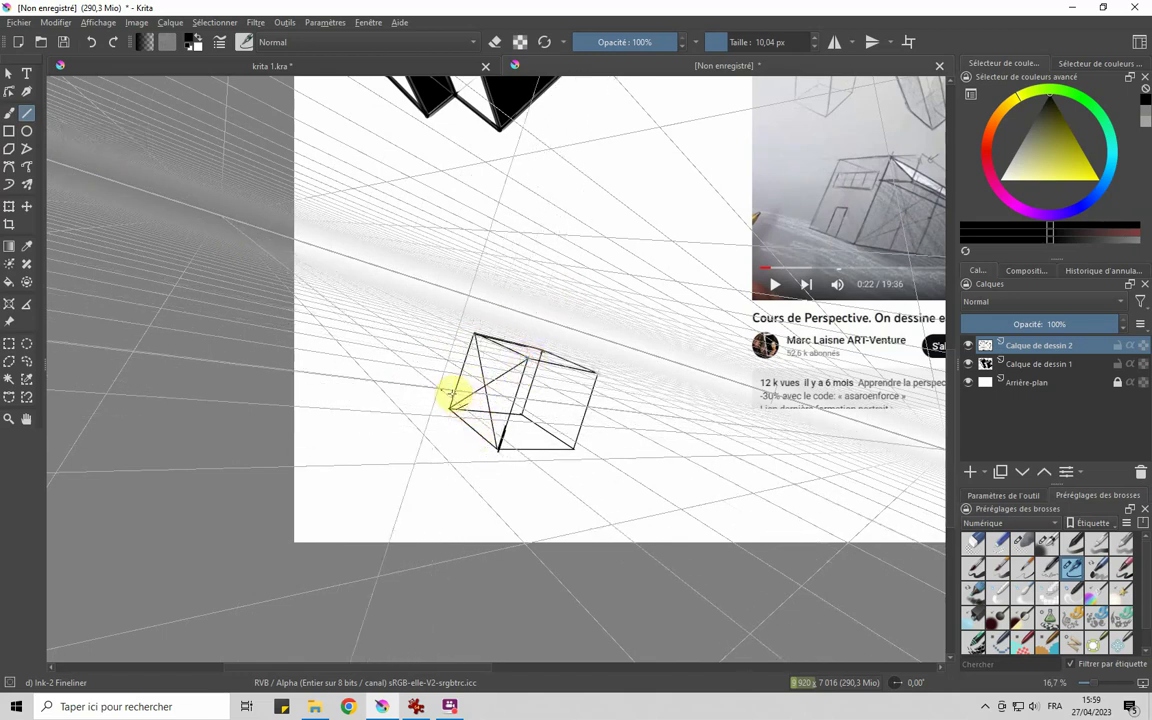
{"action": "left_click", "coordinate": [9, 113]}
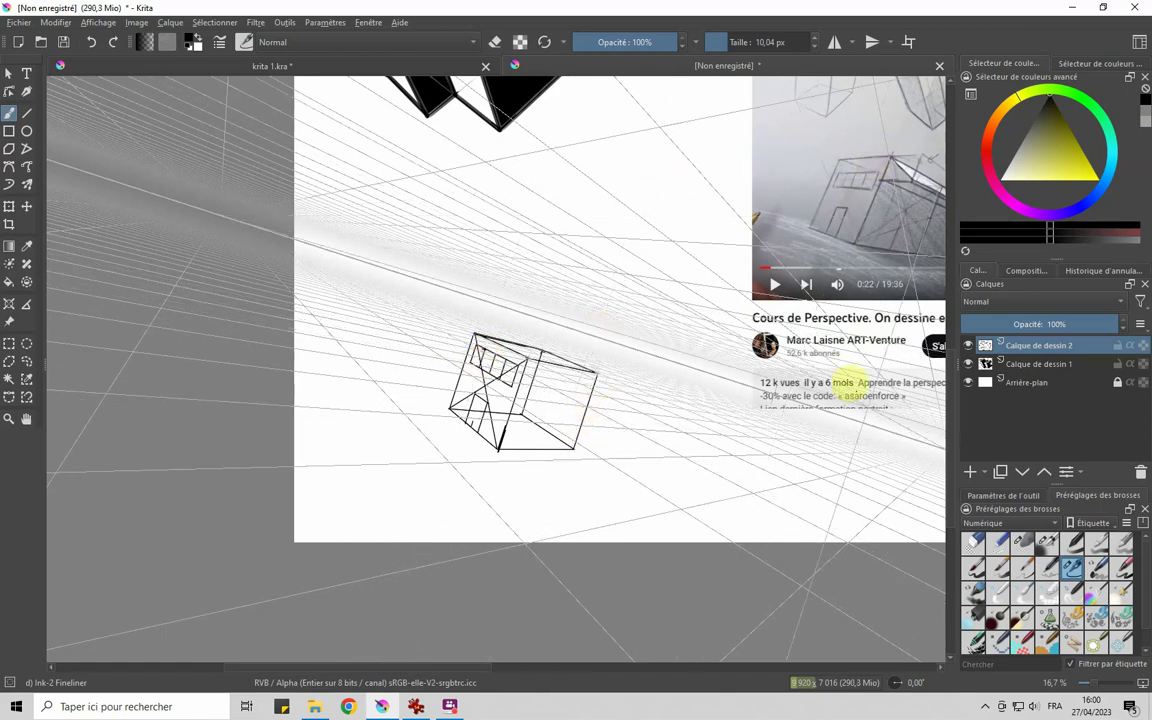
Erase the left face's construction lines with Eraser Soft at about 103 px.
{"action": "left_click", "coordinate": [1022, 543]}
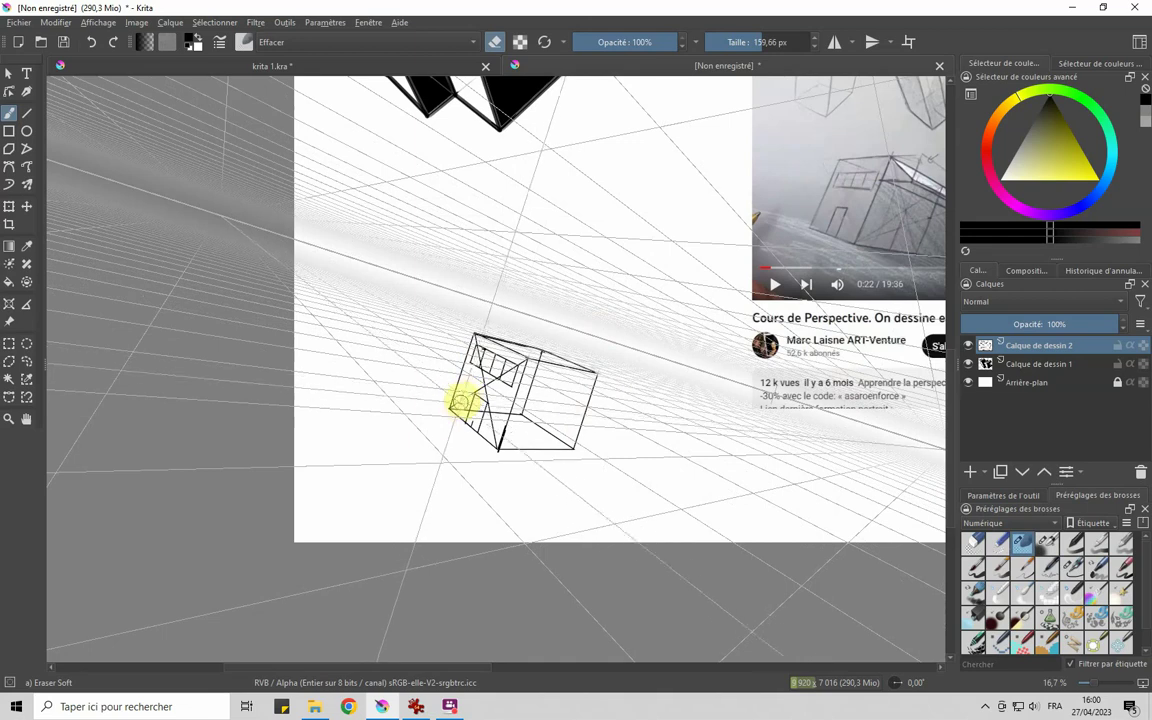
{"action": "left_click_drag", "start_coordinate": [501, 398], "coordinate": [476, 420]}
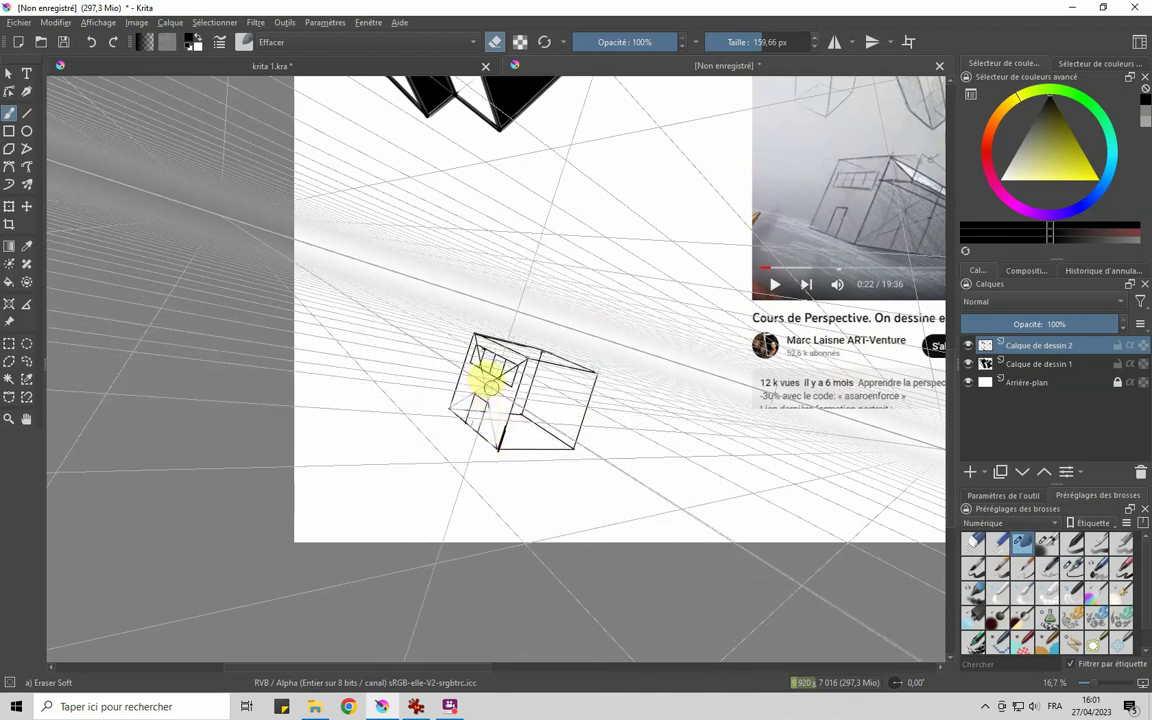
{"action": "left_click_drag", "start_coordinate": [478, 355], "coordinate": [474, 337]}
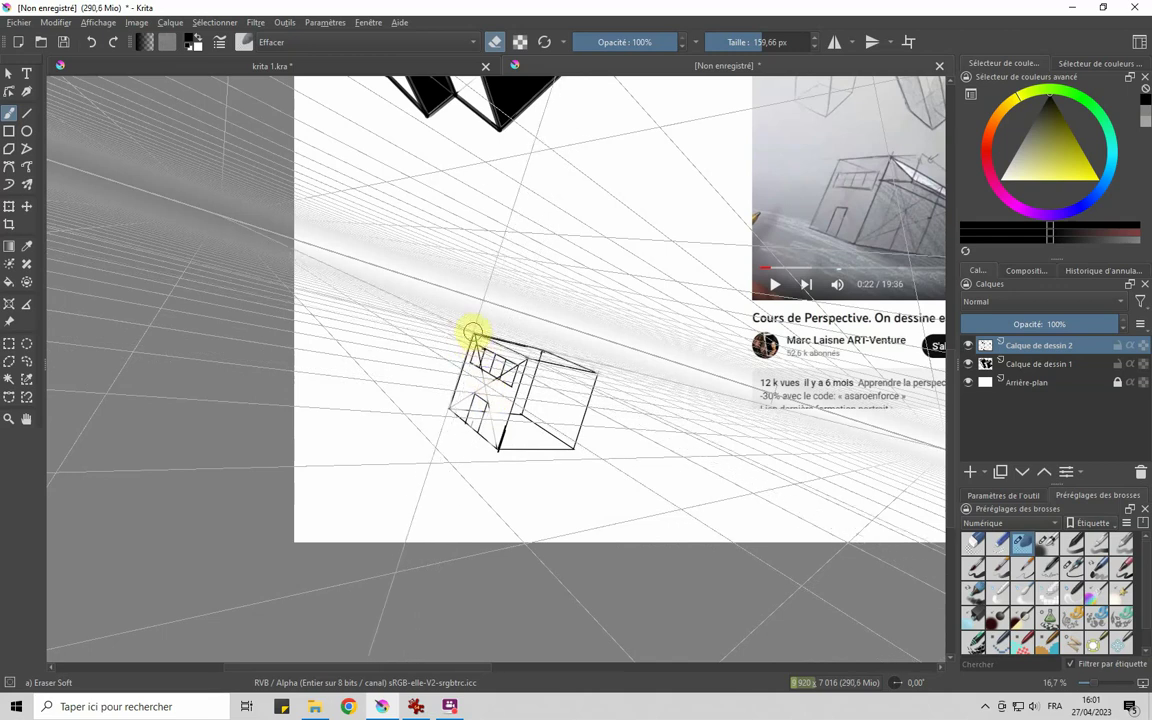
{"action": "scroll", "coordinate": [475, 332], "scroll_direction": "up", "scroll_amount": 3}
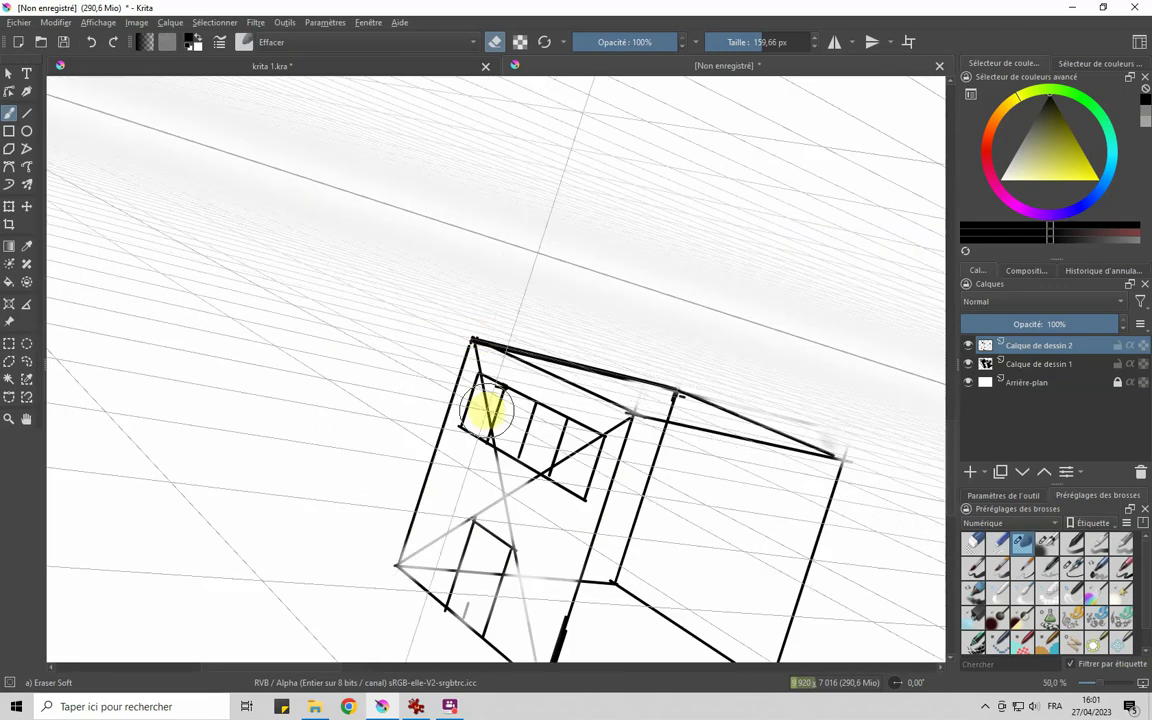
{"action": "left_click_drag", "start_coordinate": [771, 43], "coordinate": [752, 43]}
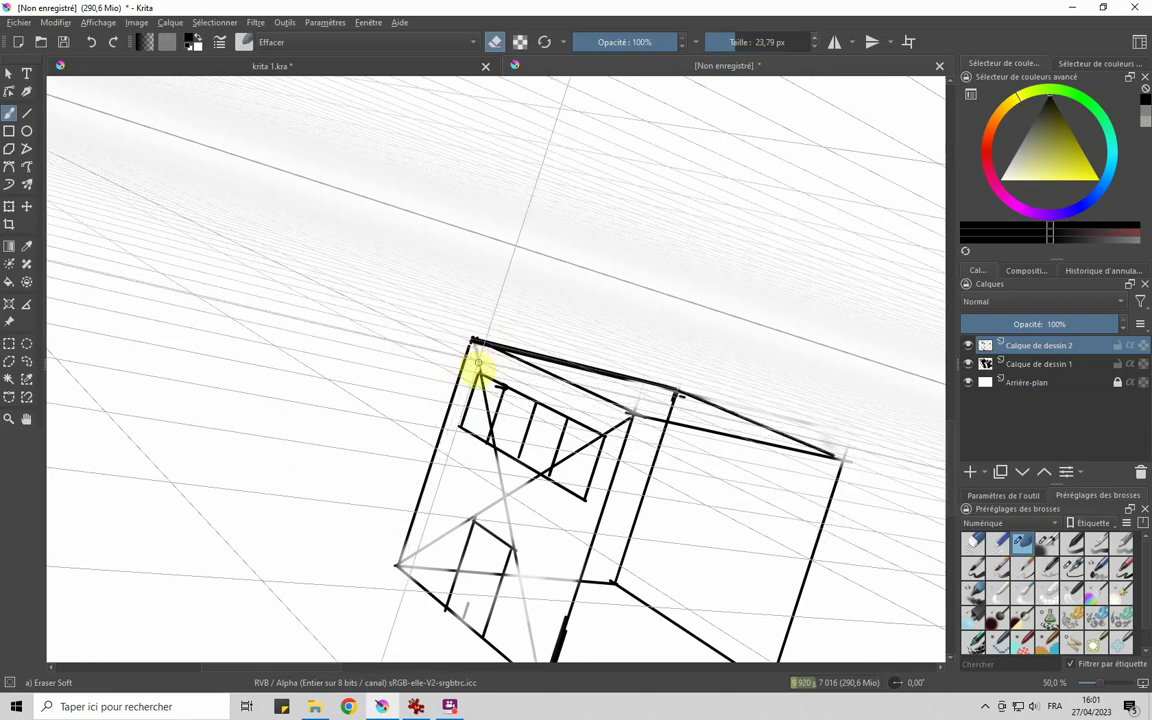
{"action": "mouse_move", "coordinate": [483, 398]}
{"action": "left_mouse_down"}
{"action": "mouse_move", "coordinate": [478, 437]}
{"action": "mouse_move", "coordinate": [488, 411]}
{"action": "left_mouse_up"}
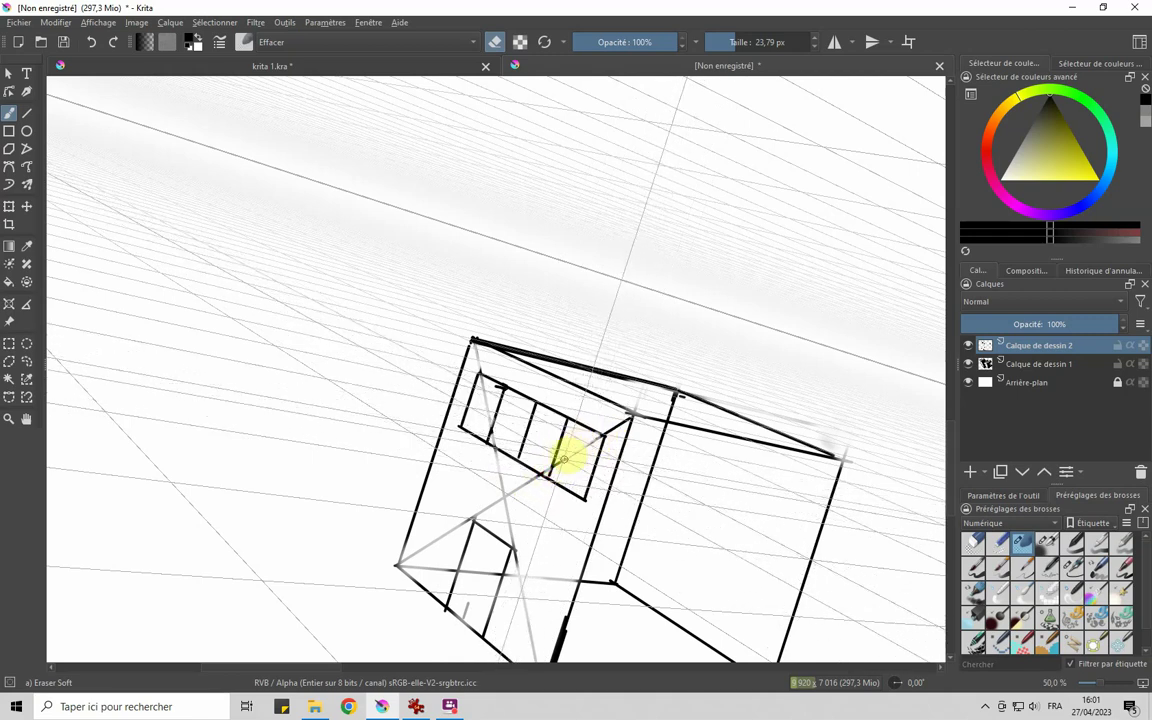
Erase the guide line near the top front corner, fade the right front edge, remove stray strokes.
{"action": "mouse_move", "coordinate": [618, 425]}
{"action": "left_mouse_down"}
{"action": "mouse_move", "coordinate": [676, 397]}
{"action": "mouse_move", "coordinate": [645, 470]}
{"action": "left_mouse_up"}
{"action": "left_click_drag", "start_coordinate": [765, 46], "coordinate": [740, 46]}
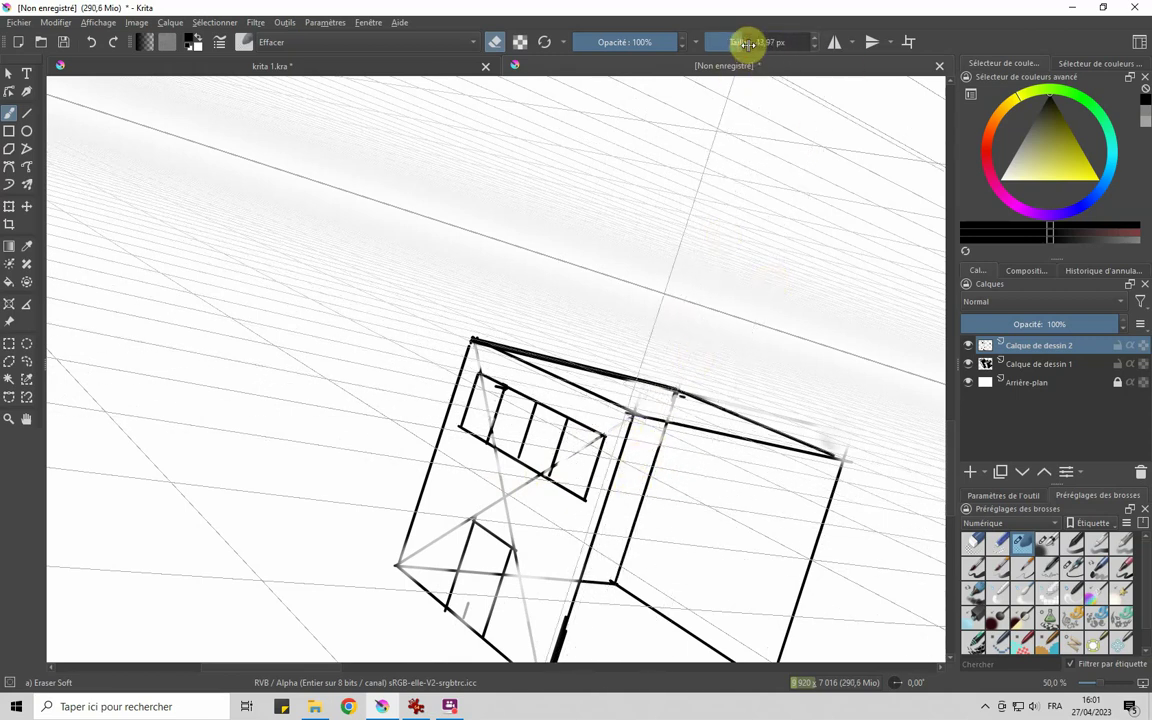
{"action": "mouse_move", "coordinate": [643, 501]}
{"action": "left_mouse_down"}
{"action": "mouse_move", "coordinate": [661, 445]}
{"action": "mouse_move", "coordinate": [615, 572]}
{"action": "mouse_move", "coordinate": [635, 527]}
{"action": "mouse_move", "coordinate": [590, 580]}
{"action": "mouse_move", "coordinate": [625, 586]}
{"action": "mouse_move", "coordinate": [630, 571]}
{"action": "mouse_move", "coordinate": [621, 381]}
{"action": "left_mouse_up"}
{"action": "scroll", "coordinate": [620, 380], "scroll_direction": "down", "scroll_amount": 1}
{"action": "scroll", "coordinate": [620, 380], "scroll_direction": "down", "scroll_amount": 1}
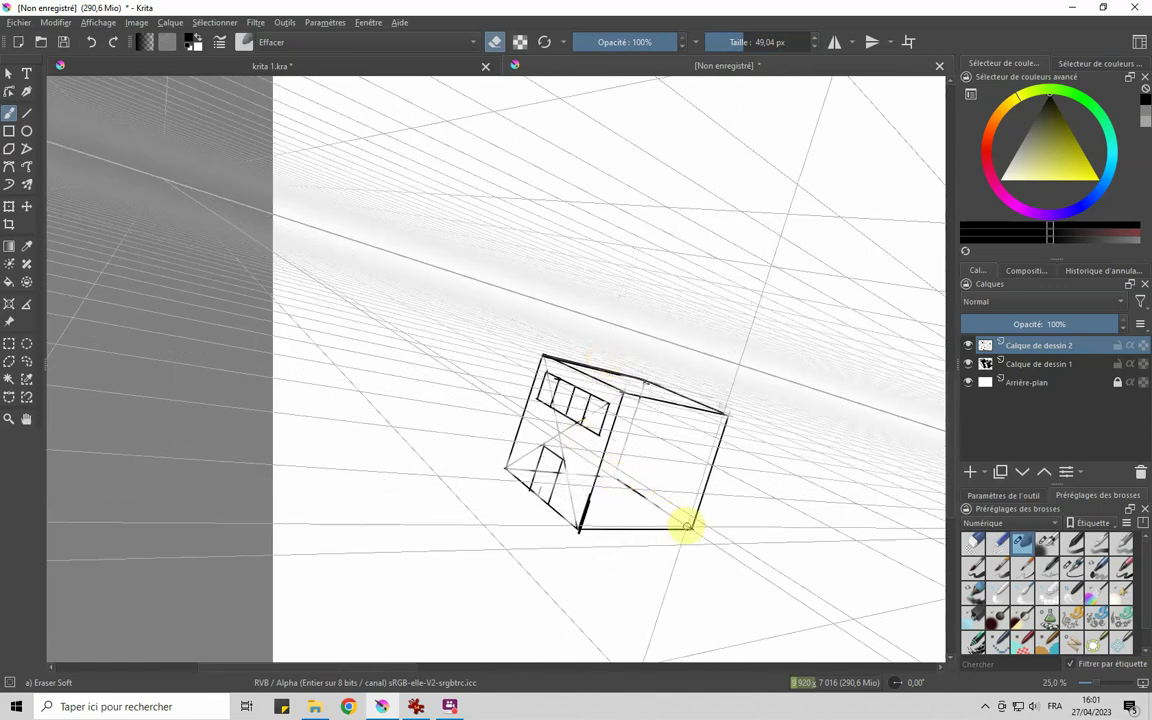
{"action": "mouse_move", "coordinate": [657, 503]}
{"action": "left_mouse_down"}
{"action": "mouse_move", "coordinate": [617, 476]}
{"action": "mouse_move", "coordinate": [658, 510]}
{"action": "left_mouse_up"}
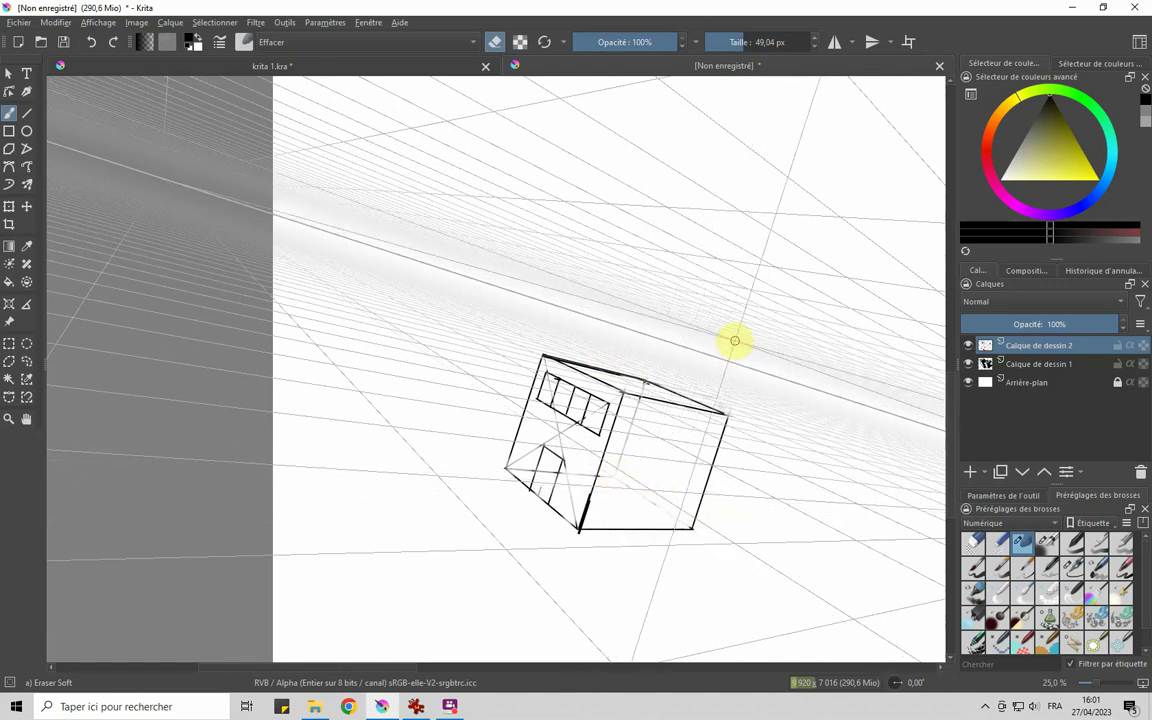
{"action": "scroll", "coordinate": [615, 268], "scroll_direction": "down", "scroll_amount": 2}
{"action": "scroll", "coordinate": [280, 500], "scroll_direction": "down", "scroll_amount": 1}
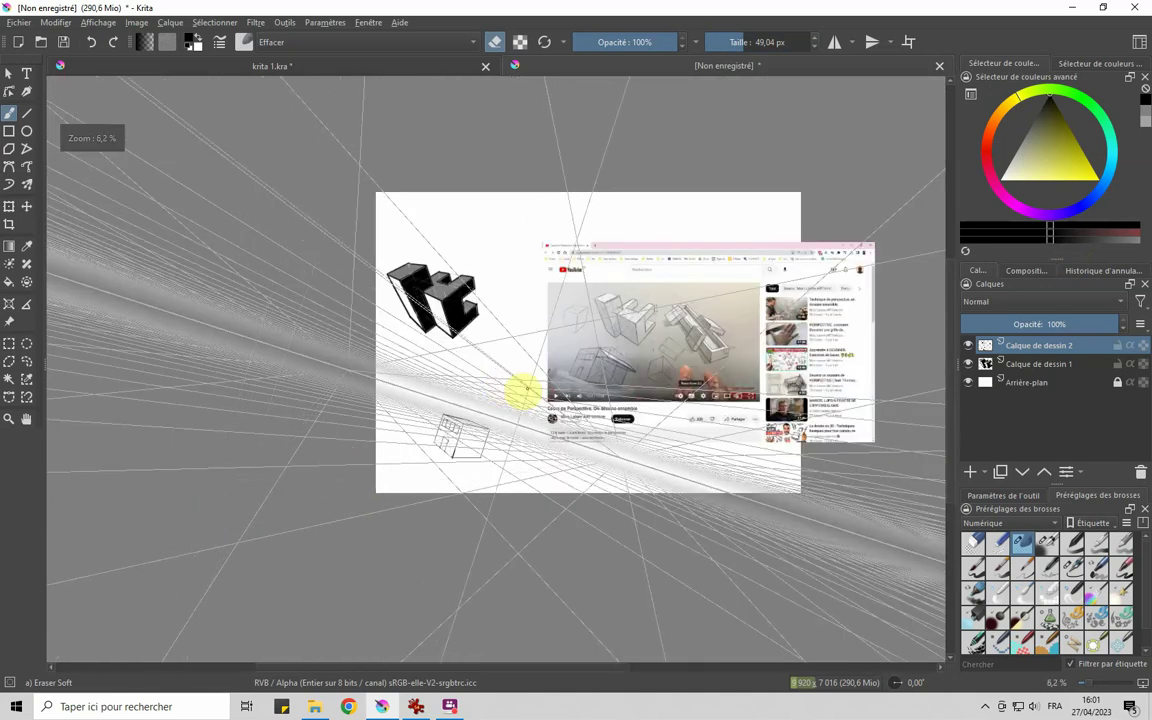
Zoom back in on the box sketch and select the Line tool.
{"action": "scroll", "coordinate": [560, 370], "scroll_direction": "up", "scroll_amount": 1}
{"action": "scroll", "coordinate": [620, 385], "scroll_direction": "up", "scroll_amount": 2}
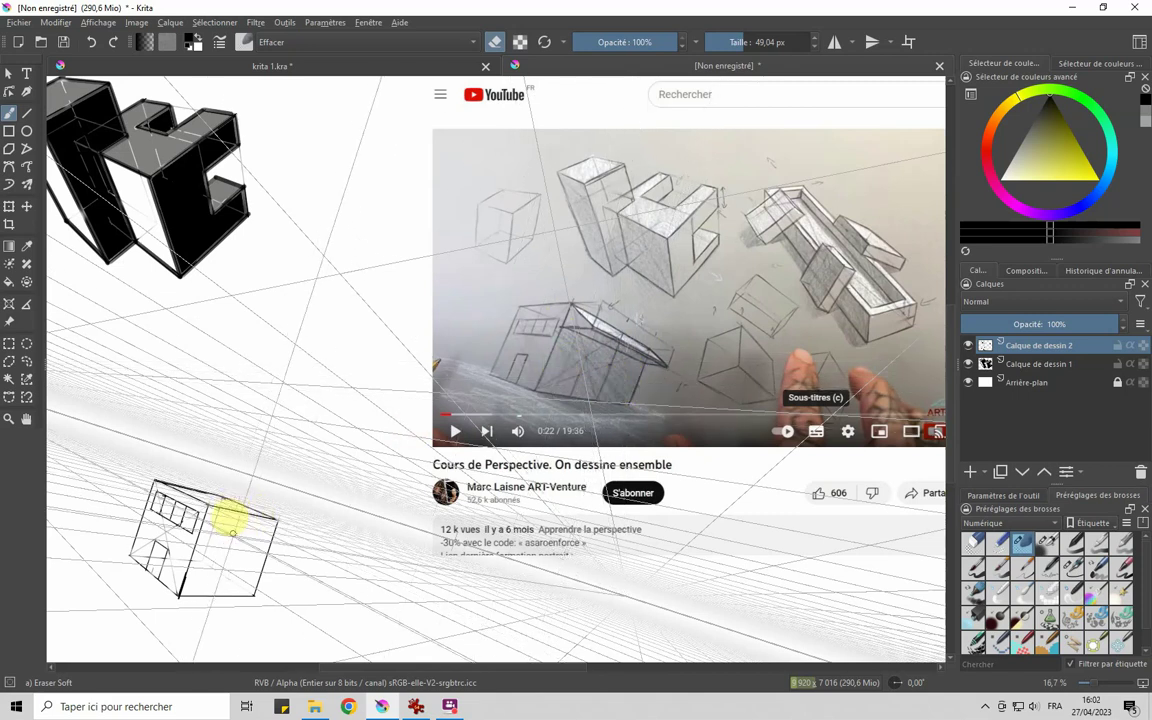
{"action": "scroll", "coordinate": [398, 483], "scroll_direction": "up", "scroll_amount": 1}
{"action": "scroll", "coordinate": [213, 622], "scroll_direction": "up", "scroll_amount": 1}
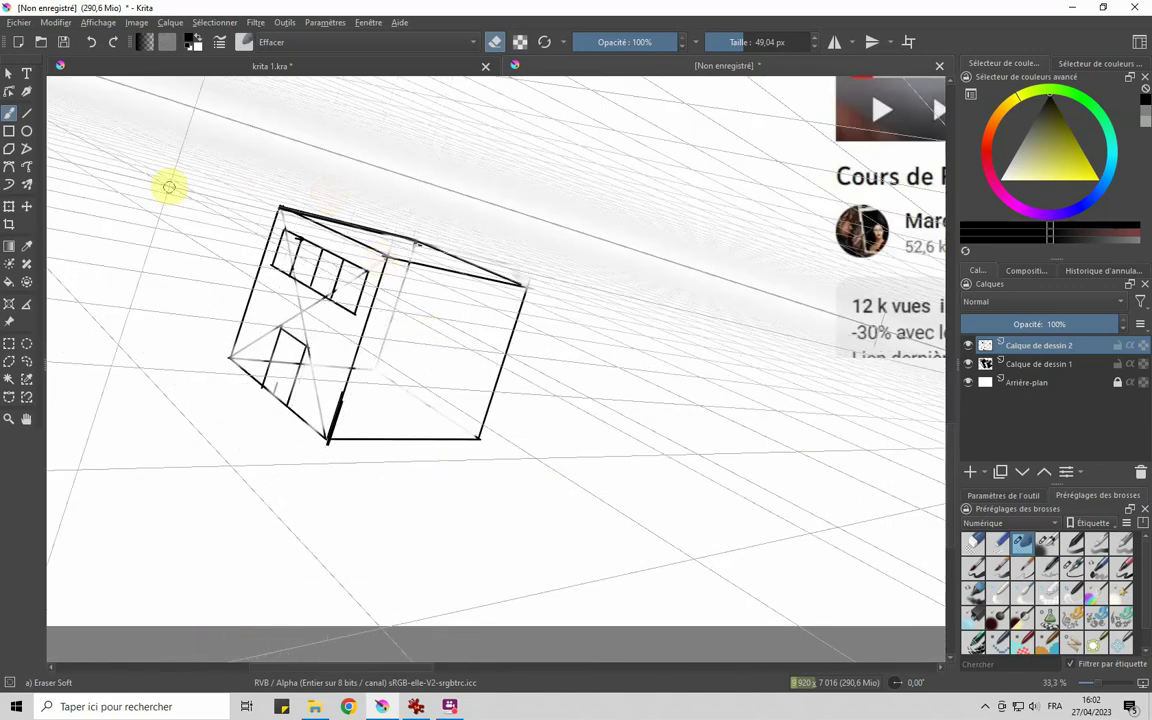
{"action": "left_click", "coordinate": [27, 113]}
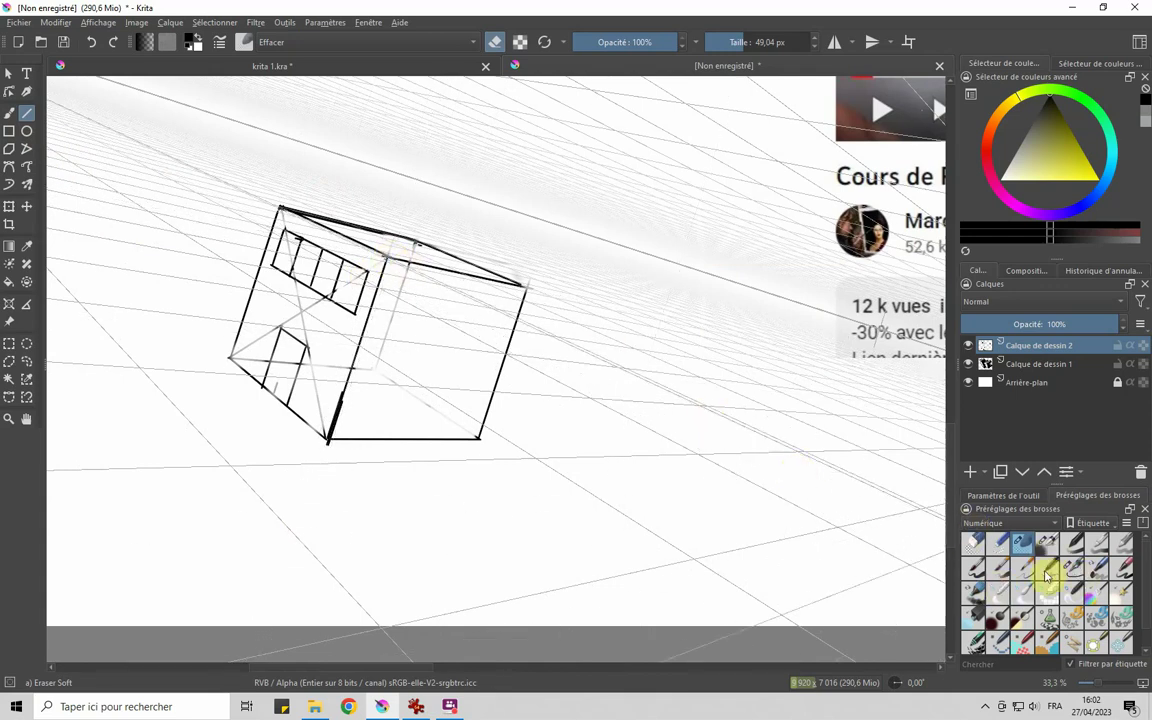
Draw two Ink-2 Fineliner diagonals across the front face, then undo them.
{"action": "left_click", "coordinate": [1072, 568]}
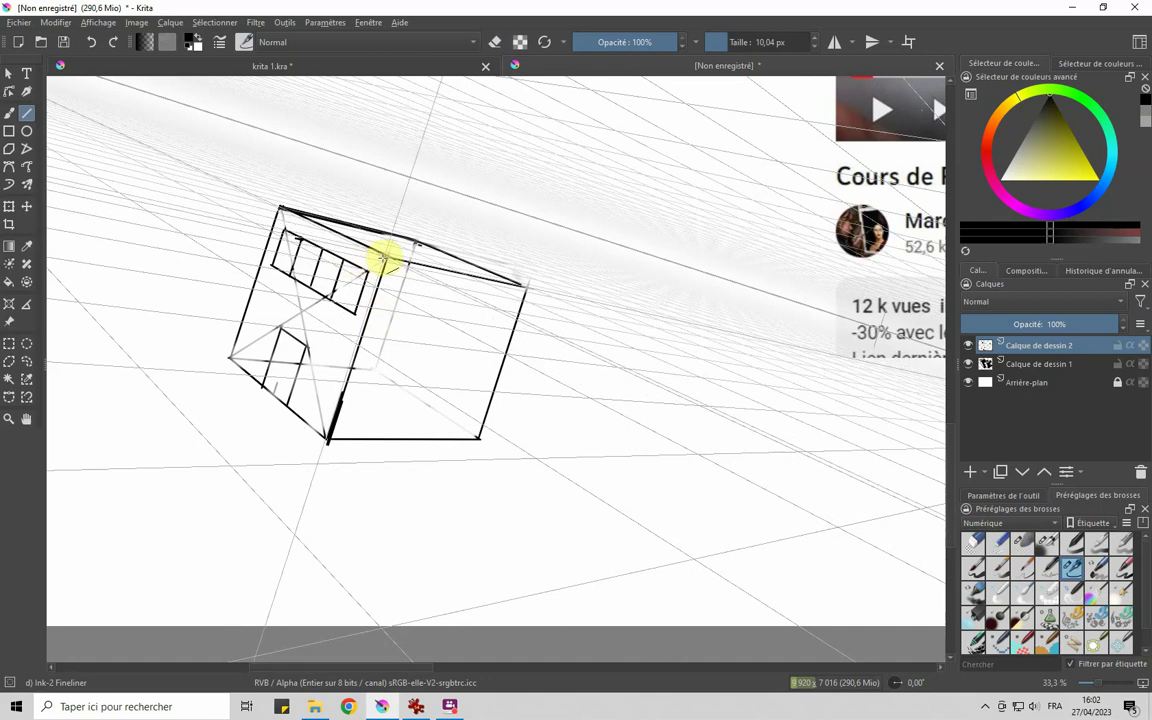
{"action": "left_click_drag", "start_coordinate": [390, 258], "coordinate": [478, 437]}
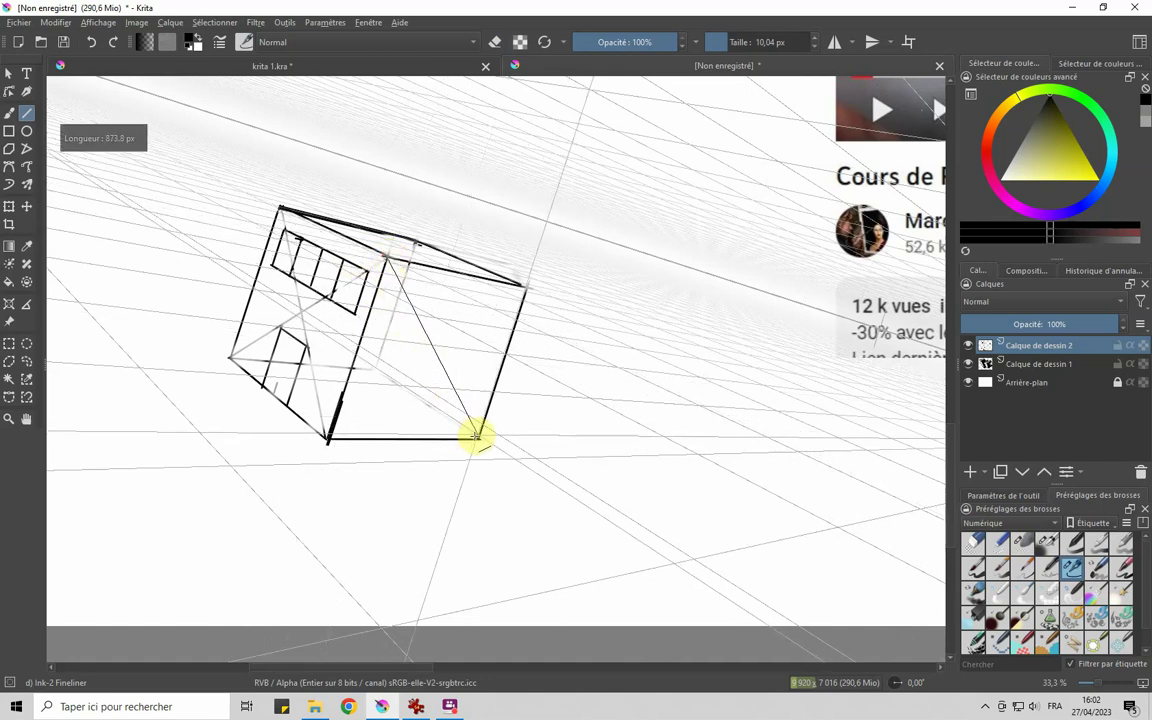
{"action": "left_click_drag", "start_coordinate": [330, 437], "coordinate": [527, 287]}
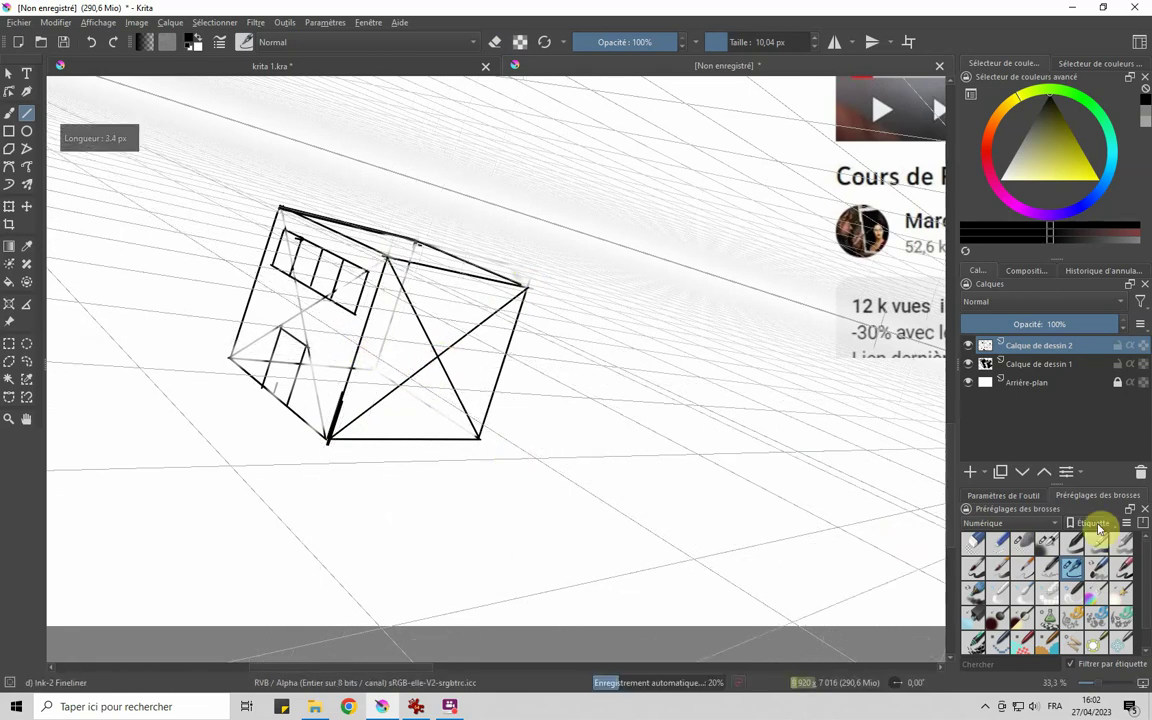
{"action": "left_click", "coordinate": [1020, 496]}
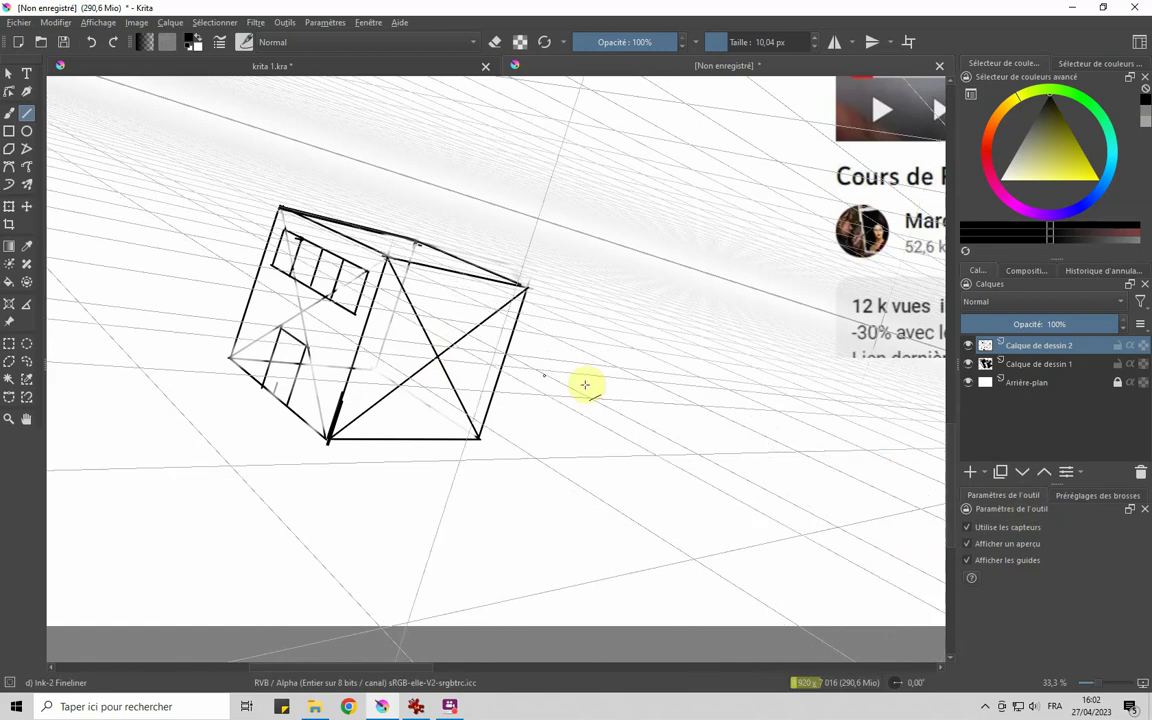
{"action": "left_click", "coordinate": [9, 114]}
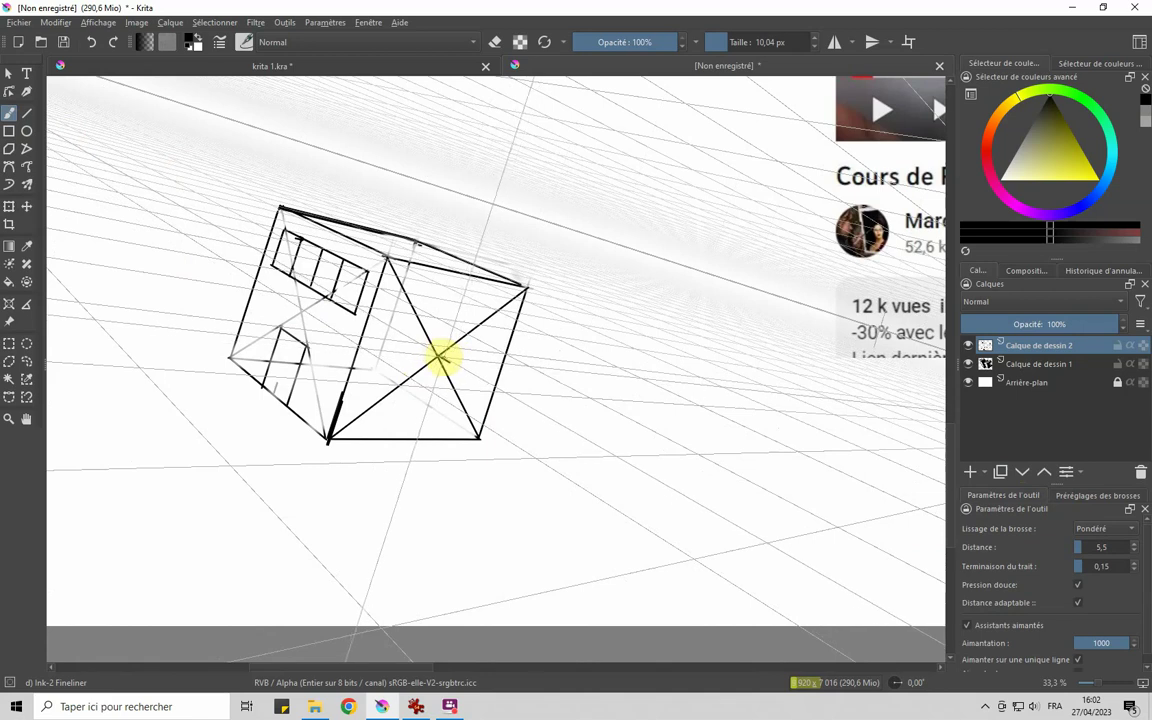
{"action": "key", "text": "ctrl+z"}
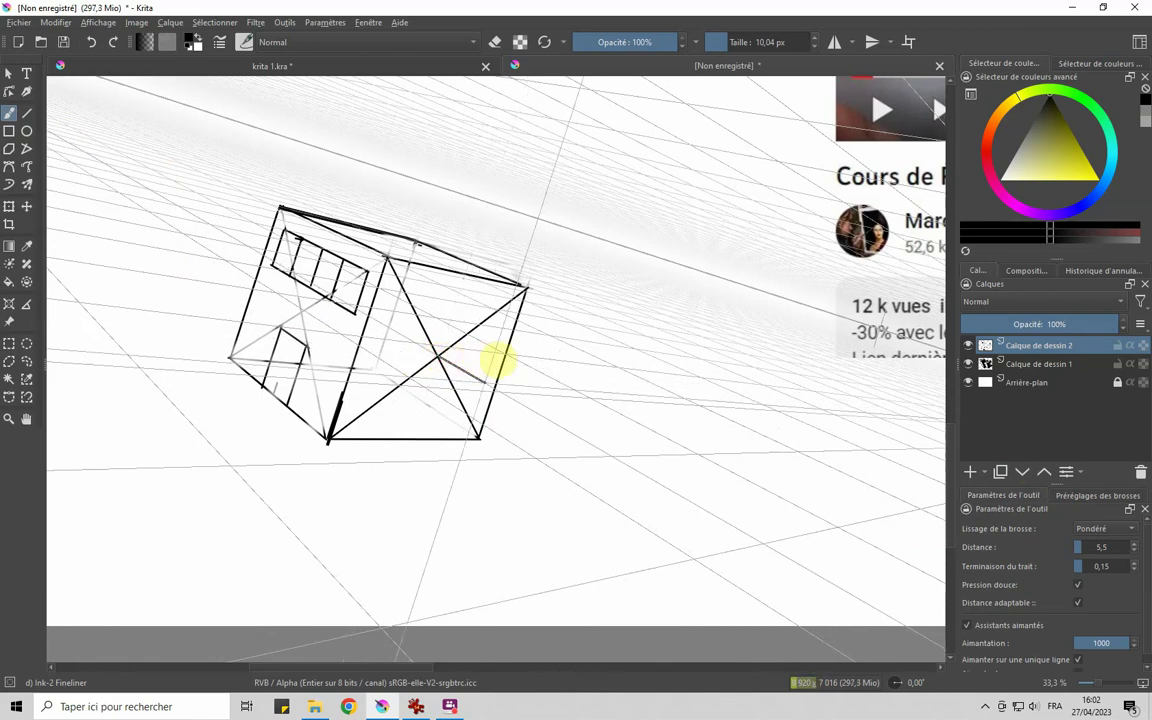
{"action": "key", "text": "ctrl+z"}
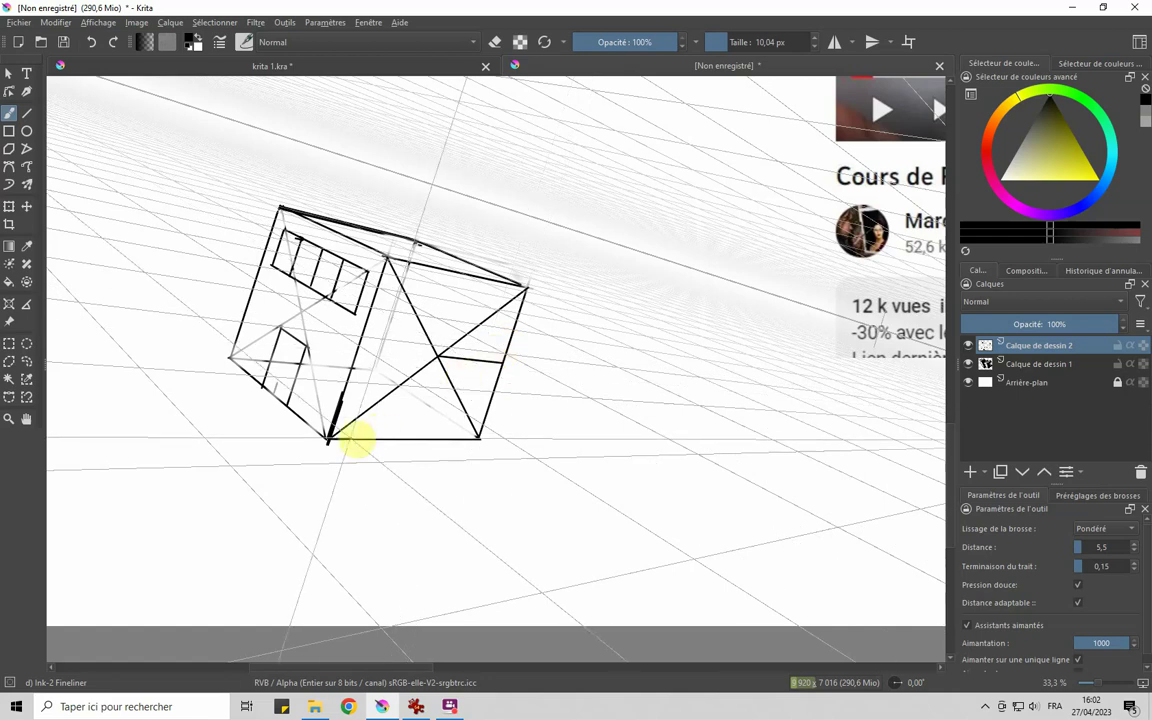
Extend the building rightward with a new far corner, right vertical edge and base edge.
{"action": "left_click", "coordinate": [26, 113]}
{"action": "left_click_drag", "start_coordinate": [330, 440], "coordinate": [661, 292]}
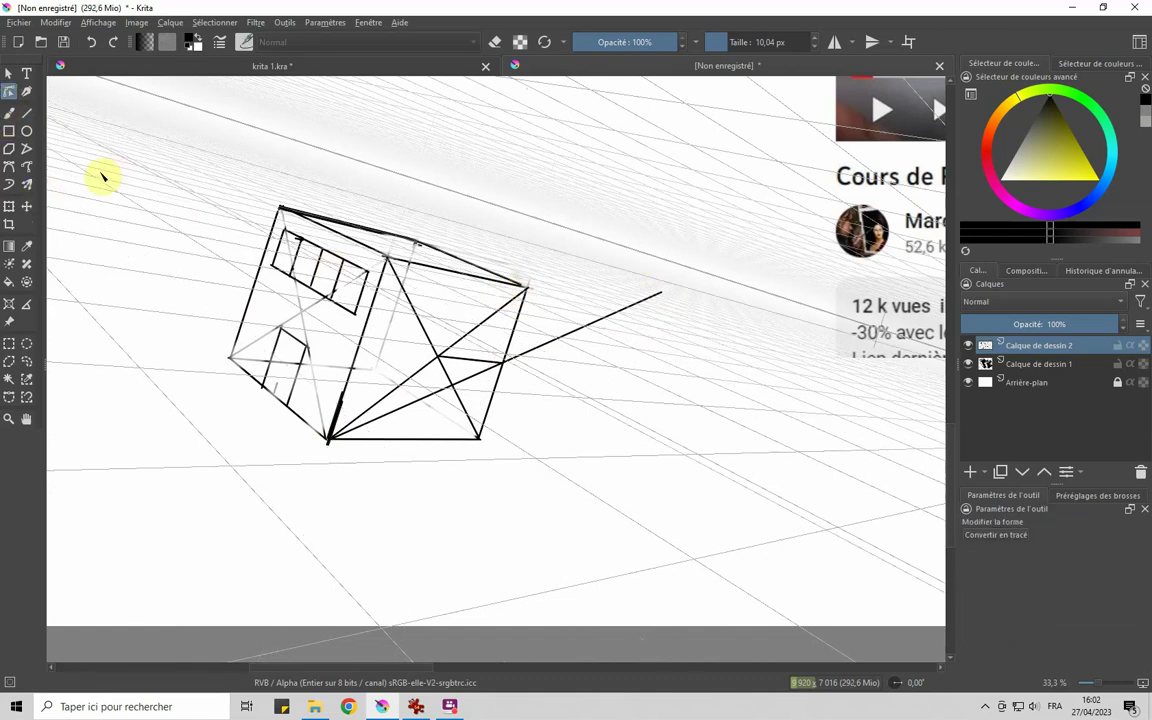
{"action": "left_click", "coordinate": [12, 113]}
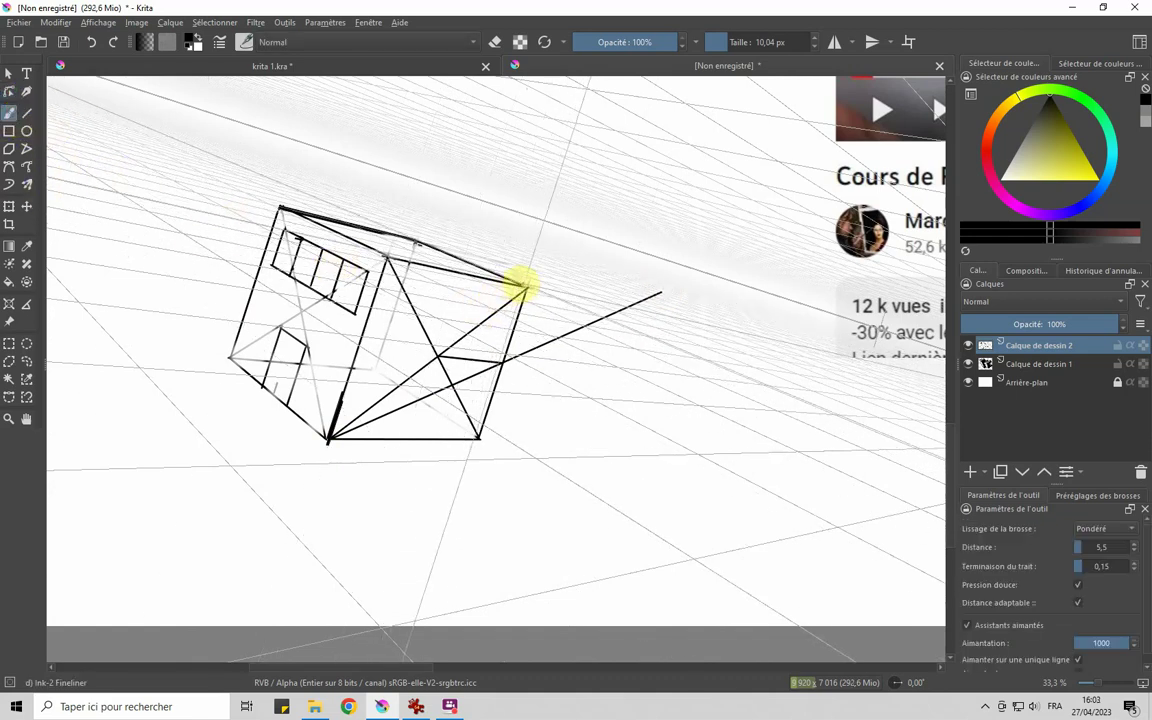
{"action": "left_click_drag", "start_coordinate": [520, 287], "coordinate": [626, 298]}
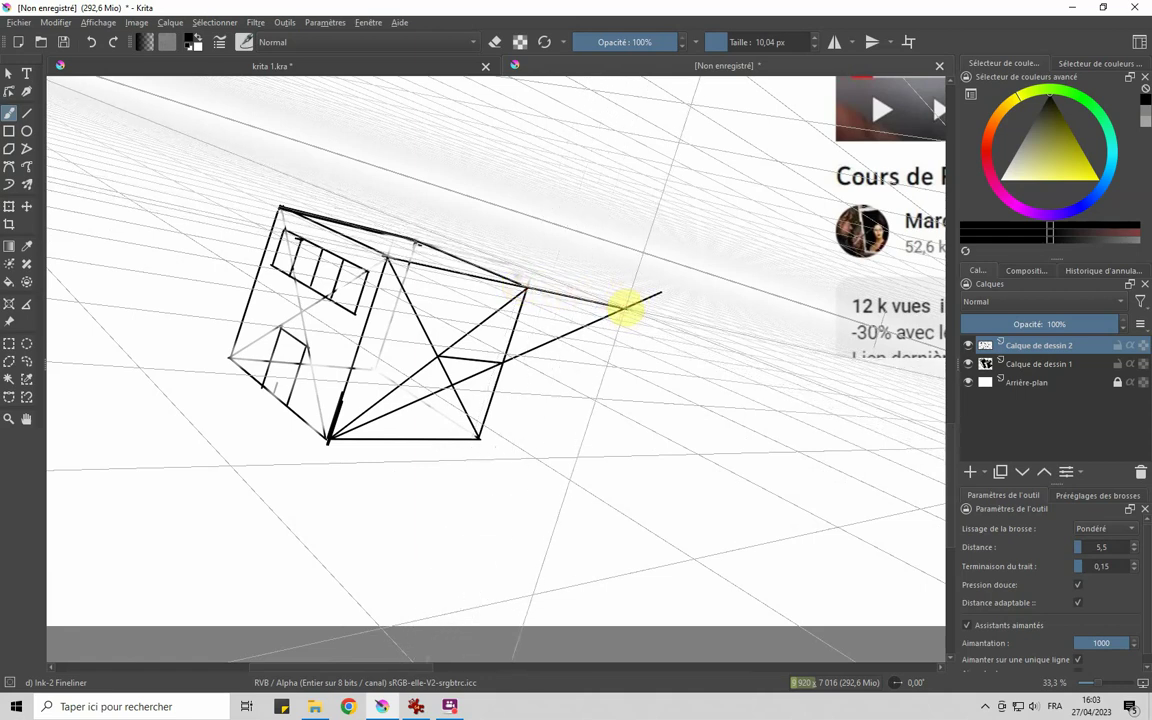
{"action": "left_click_drag", "start_coordinate": [622, 308], "coordinate": [566, 433]}
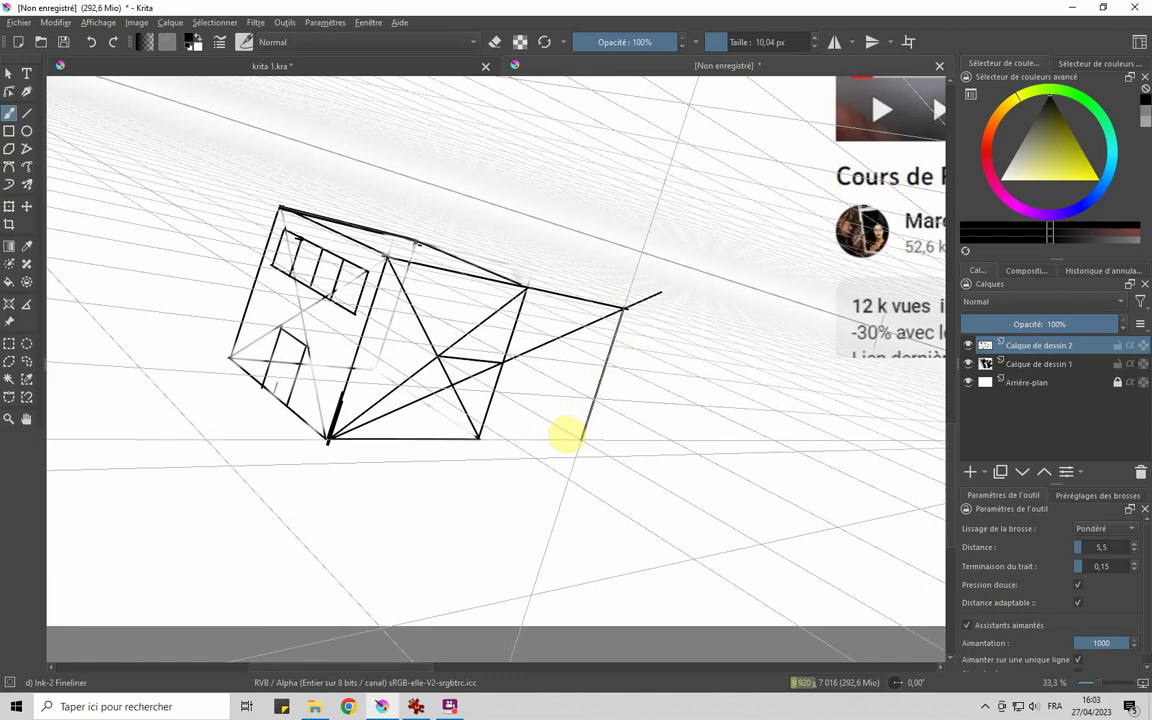
{"action": "left_click_drag", "start_coordinate": [476, 438], "coordinate": [584, 411]}
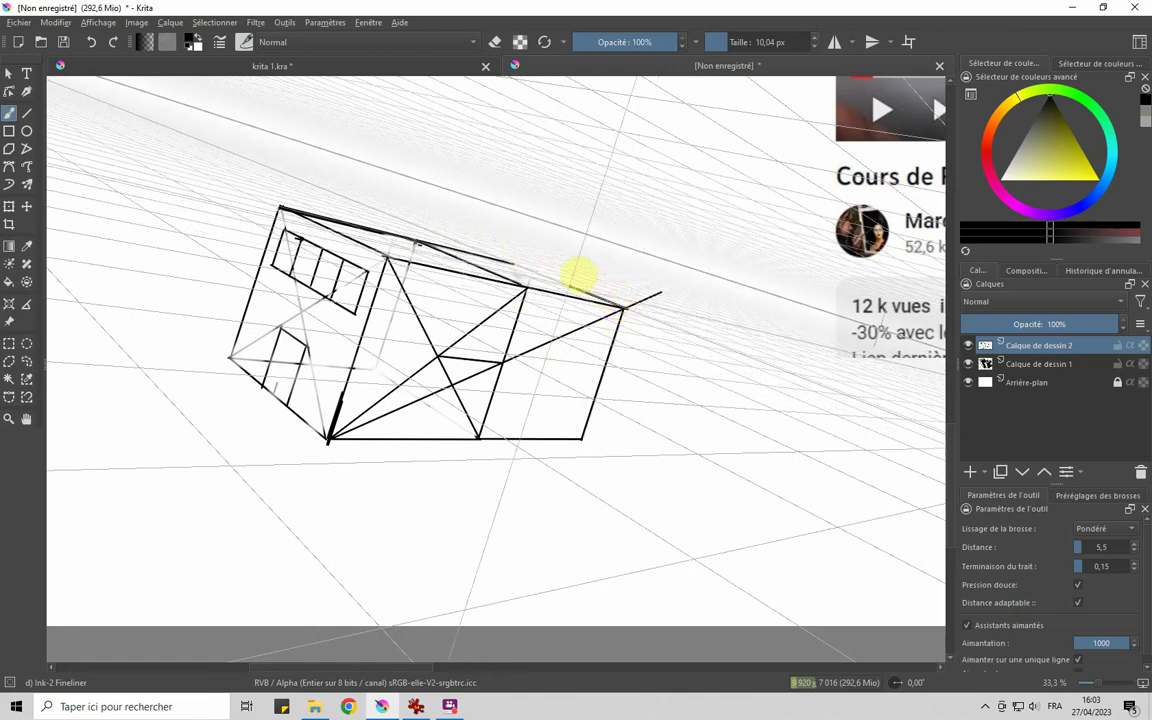
{"action": "left_click_drag", "start_coordinate": [520, 243], "coordinate": [605, 309]}
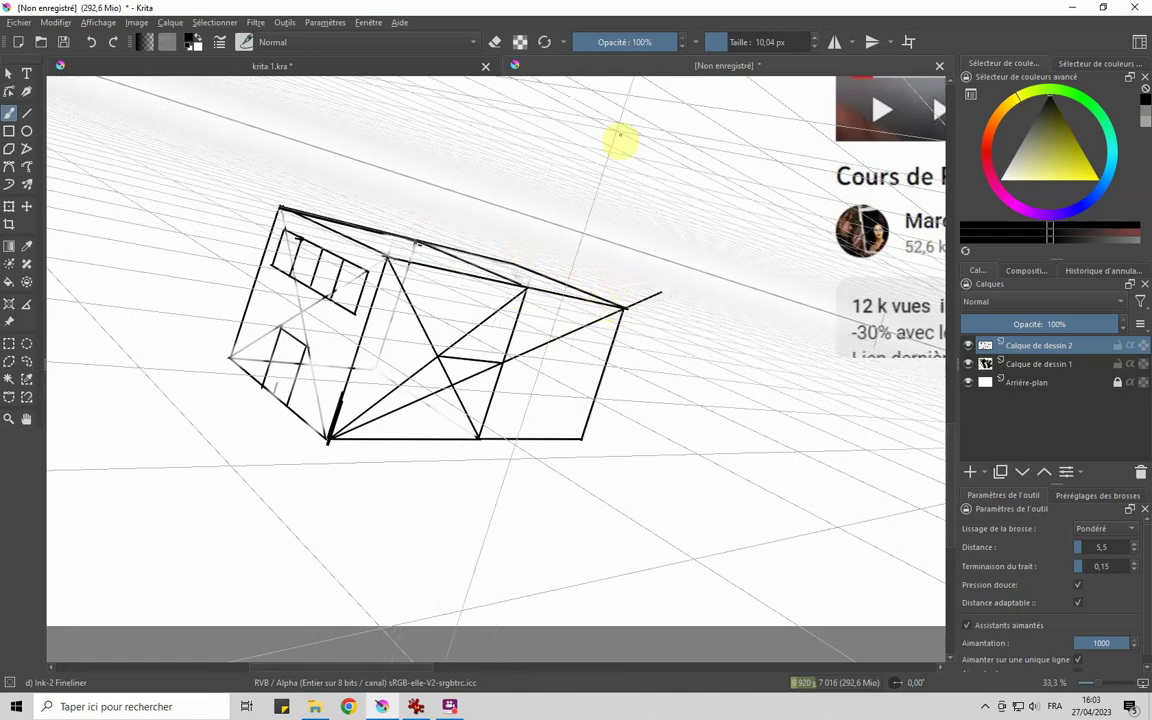
{"action": "left_click", "coordinate": [1082, 497]}
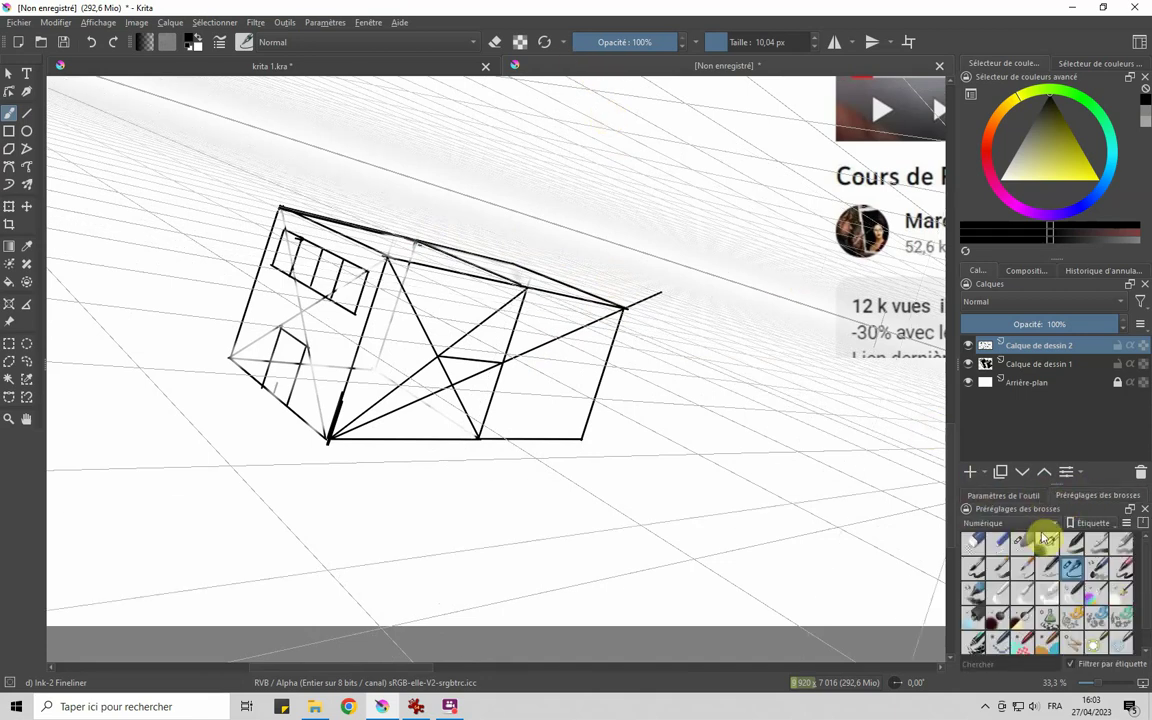
With the Eraser Soft preset, erase the stub beyond the right corner and fade the diagonal construction lines.
{"action": "left_click", "coordinate": [1017, 543]}
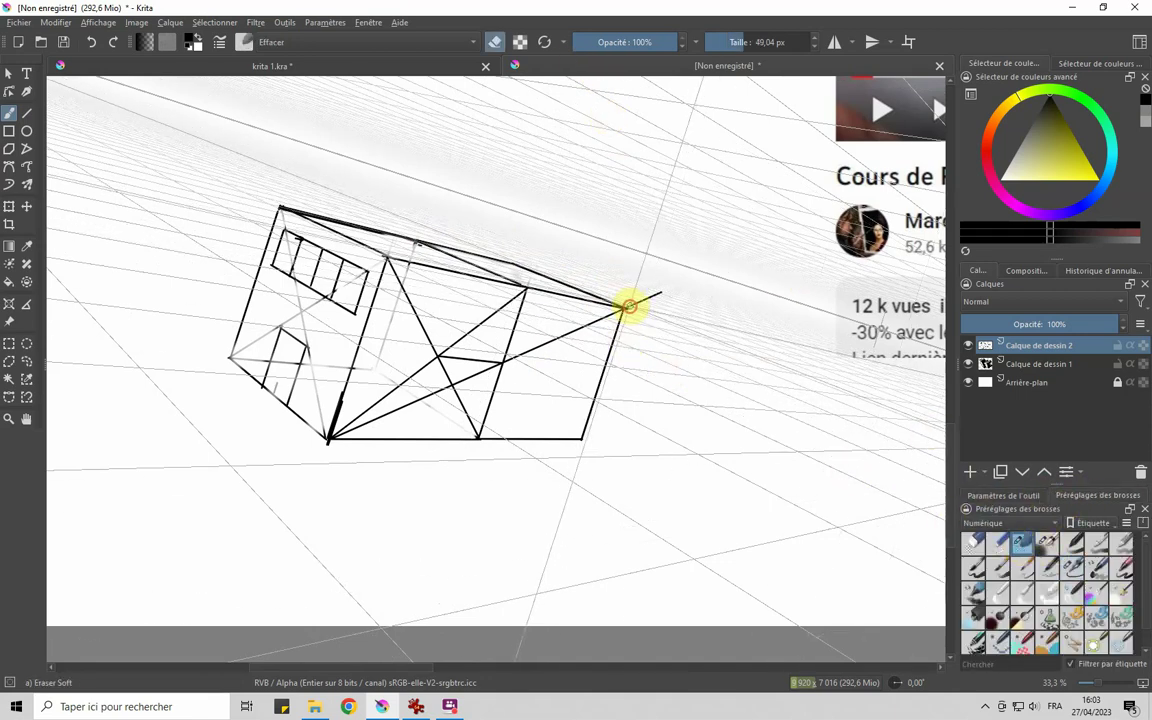
{"action": "mouse_move", "coordinate": [650, 296]}
{"action": "left_mouse_down"}
{"action": "mouse_move", "coordinate": [558, 343]}
{"action": "mouse_move", "coordinate": [521, 300]}
{"action": "mouse_move", "coordinate": [498, 375]}
{"action": "mouse_move", "coordinate": [453, 393]}
{"action": "mouse_move", "coordinate": [390, 266]}
{"action": "mouse_move", "coordinate": [450, 368]}
{"action": "mouse_move", "coordinate": [452, 349]}
{"action": "left_mouse_up"}
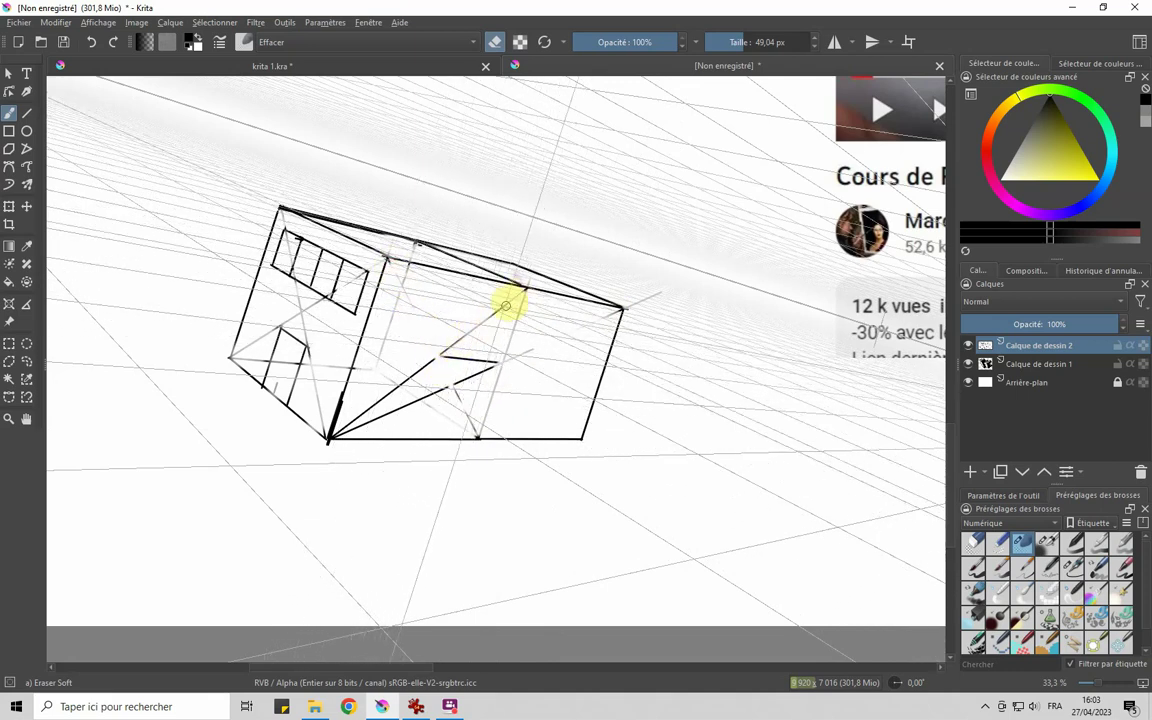
{"action": "mouse_move", "coordinate": [410, 380]}
{"action": "left_mouse_down"}
{"action": "mouse_move", "coordinate": [347, 424]}
{"action": "mouse_move", "coordinate": [496, 365]}
{"action": "mouse_move", "coordinate": [404, 406]}
{"action": "mouse_move", "coordinate": [463, 360]}
{"action": "mouse_move", "coordinate": [491, 367]}
{"action": "mouse_move", "coordinate": [458, 355]}
{"action": "mouse_move", "coordinate": [476, 432]}
{"action": "mouse_move", "coordinate": [535, 355]}
{"action": "mouse_move", "coordinate": [535, 397]}
{"action": "mouse_move", "coordinate": [458, 260]}
{"action": "mouse_move", "coordinate": [430, 250]}
{"action": "mouse_move", "coordinate": [514, 278]}
{"action": "mouse_move", "coordinate": [450, 265]}
{"action": "left_mouse_up"}
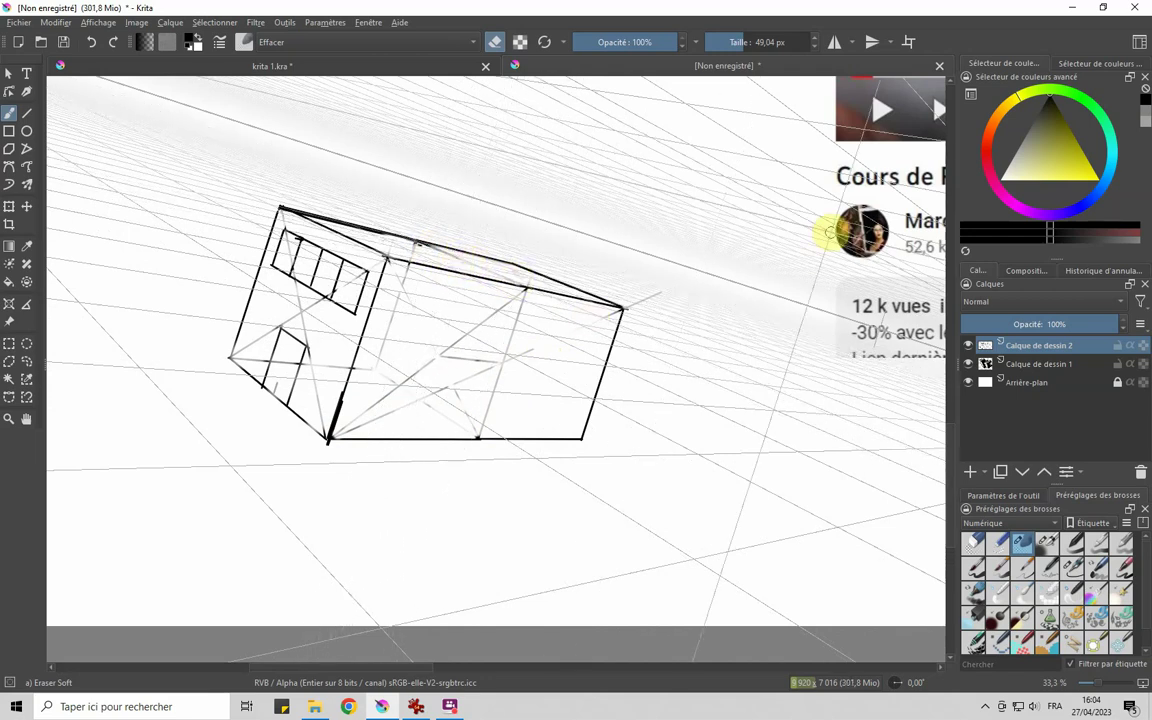
Erase a faint construction line on the box with the freehand eraser.
{"action": "scroll", "coordinate": [707, 249], "scroll_direction": "down", "scroll_amount": 2}
{"action": "scroll", "coordinate": [327, 429], "scroll_direction": "down", "scroll_amount": 1}
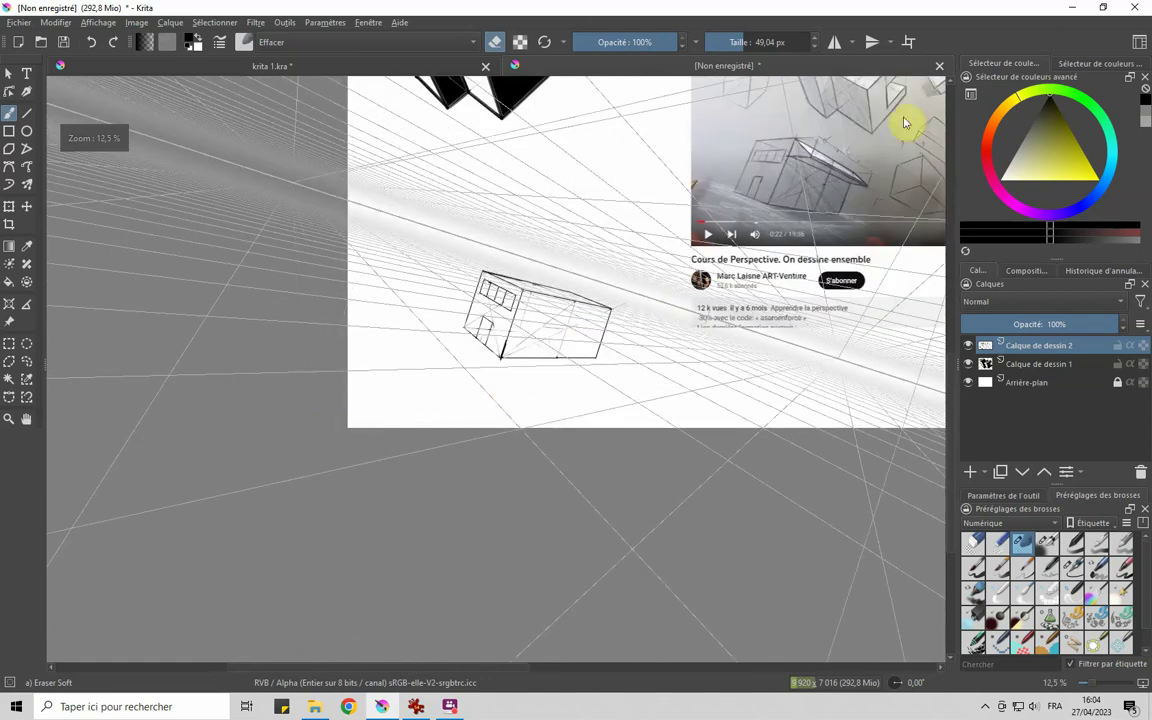
{"action": "scroll", "coordinate": [885, 118], "scroll_direction": "up", "scroll_amount": 2}
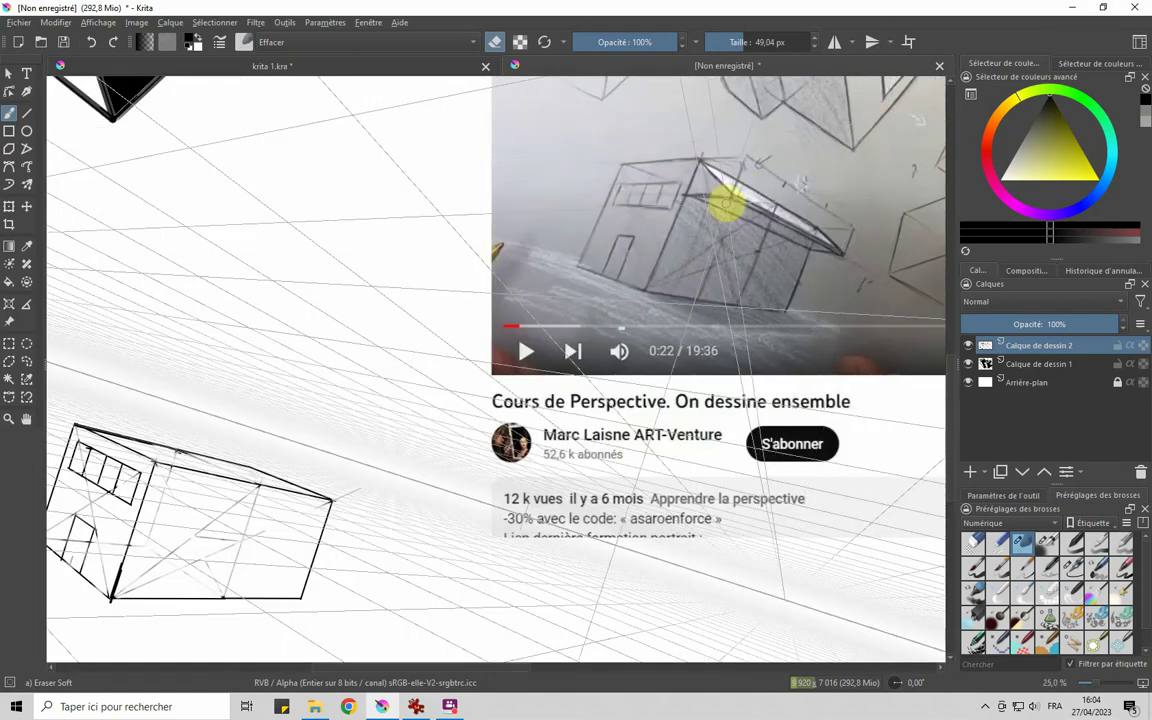
{"action": "scroll", "coordinate": [740, 203], "scroll_direction": "down", "scroll_amount": 1}
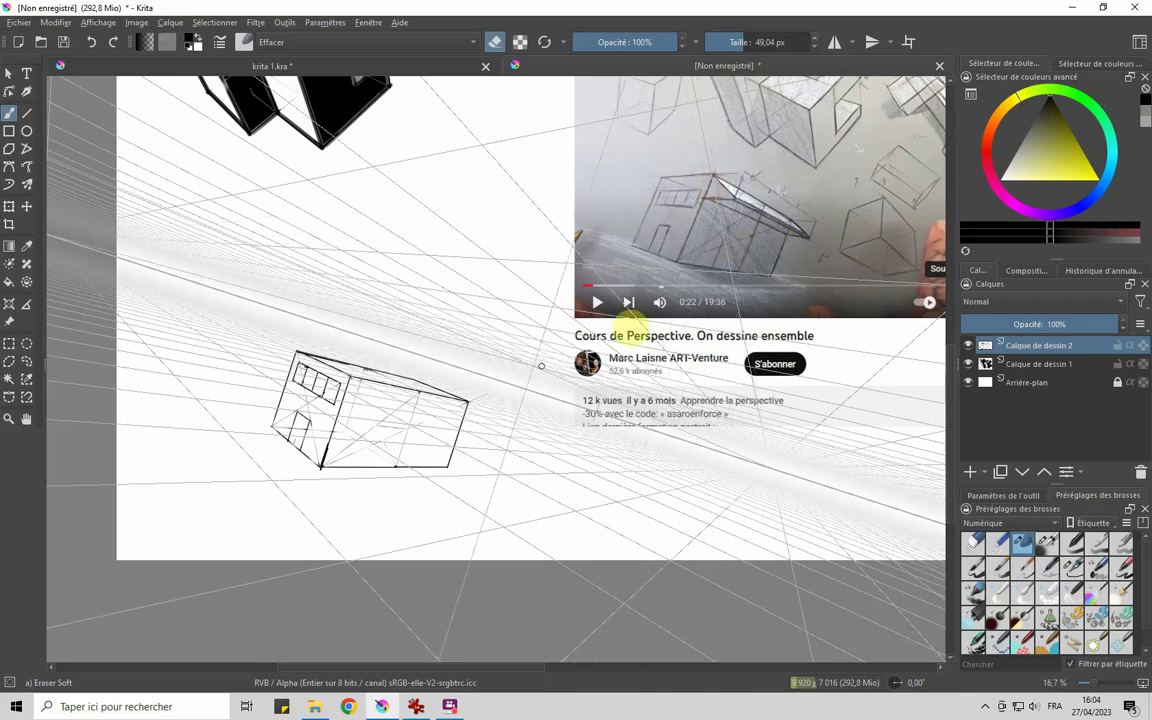
{"action": "scroll", "coordinate": [334, 411], "scroll_direction": "up", "scroll_amount": 2}
{"action": "scroll", "coordinate": [370, 430], "scroll_direction": "up", "scroll_amount": 1}
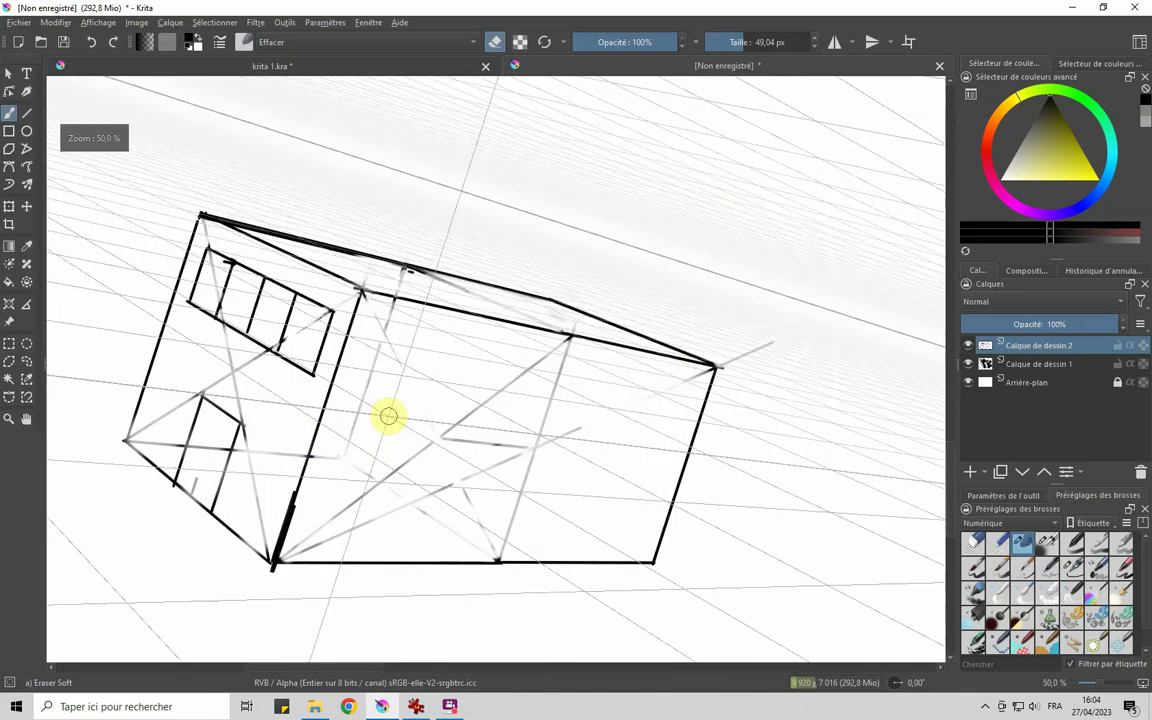
{"action": "left_click", "coordinate": [12, 115]}
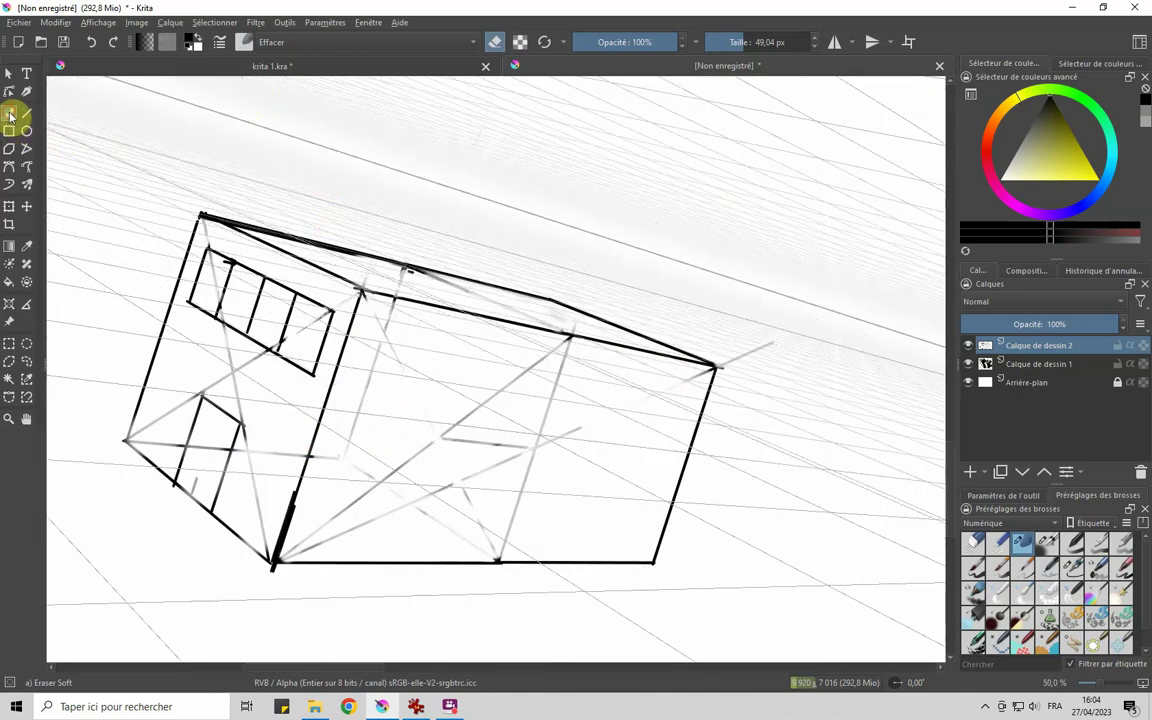
{"action": "left_click_drag", "start_coordinate": [367, 361], "coordinate": [397, 313]}
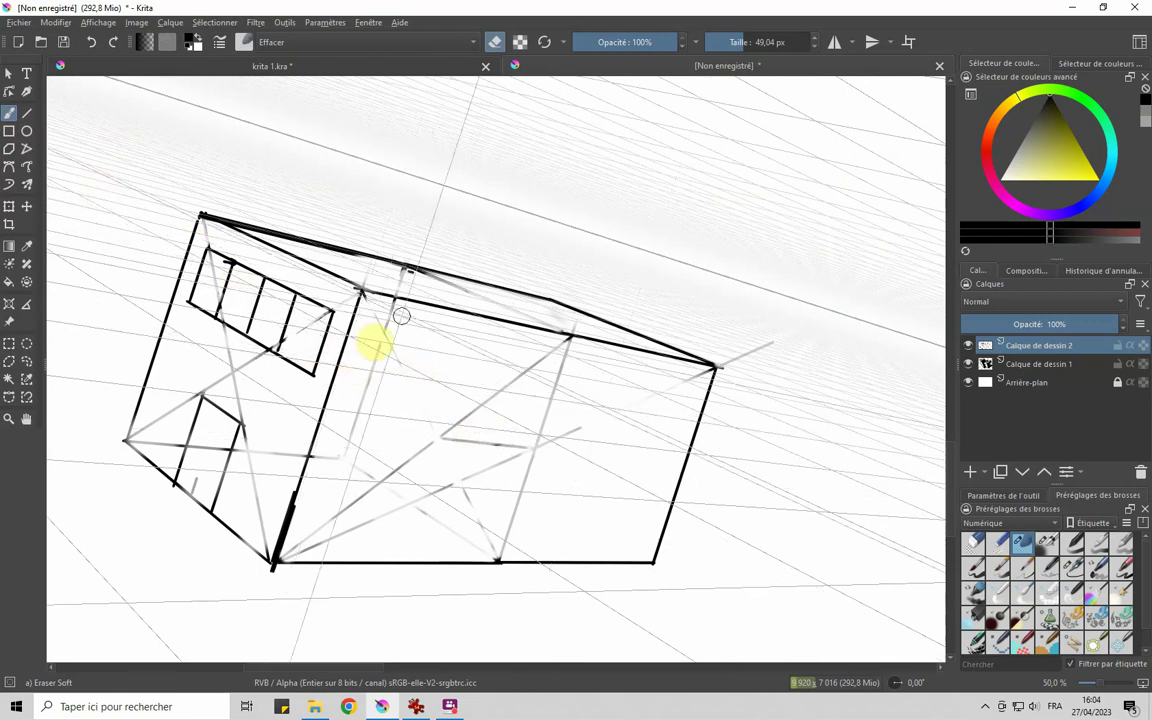
With the Ink-2 Fineliner, ink a window edge on the right wall, undoing stray strokes.
{"action": "left_click", "coordinate": [1073, 568]}
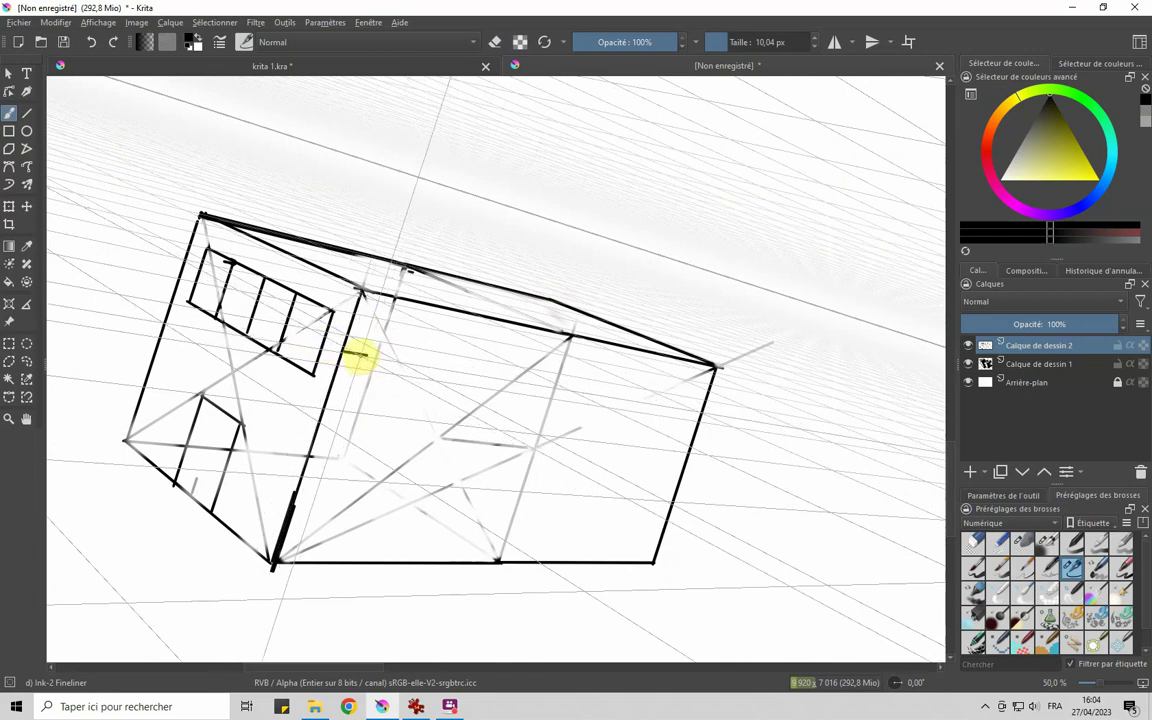
{"action": "key", "text": "ctrl+z"}
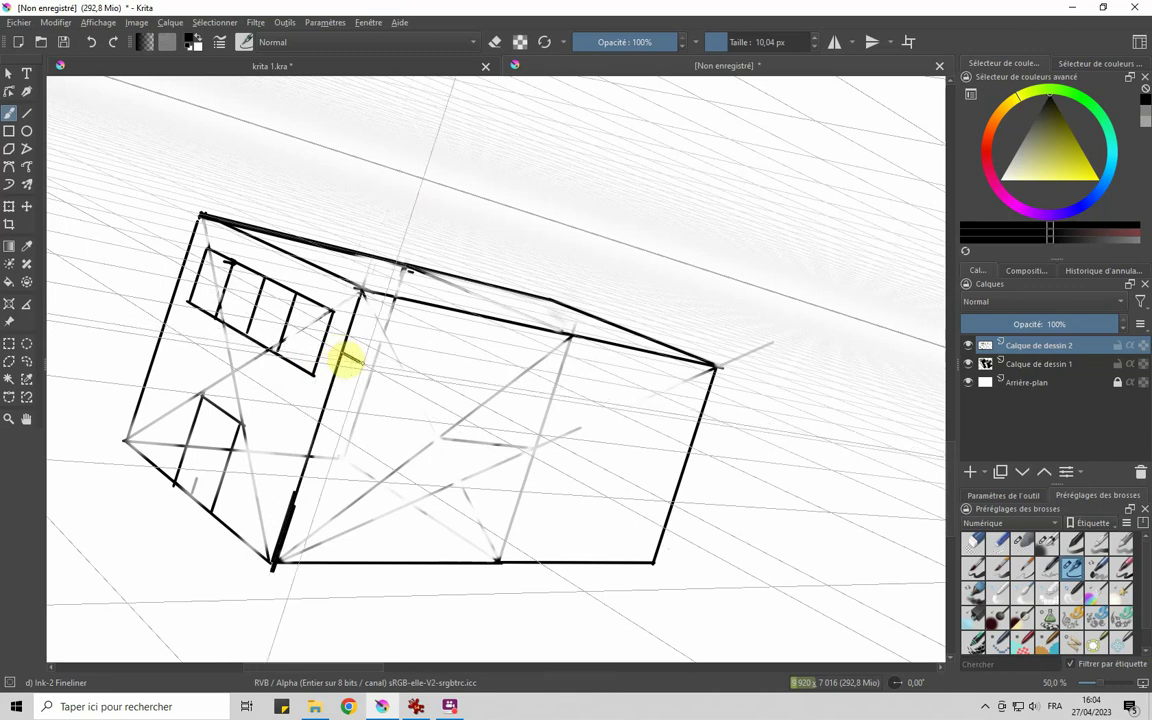
{"action": "left_click_drag", "start_coordinate": [415, 410], "coordinate": [421, 398]}
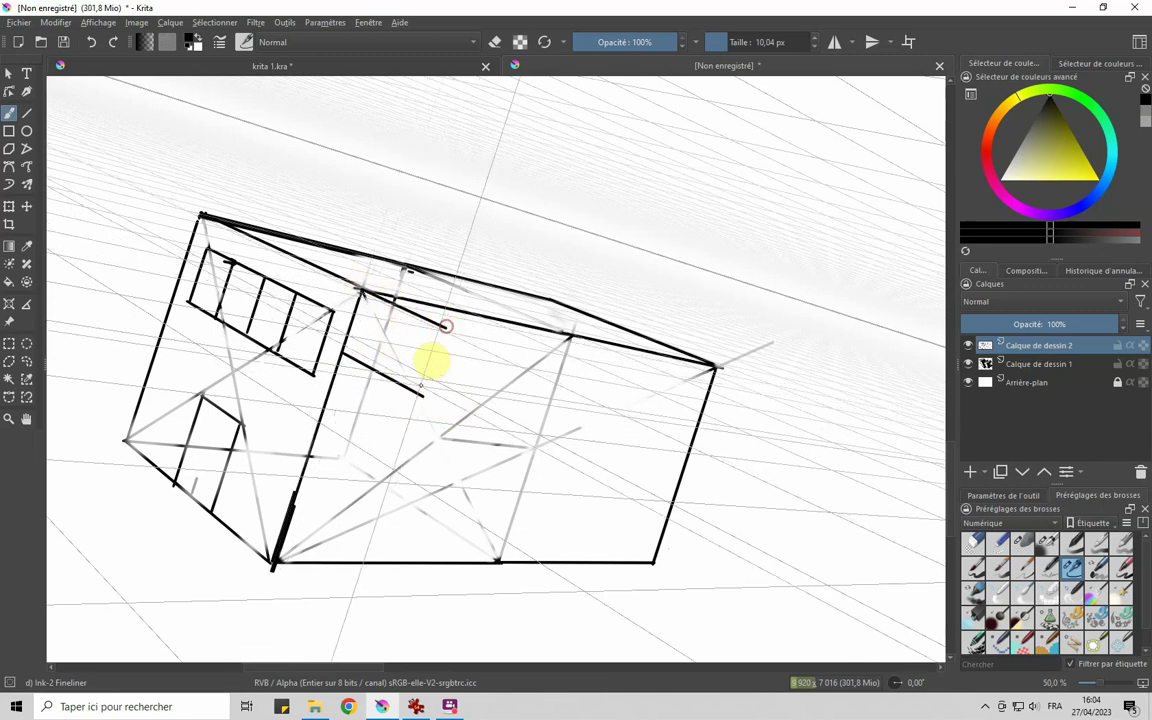
{"action": "left_click_drag", "start_coordinate": [423, 397], "coordinate": [447, 326]}
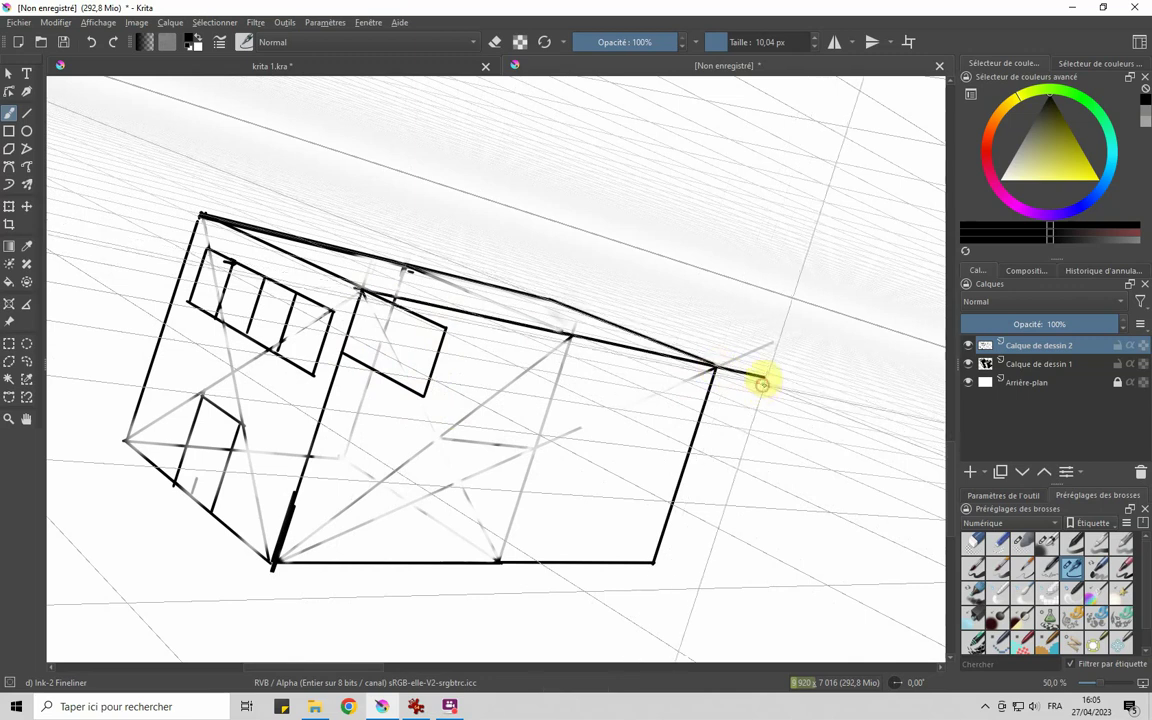
{"action": "key", "text": "ctrl+z"}
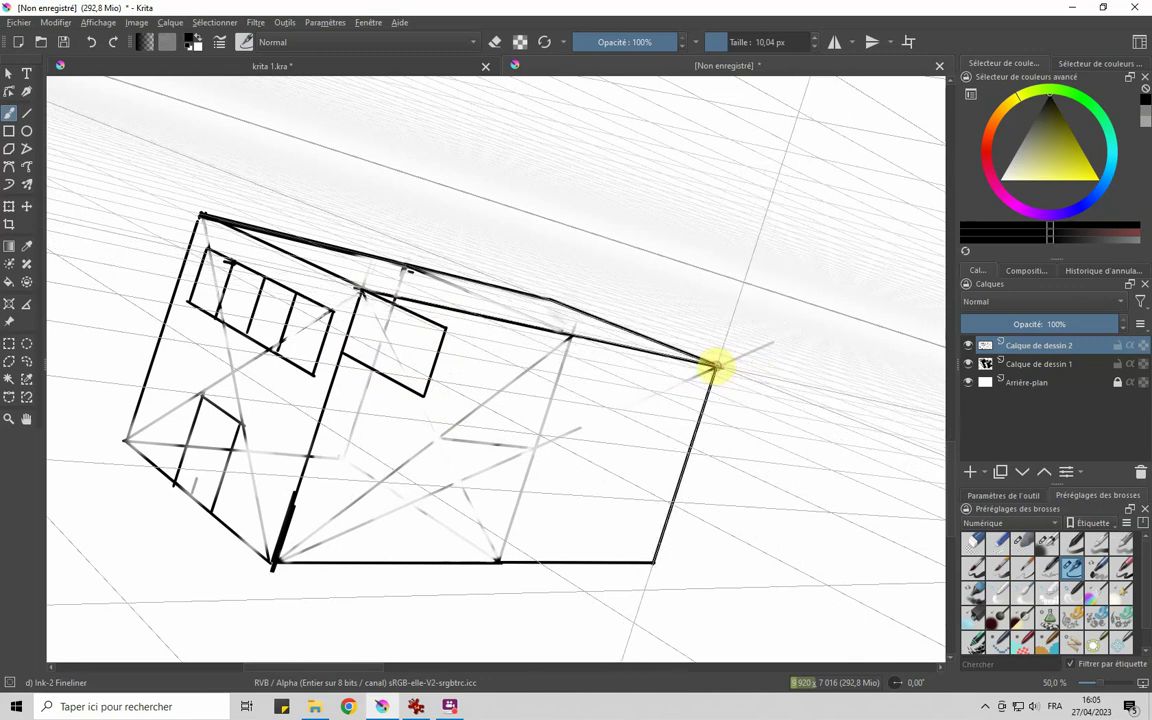
Extend the slab's top edge past the right corner to its projecting end.
{"action": "left_click_drag", "start_coordinate": [783, 401], "coordinate": [797, 397]}
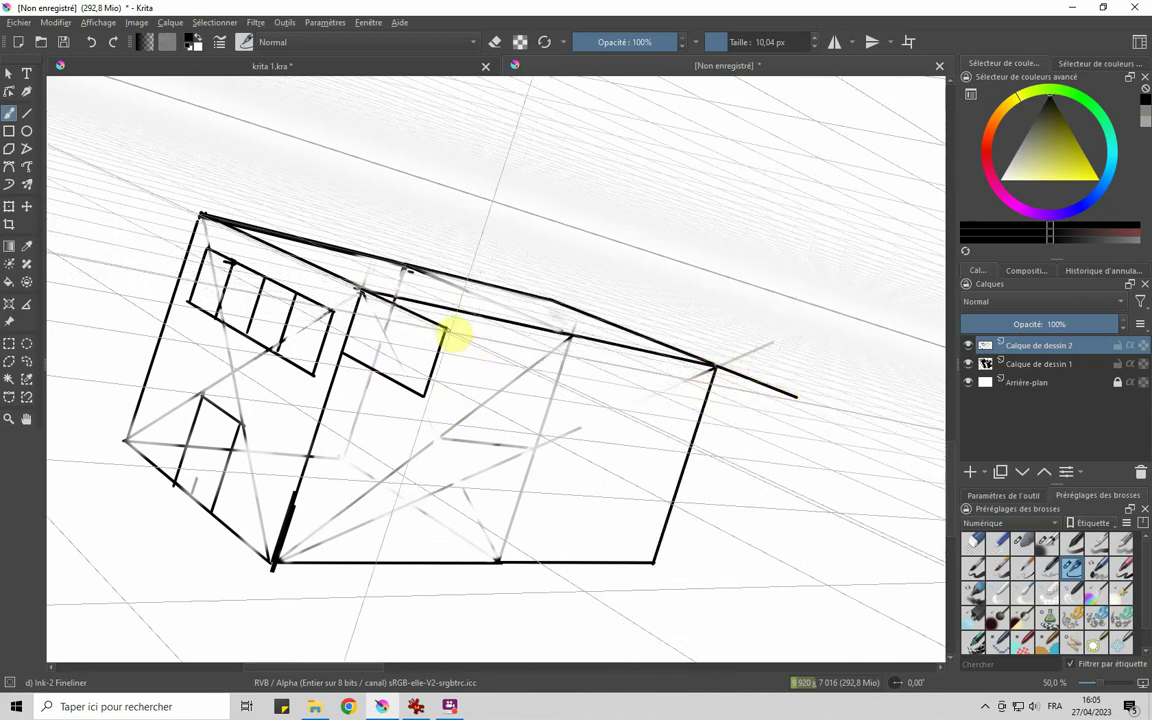
{"action": "left_click_drag", "start_coordinate": [544, 348], "coordinate": [669, 374]}
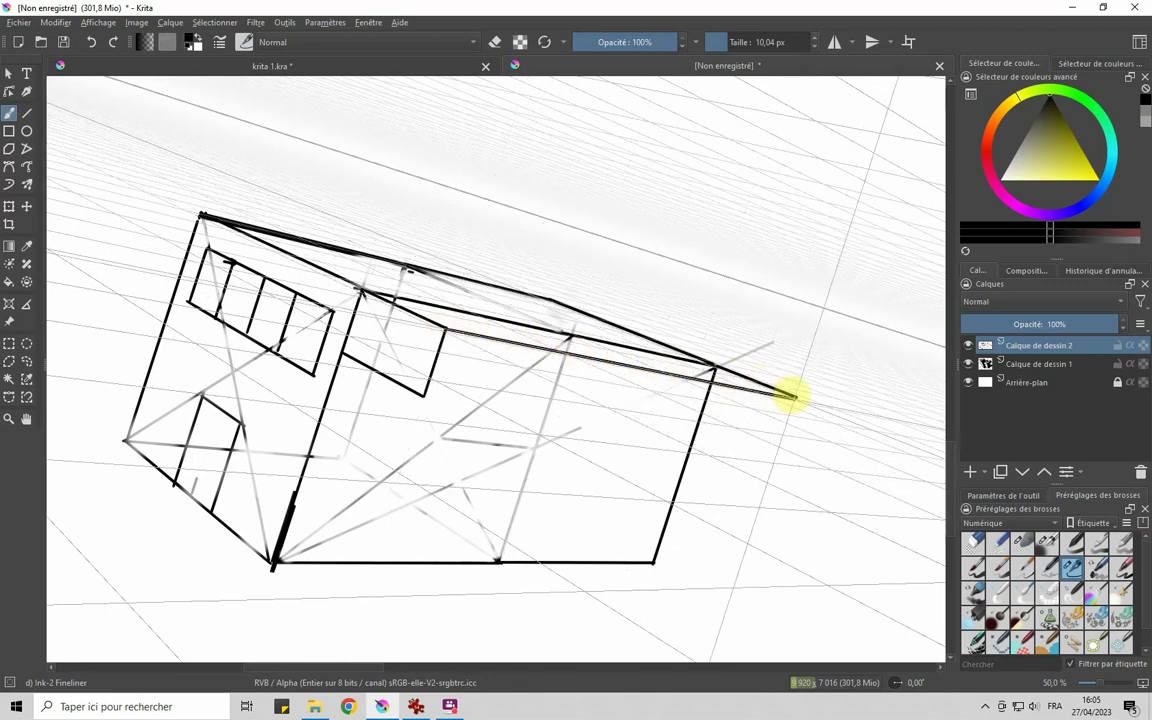
{"action": "left_click_drag", "start_coordinate": [800, 397], "coordinate": [803, 403]}
{"action": "key", "text": "ctrl+z"}
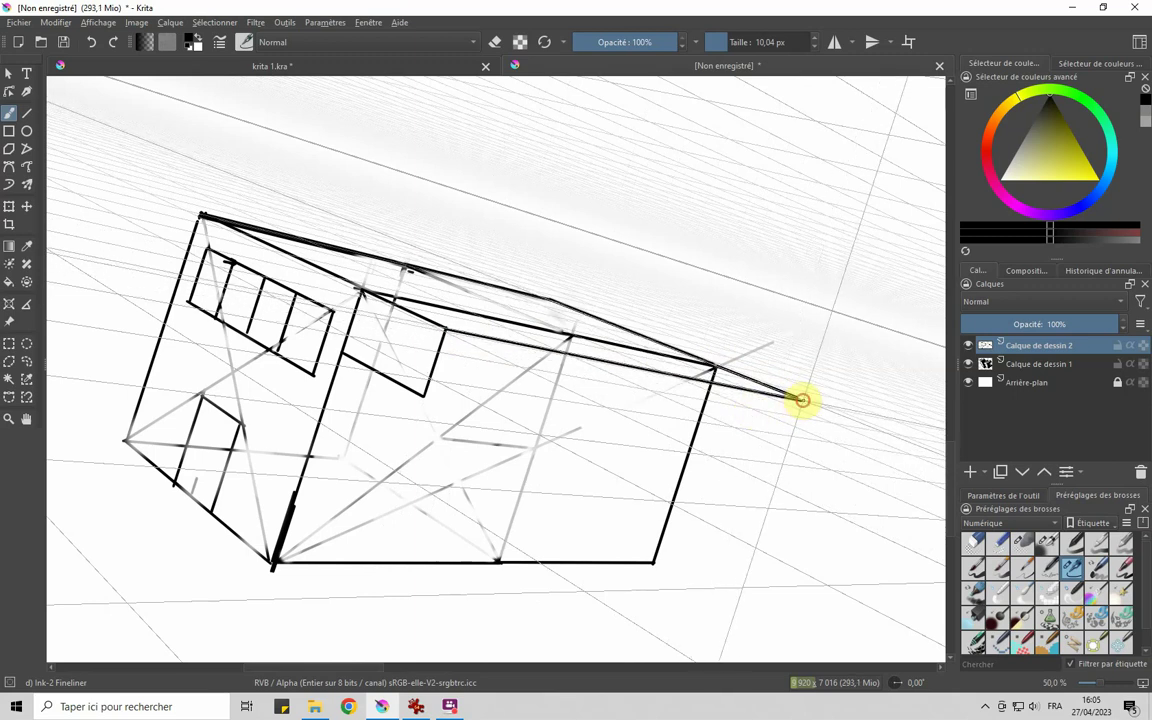
{"action": "left_click_drag", "start_coordinate": [801, 401], "coordinate": [788, 443]}
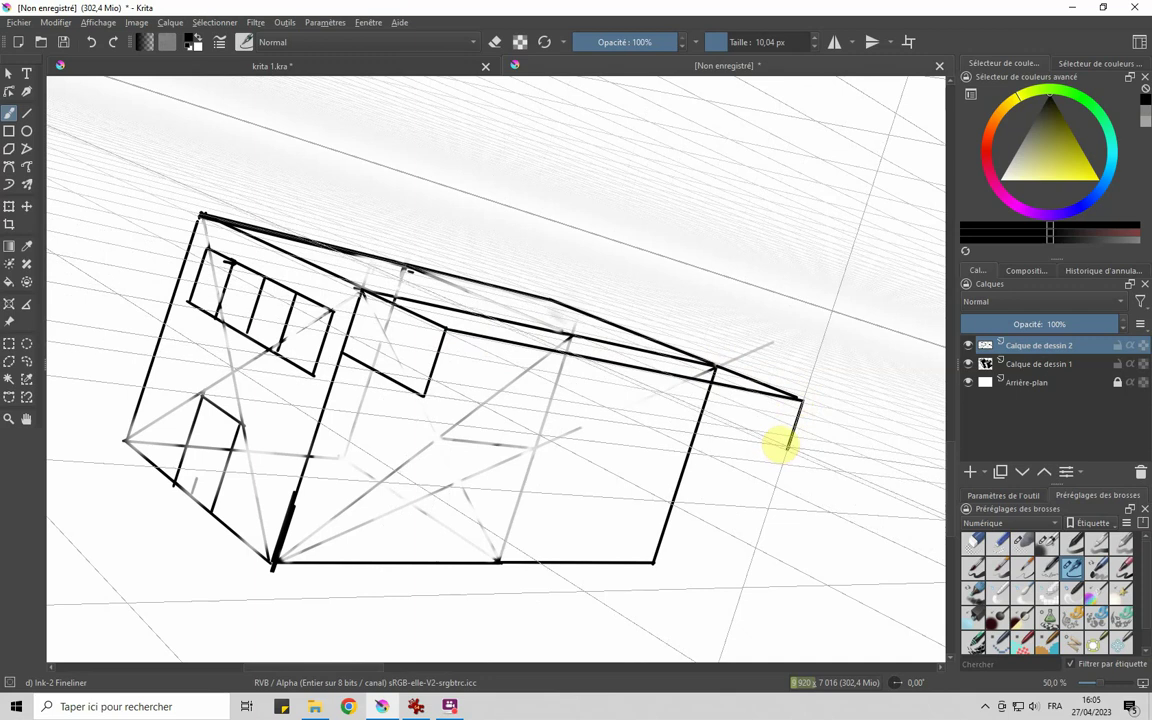
{"action": "key", "text": "ctrl+z"}
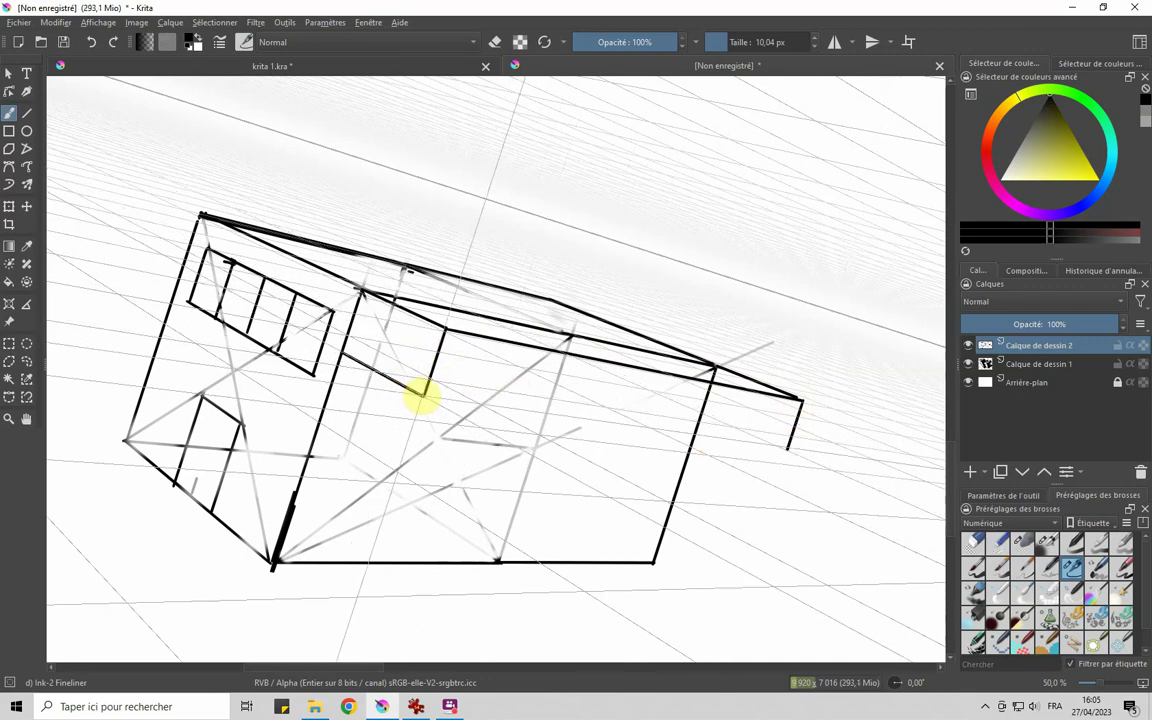
Ink the slab's lower edge along the side wall and its right end edge.
{"action": "left_click_drag", "start_coordinate": [423, 396], "coordinate": [779, 450]}
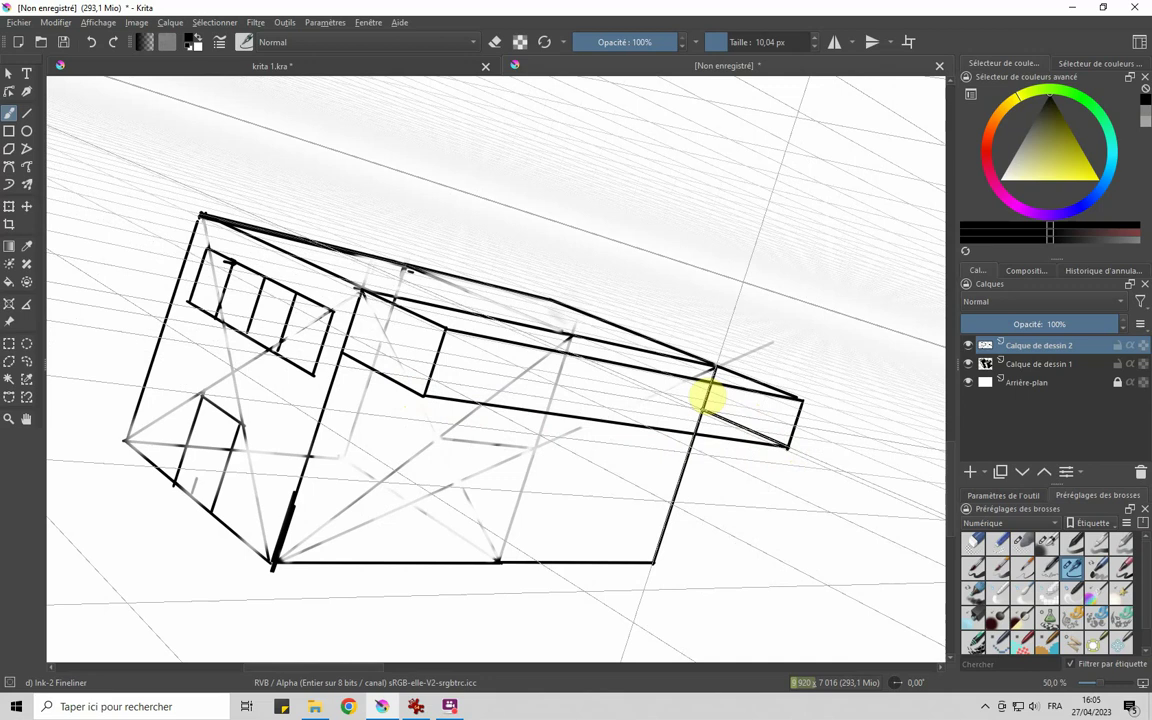
{"action": "left_click_drag", "start_coordinate": [707, 398], "coordinate": [777, 422]}
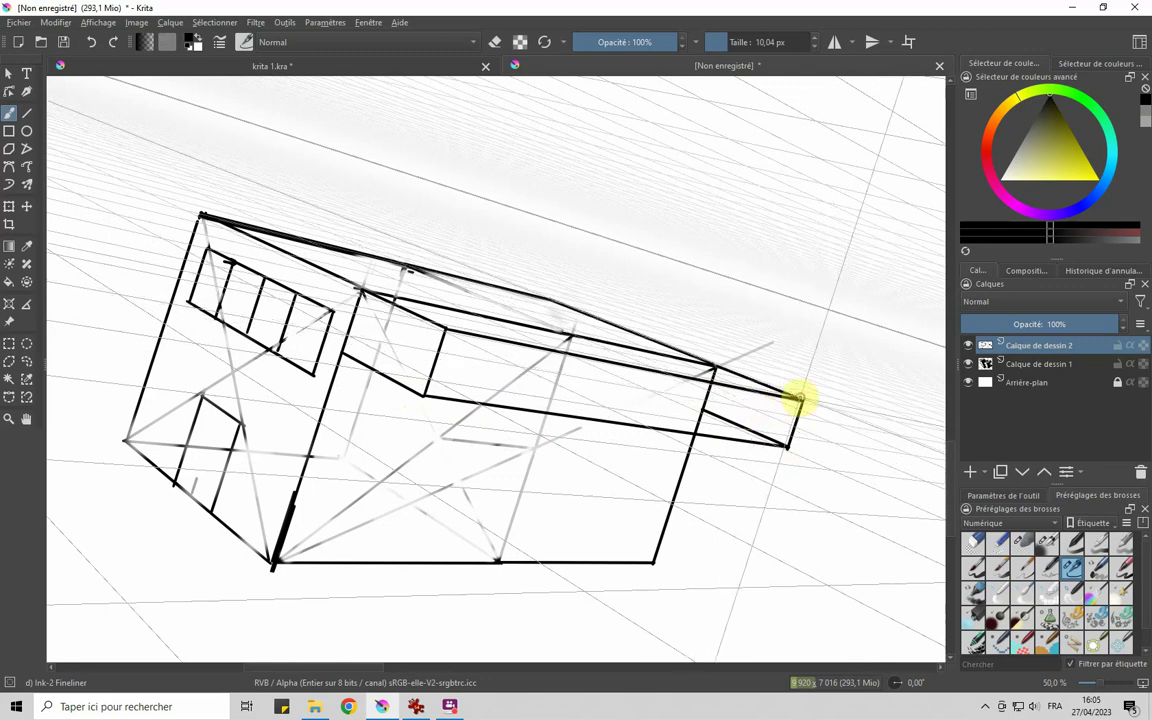
{"action": "mouse_move", "coordinate": [800, 400]}
{"action": "left_mouse_down"}
{"action": "mouse_move", "coordinate": [775, 445]}
{"action": "mouse_move", "coordinate": [792, 413]}
{"action": "left_mouse_up"}
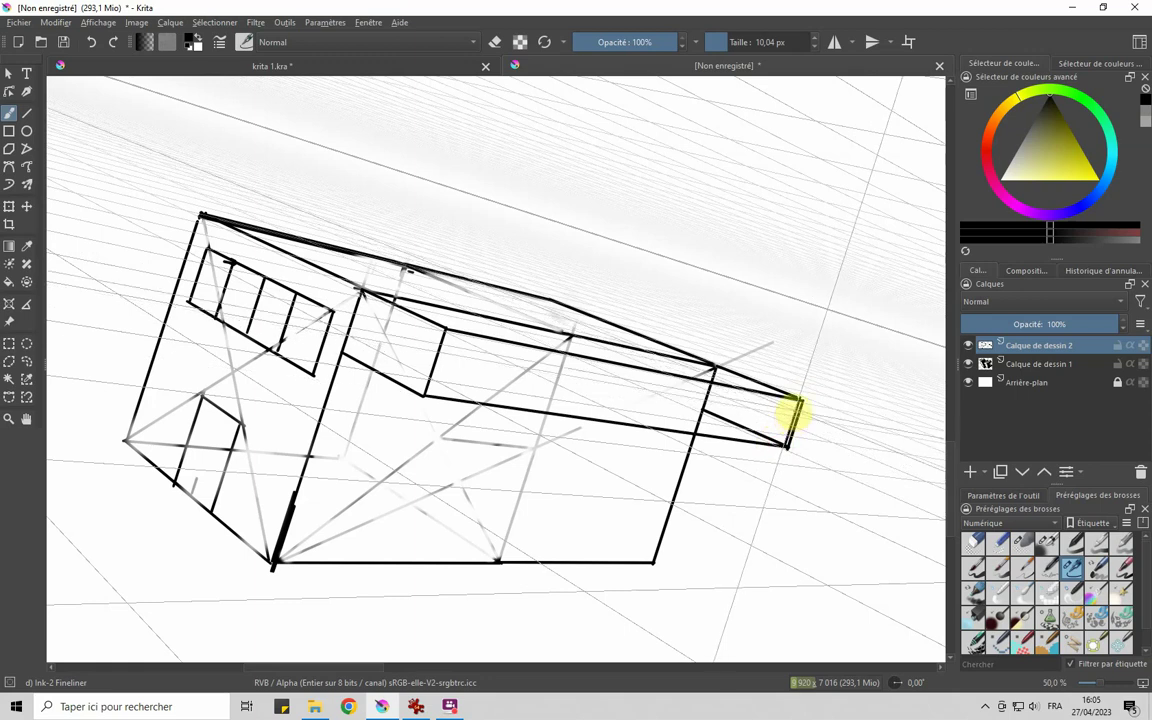
{"action": "left_click_drag", "start_coordinate": [785, 405], "coordinate": [715, 372]}
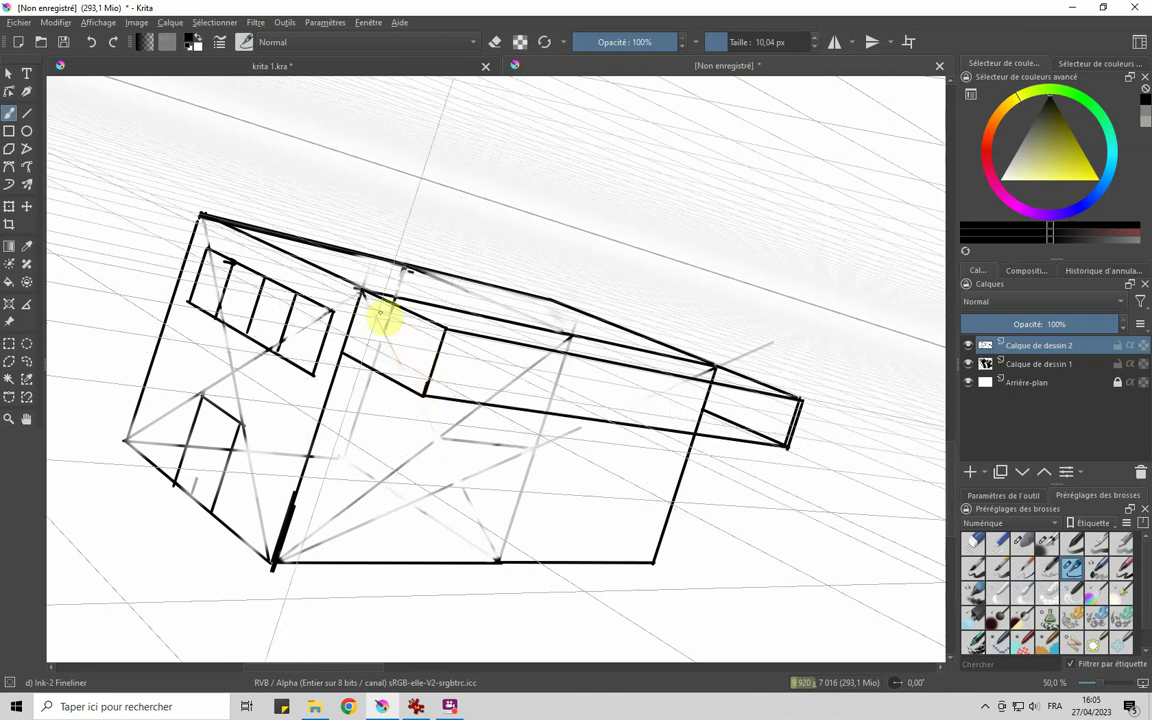
{"action": "left_click", "coordinate": [26, 113]}
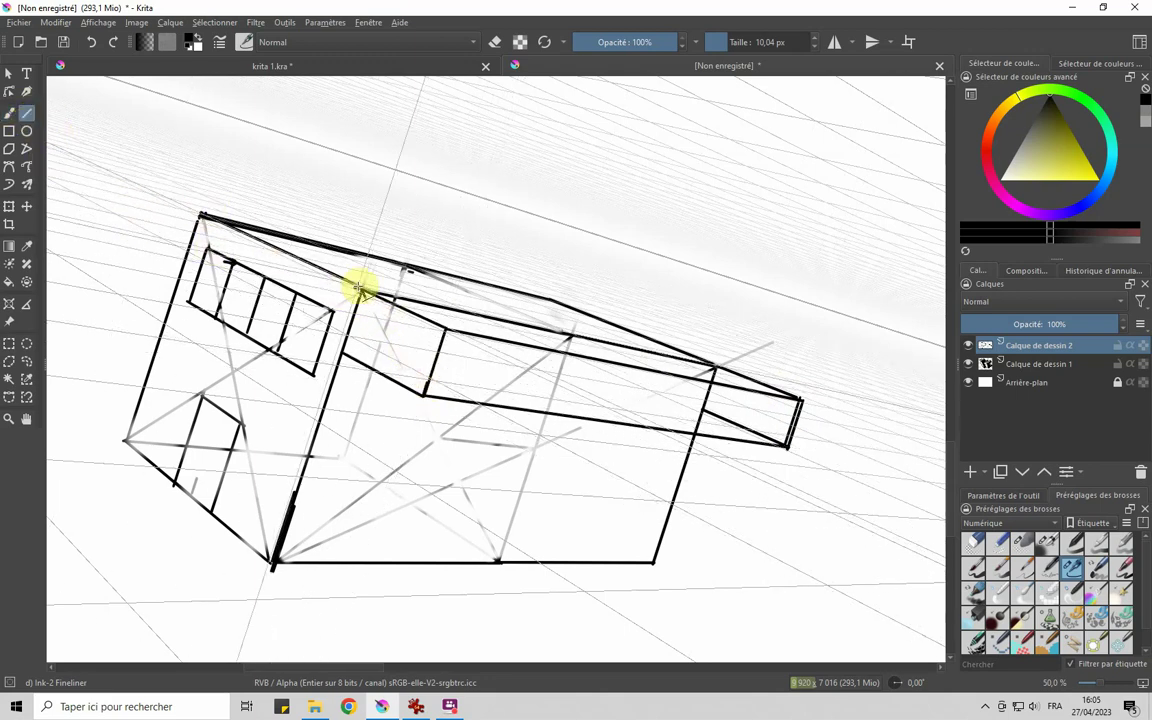
Close both slab ends with slanted straight lines, touch up its lower edge, and select Eraser Soft.
{"action": "left_click_drag", "start_coordinate": [365, 290], "coordinate": [426, 385]}
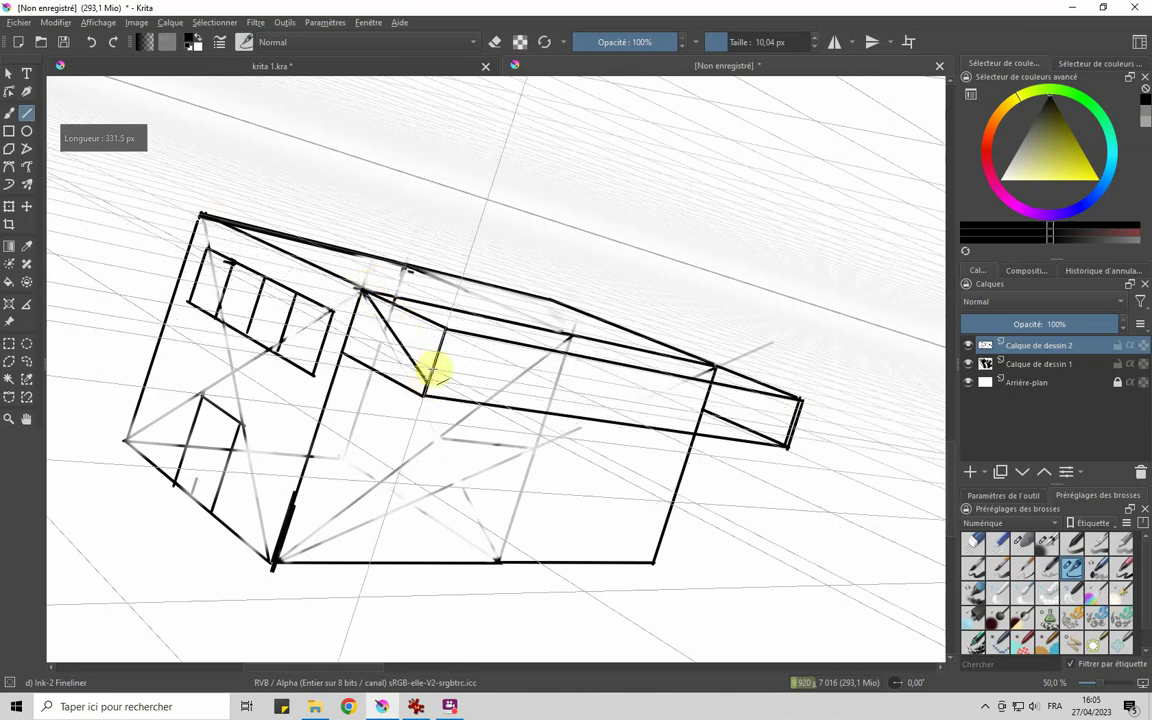
{"action": "left_click", "coordinate": [9, 113]}
{"action": "mouse_move", "coordinate": [331, 347]}
{"action": "left_mouse_down"}
{"action": "mouse_move", "coordinate": [424, 386]}
{"action": "mouse_move", "coordinate": [712, 375]}
{"action": "left_mouse_up"}
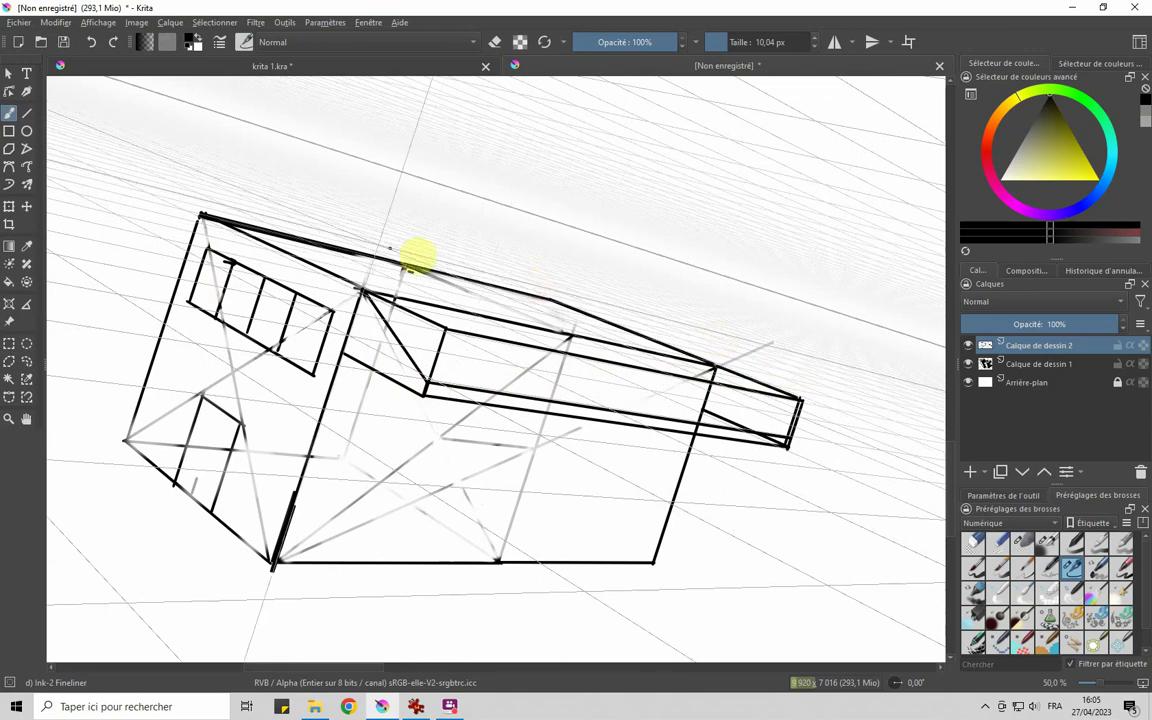
{"action": "left_click", "coordinate": [26, 113]}
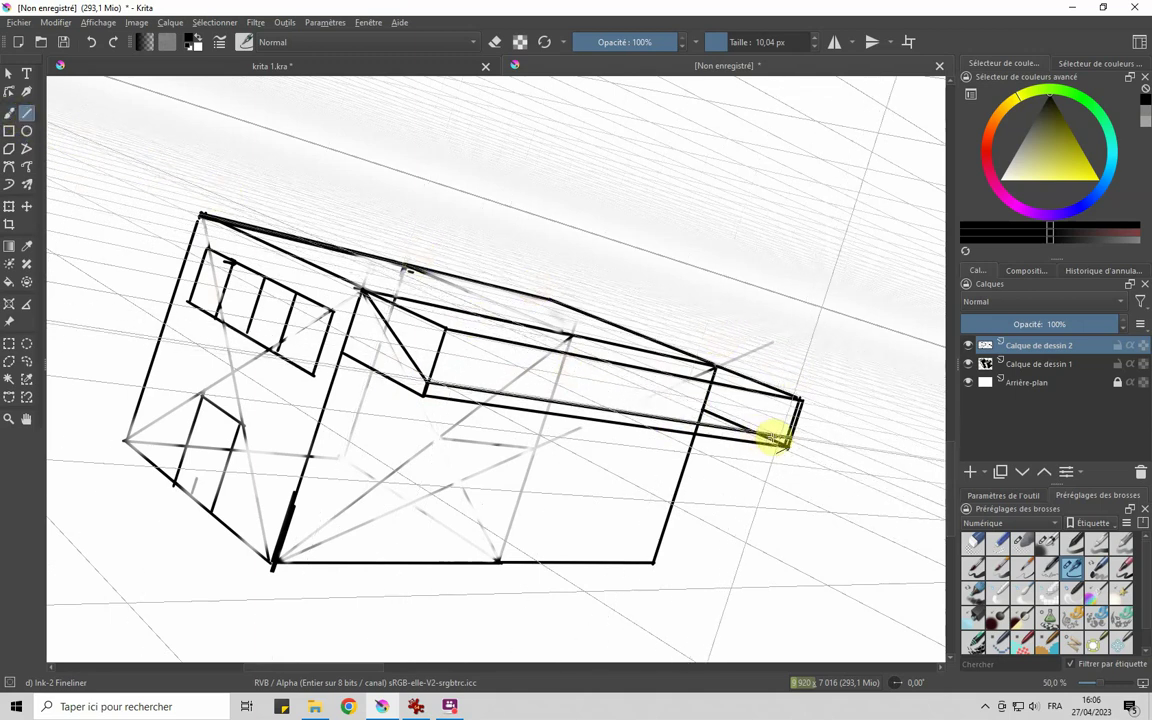
{"action": "left_click_drag", "start_coordinate": [790, 440], "coordinate": [714, 369]}
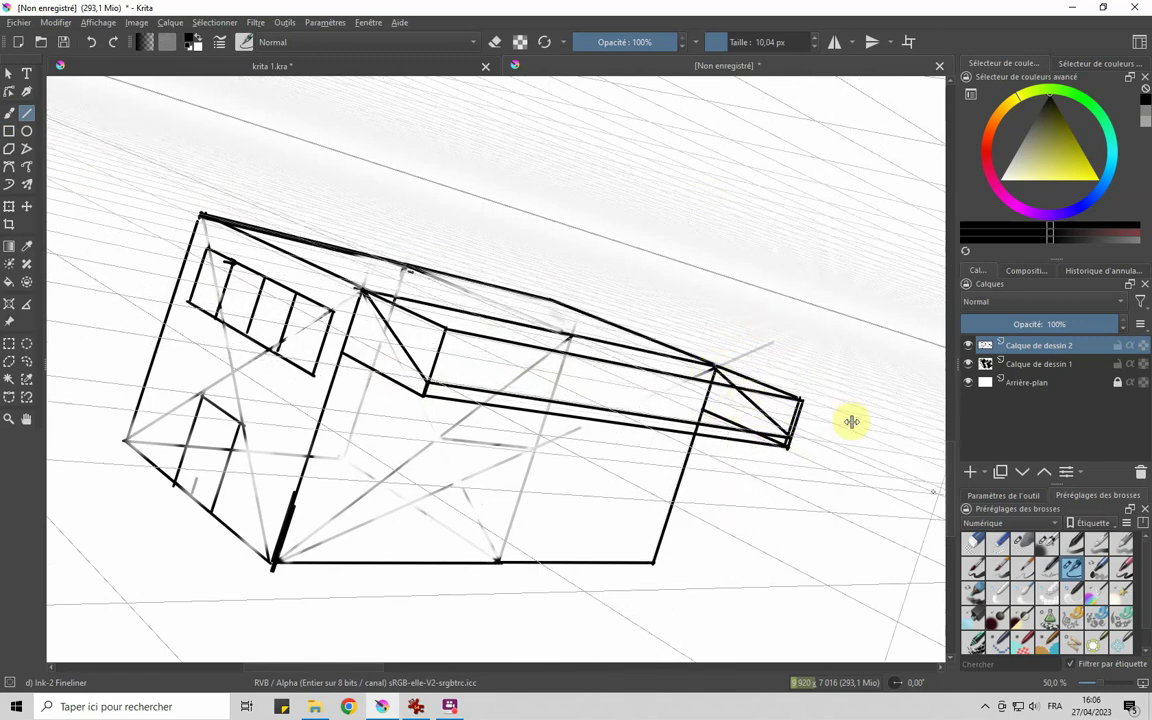
{"action": "left_click", "coordinate": [1054, 545]}
{"action": "left_click", "coordinate": [1021, 543]}
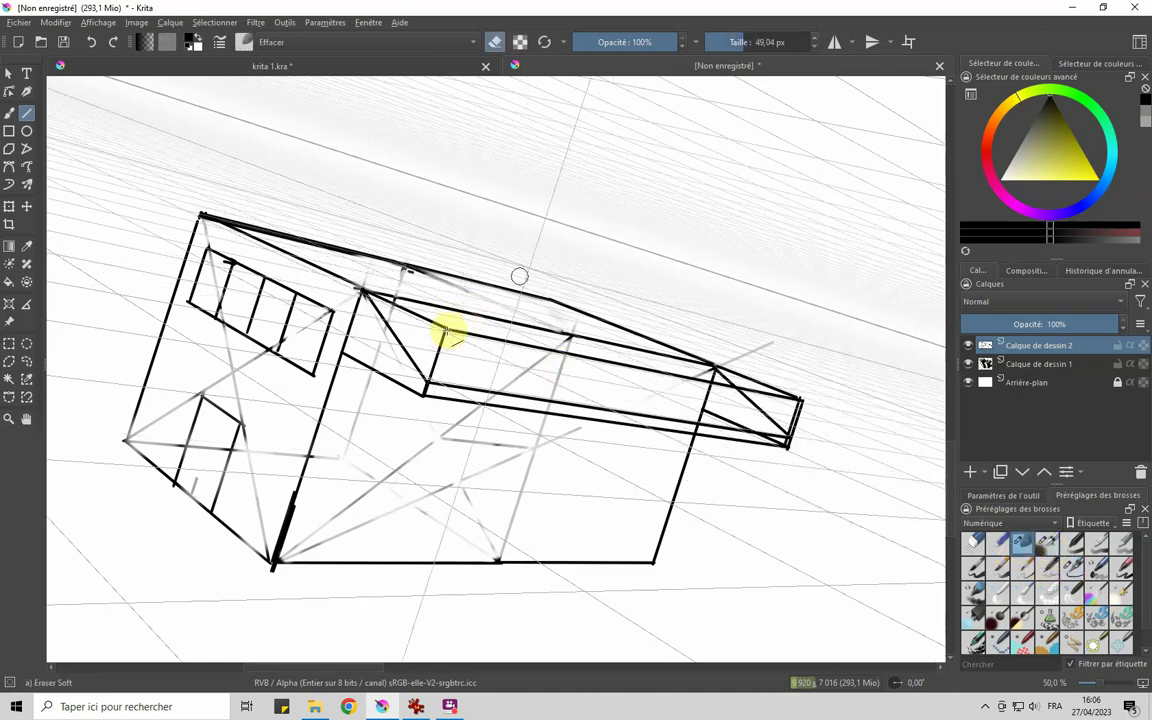
Enlarge the eraser to about 122.57 px and erase the slab's projecting end and central stray marks.
{"action": "left_click", "coordinate": [757, 40]}
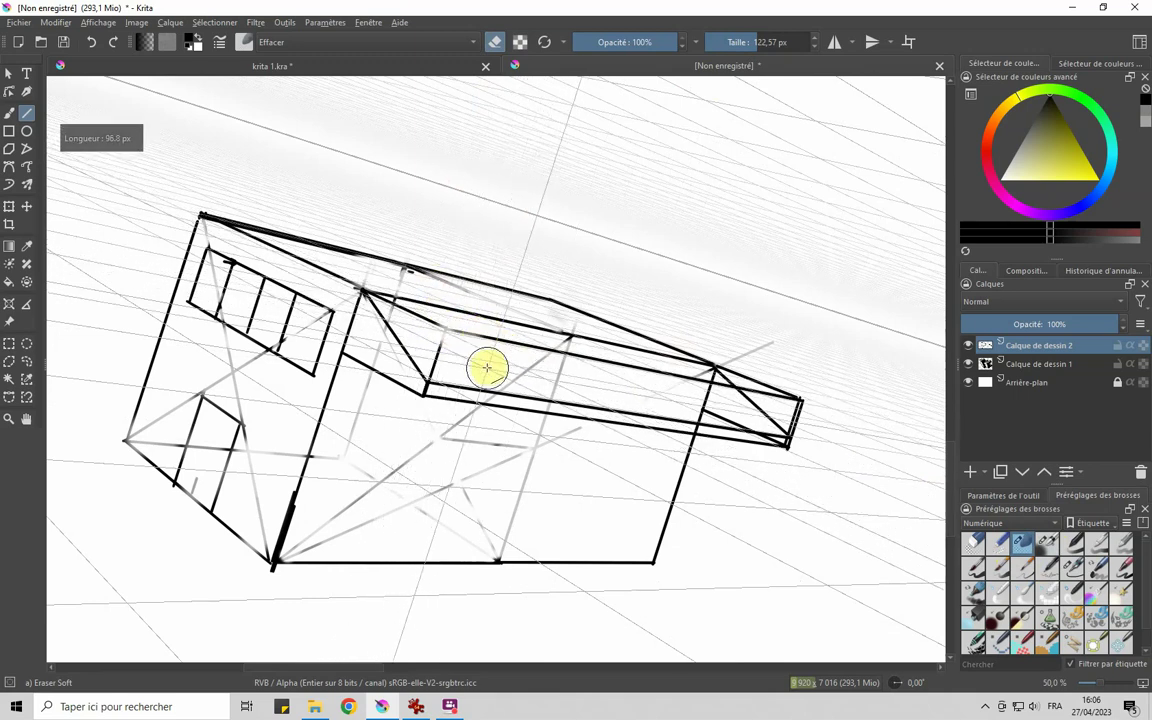
{"action": "left_click", "coordinate": [9, 113]}
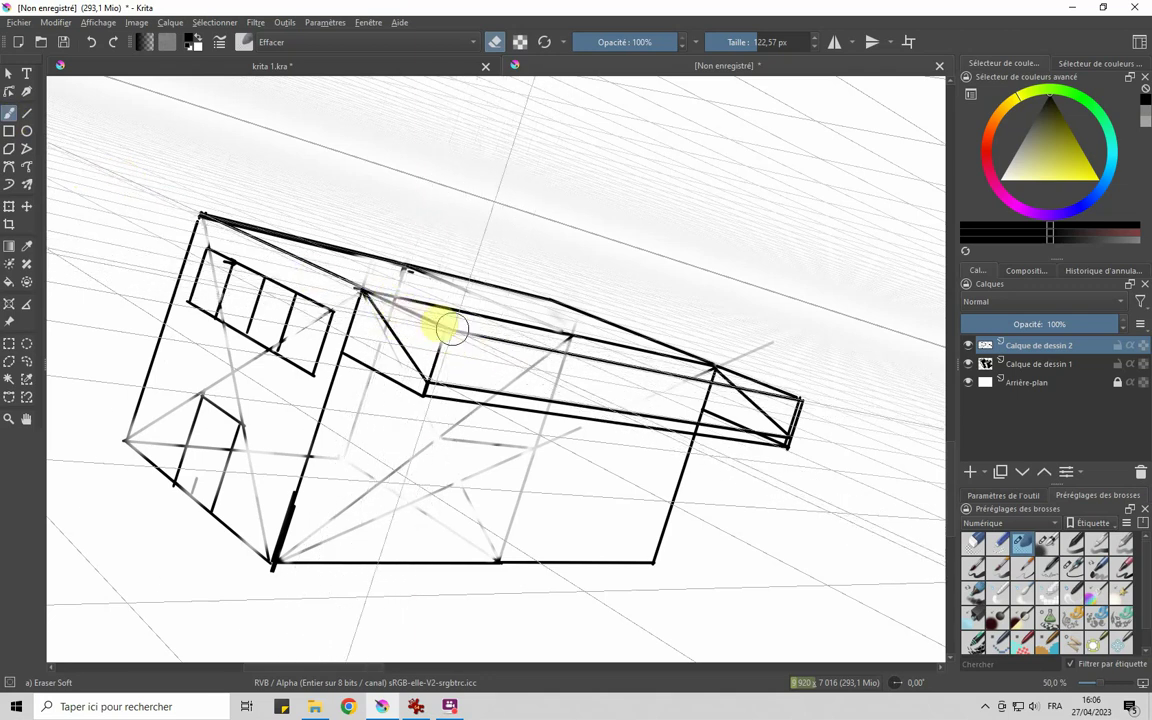
{"action": "right_click", "coordinate": [438, 338]}
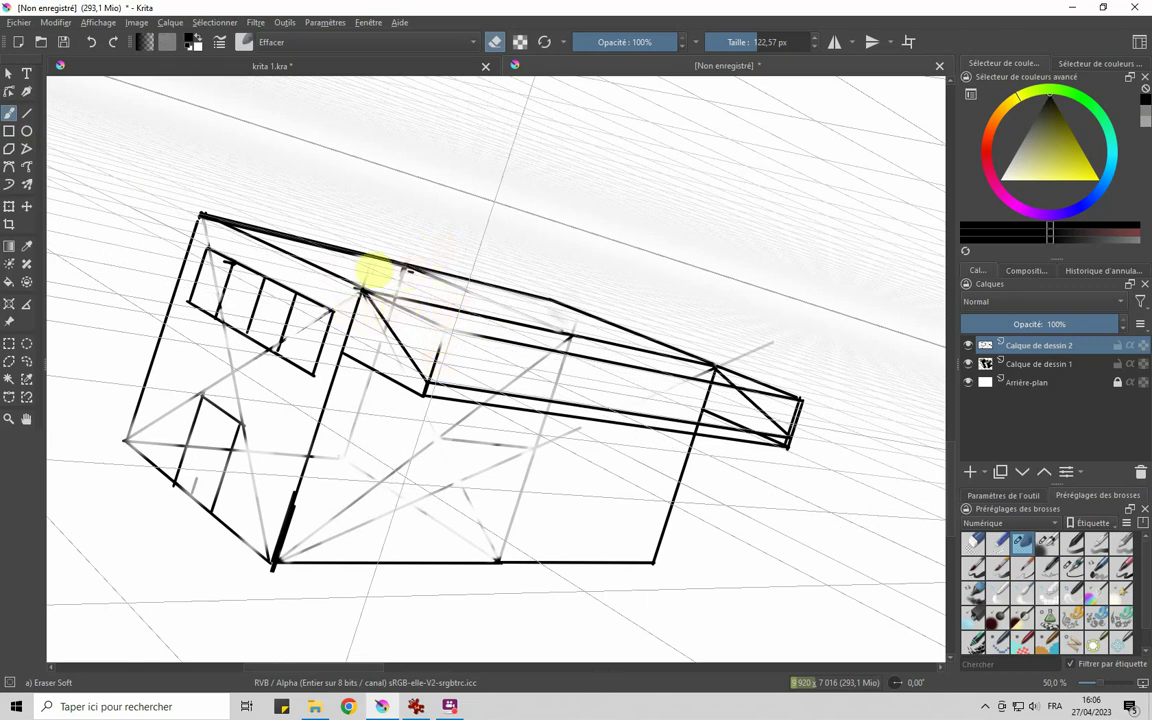
{"action": "right_click", "coordinate": [273, 291]}
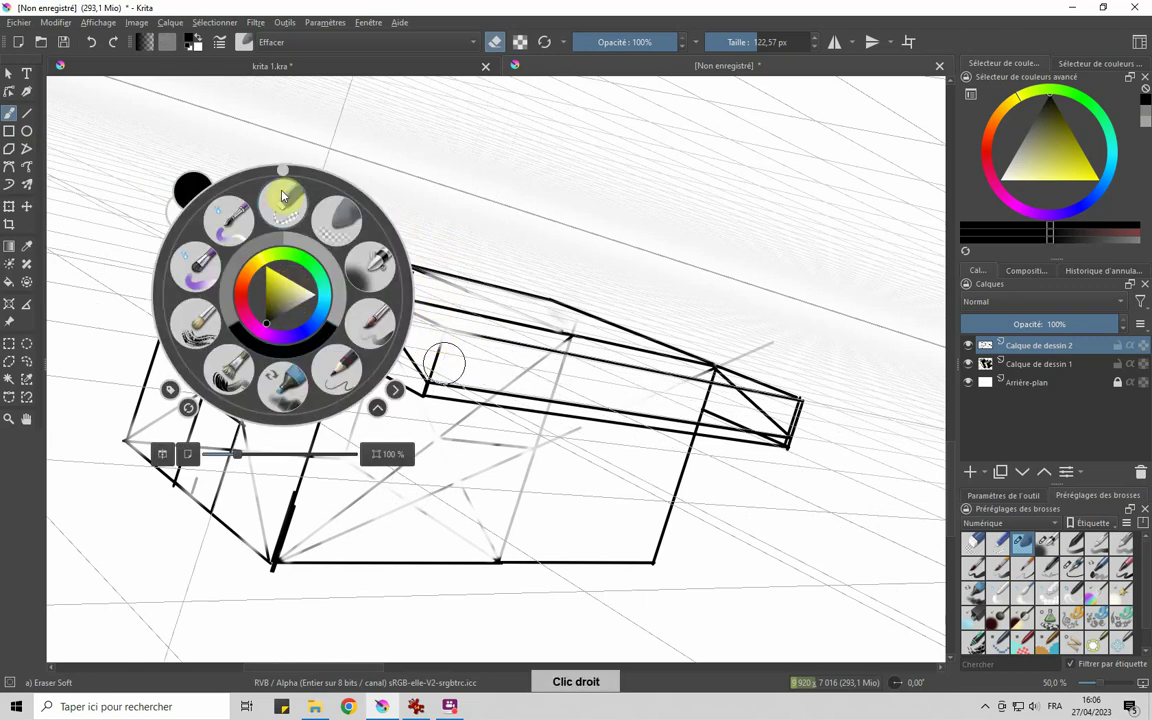
{"action": "right_click", "coordinate": [358, 199]}
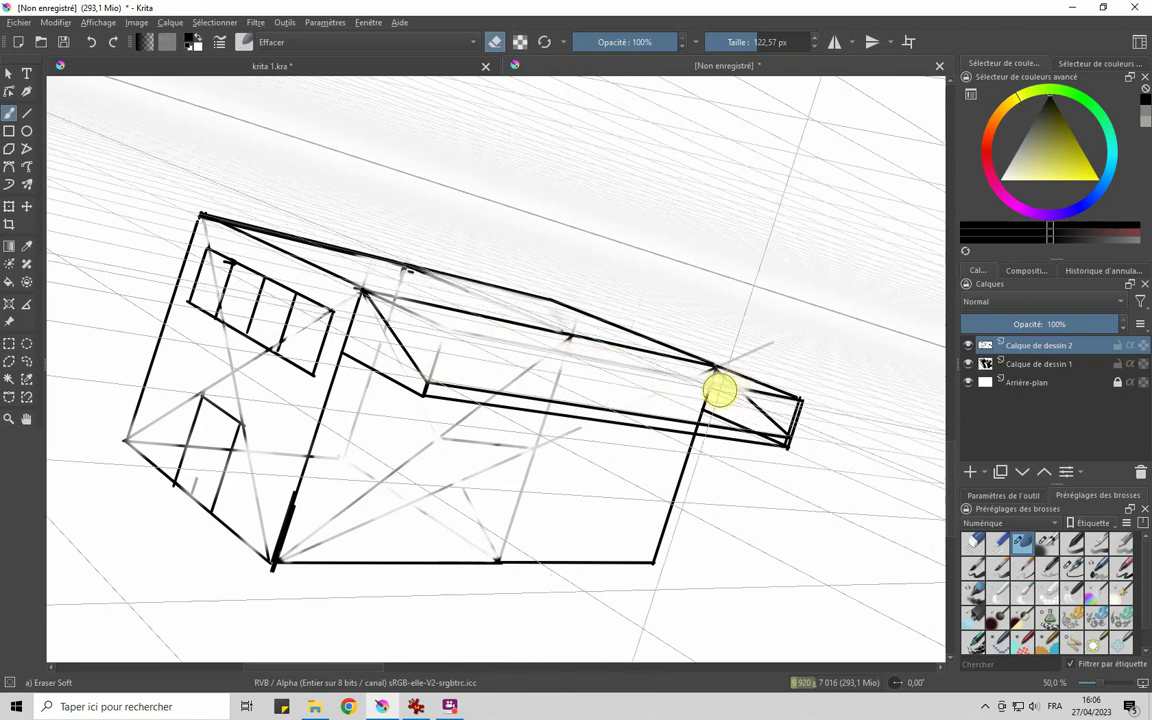
{"action": "mouse_move", "coordinate": [719, 391]}
{"action": "left_mouse_down"}
{"action": "mouse_move", "coordinate": [800, 399]}
{"action": "mouse_move", "coordinate": [771, 404]}
{"action": "mouse_move", "coordinate": [732, 360]}
{"action": "mouse_move", "coordinate": [791, 424]}
{"action": "mouse_move", "coordinate": [760, 406]}
{"action": "mouse_move", "coordinate": [759, 424]}
{"action": "mouse_move", "coordinate": [712, 412]}
{"action": "mouse_move", "coordinate": [784, 455]}
{"action": "left_mouse_up"}
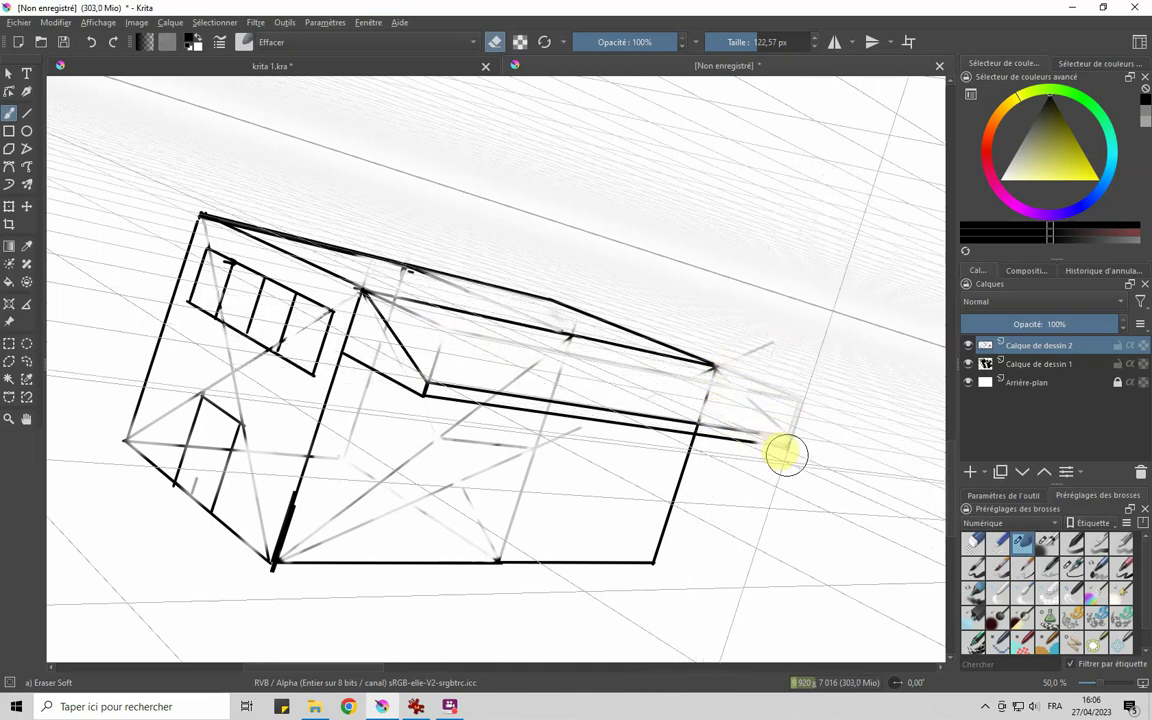
{"action": "mouse_move", "coordinate": [416, 396]}
{"action": "left_mouse_down"}
{"action": "mouse_move", "coordinate": [398, 334]}
{"action": "mouse_move", "coordinate": [565, 372]}
{"action": "mouse_move", "coordinate": [429, 268]}
{"action": "mouse_move", "coordinate": [406, 267]}
{"action": "mouse_move", "coordinate": [494, 301]}
{"action": "mouse_move", "coordinate": [433, 380]}
{"action": "mouse_move", "coordinate": [481, 452]}
{"action": "mouse_move", "coordinate": [481, 527]}
{"action": "mouse_move", "coordinate": [368, 506]}
{"action": "mouse_move", "coordinate": [275, 513]}
{"action": "mouse_move", "coordinate": [290, 514]}
{"action": "mouse_move", "coordinate": [270, 560]}
{"action": "mouse_move", "coordinate": [296, 604]}
{"action": "mouse_move", "coordinate": [296, 563]}
{"action": "left_mouse_up"}
{"action": "left_click", "coordinate": [1071, 542]}
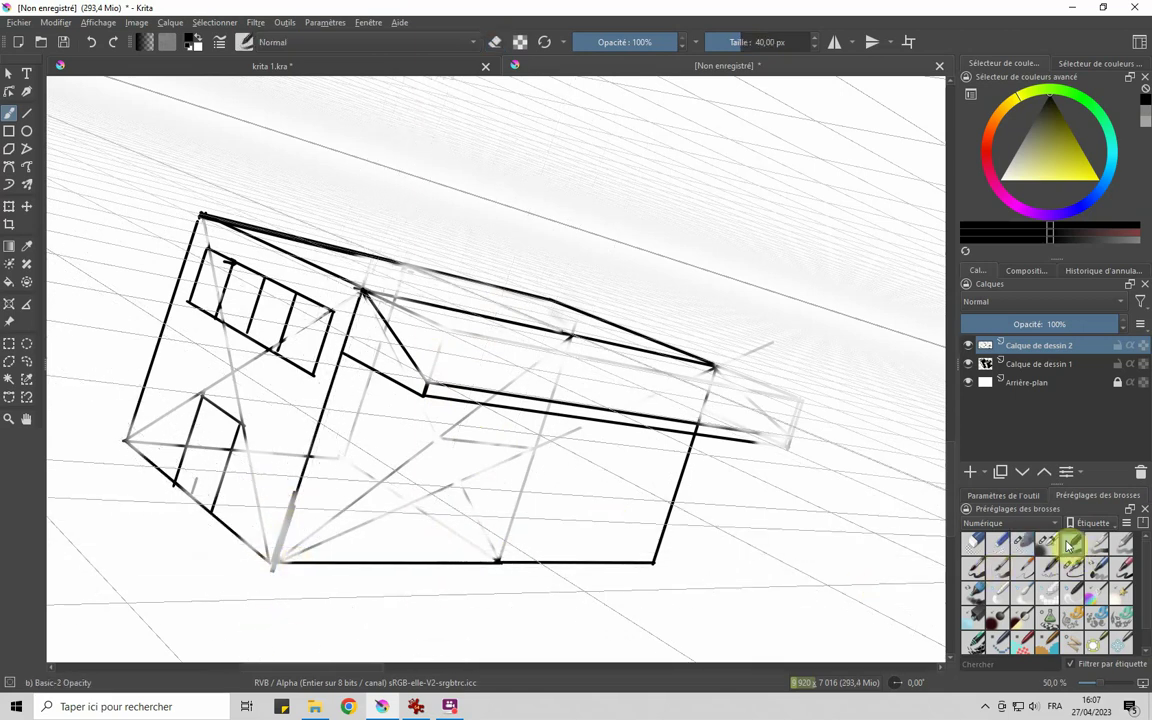
{"action": "left_click_drag", "start_coordinate": [747, 543], "coordinate": [770, 478]}
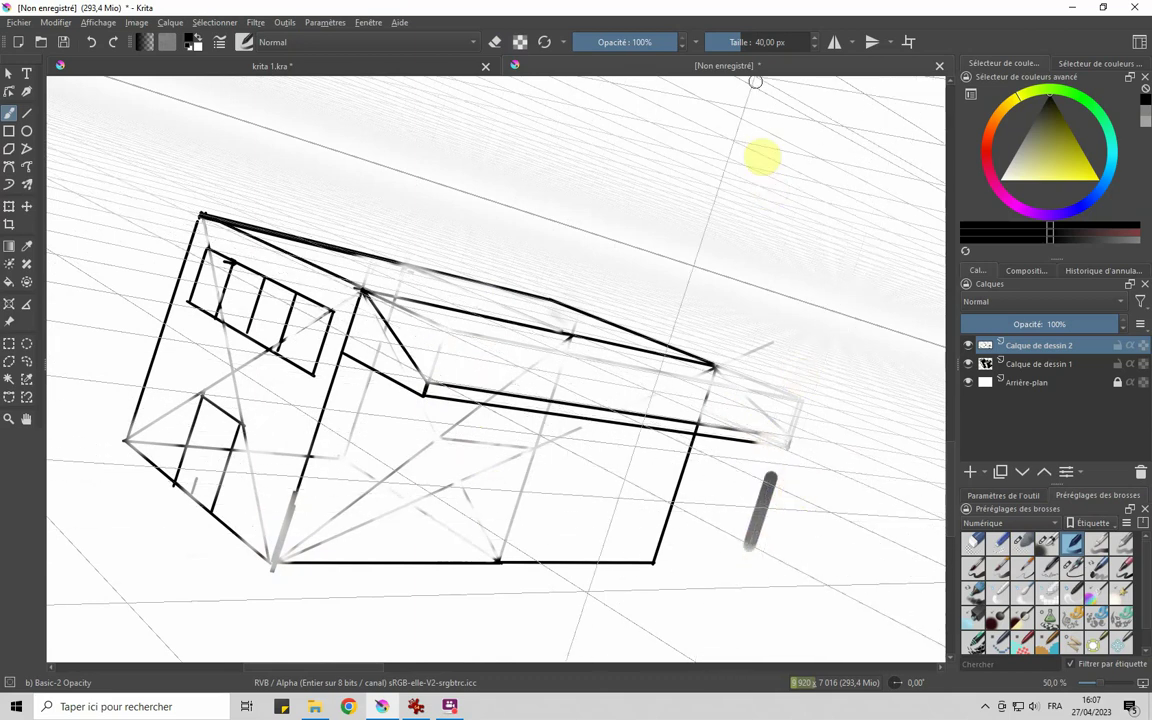
{"action": "key", "text": "ctrl+z"}
{"action": "left_click", "coordinate": [718, 42]}
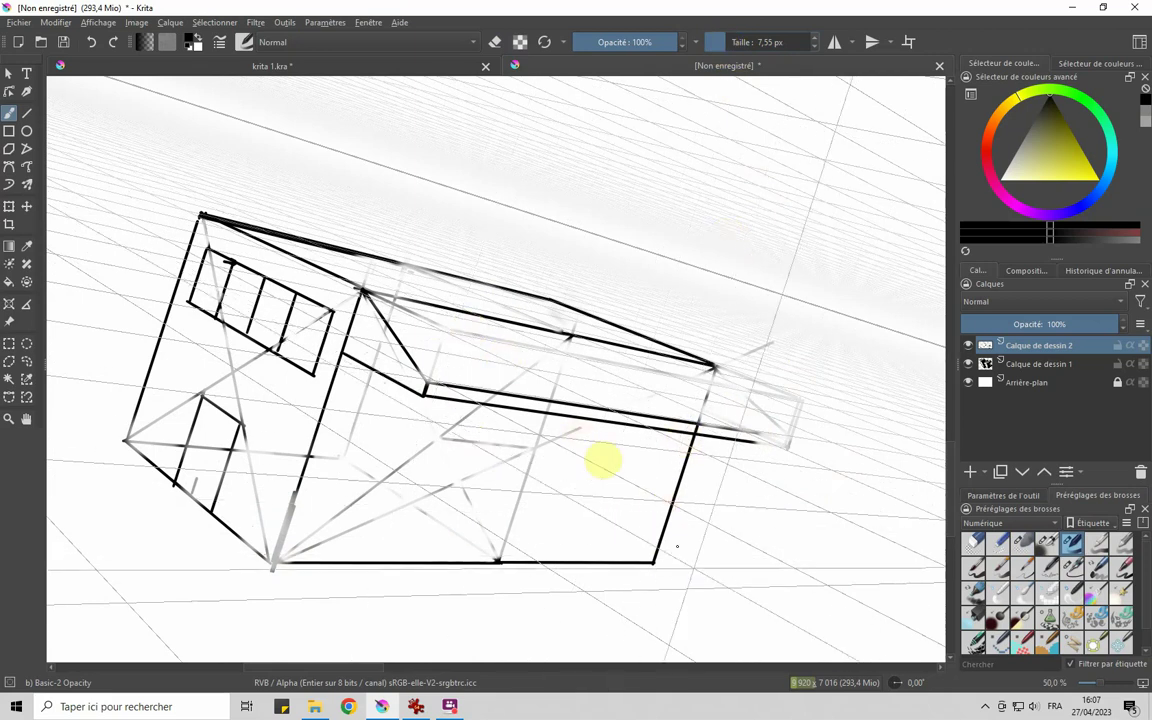
{"action": "left_click_drag", "start_coordinate": [713, 523], "coordinate": [696, 582]}
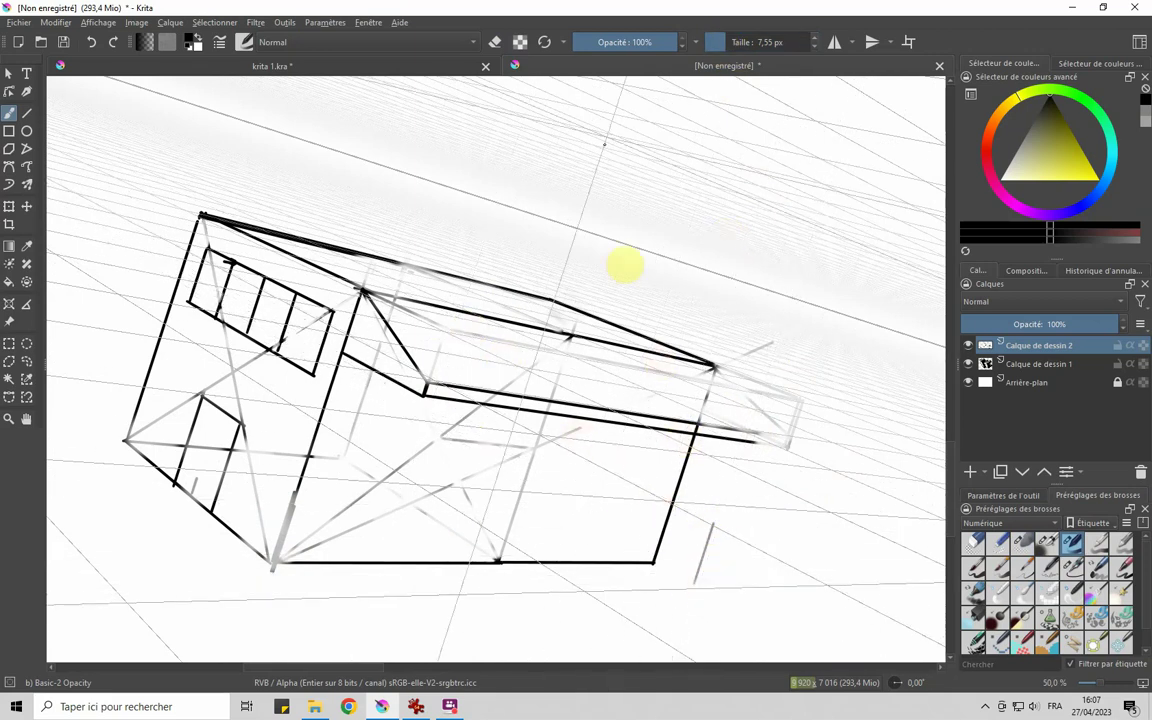
{"action": "left_click_drag", "start_coordinate": [704, 503], "coordinate": [686, 568]}
{"action": "key", "text": "ctrl+z"}
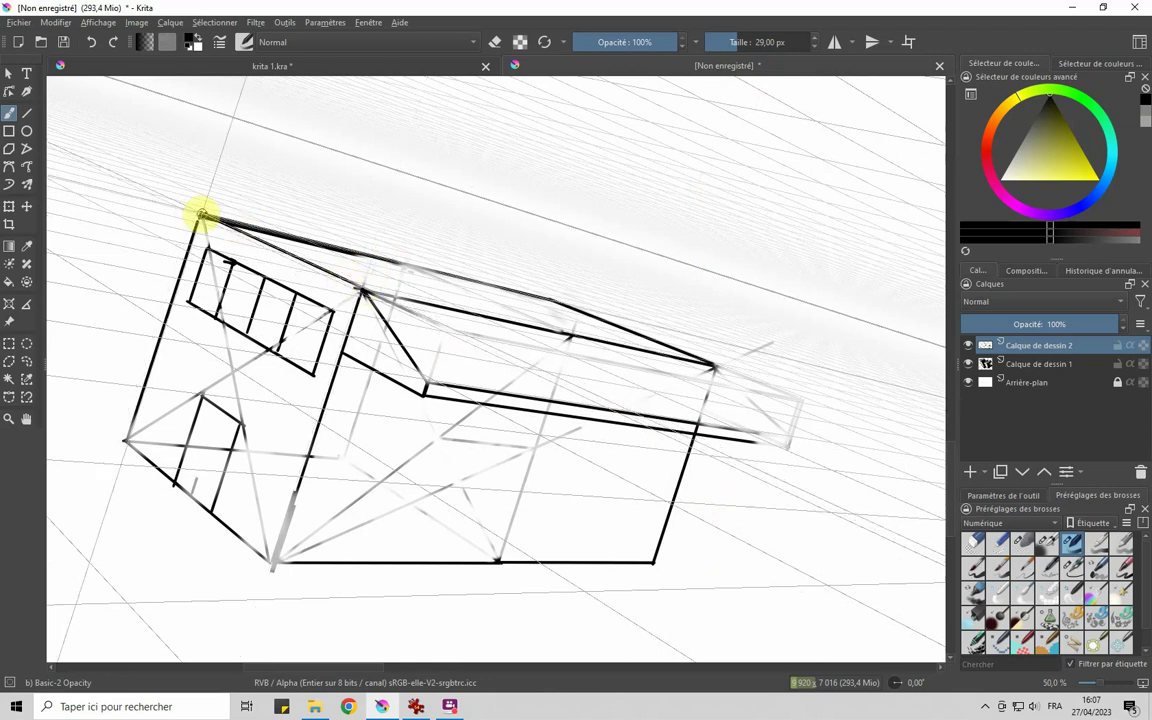
Thicken the roof edge and ink the windowed wall's under-roof, bottom and left edges.
{"action": "mouse_move", "coordinate": [211, 224]}
{"action": "left_mouse_down"}
{"action": "mouse_move", "coordinate": [341, 291]}
{"action": "mouse_move", "coordinate": [366, 290]}
{"action": "left_mouse_up"}
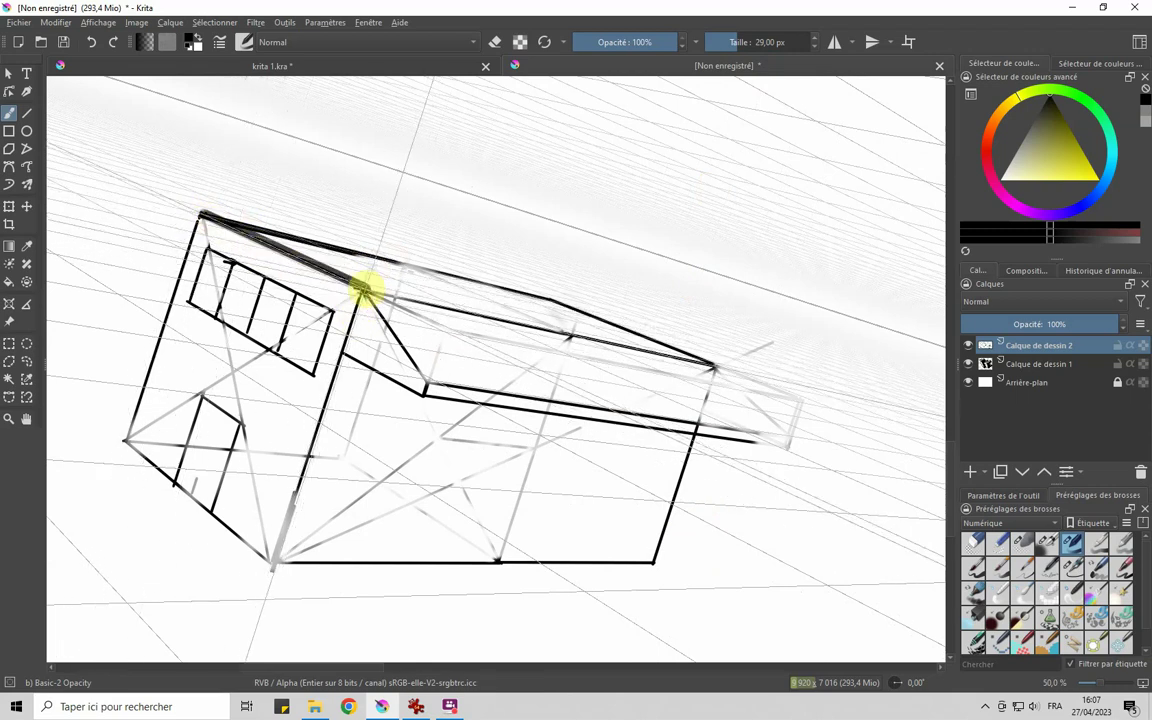
{"action": "left_click", "coordinate": [26, 113]}
{"action": "mouse_move", "coordinate": [201, 214]}
{"action": "left_mouse_down"}
{"action": "mouse_move", "coordinate": [367, 295]}
{"action": "mouse_move", "coordinate": [426, 384]}
{"action": "left_mouse_up"}
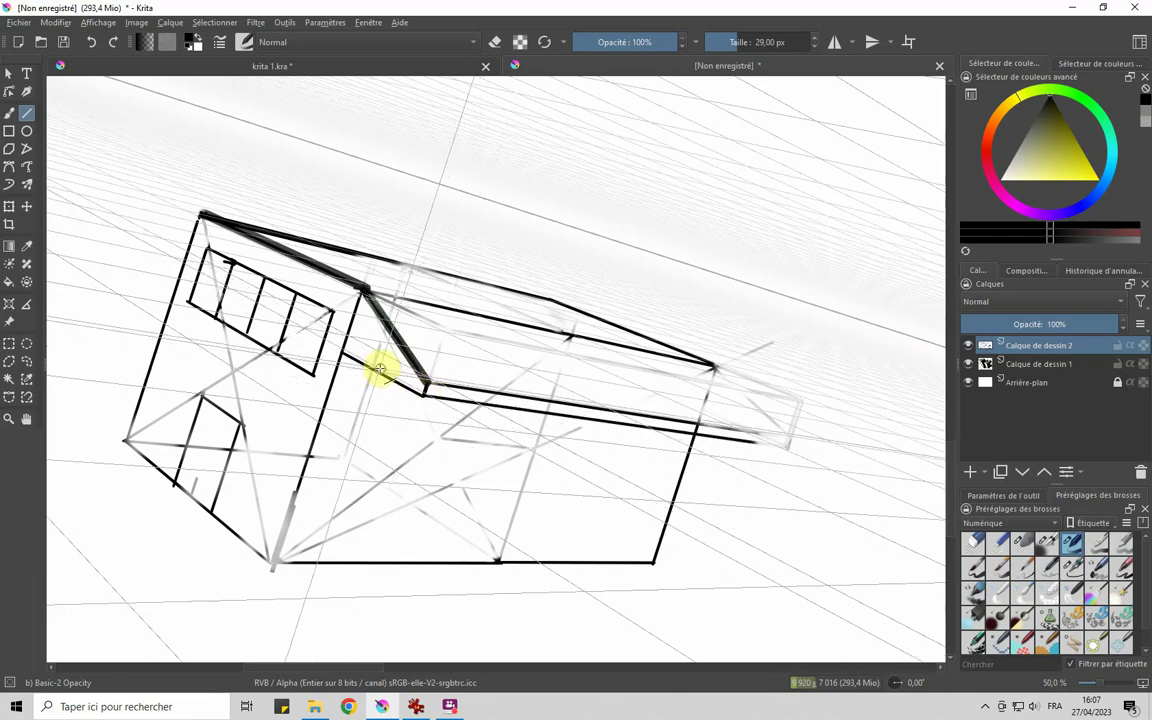
{"action": "left_click", "coordinate": [9, 113]}
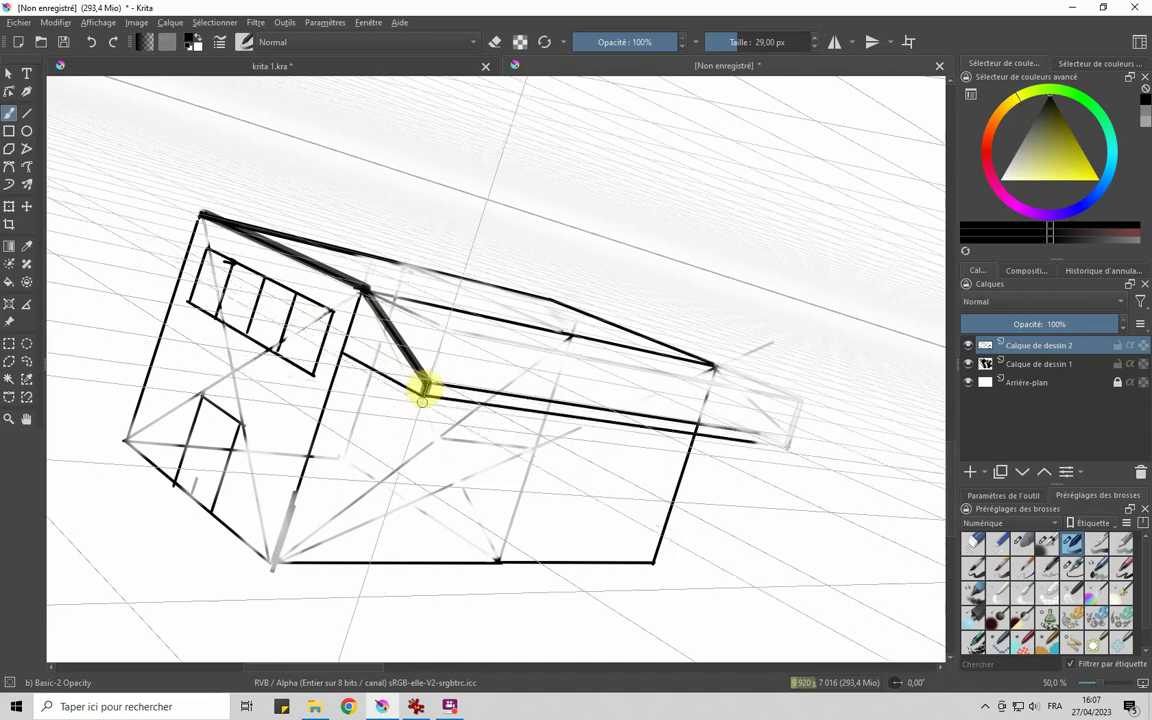
{"action": "key", "text": "ctrl+z"}
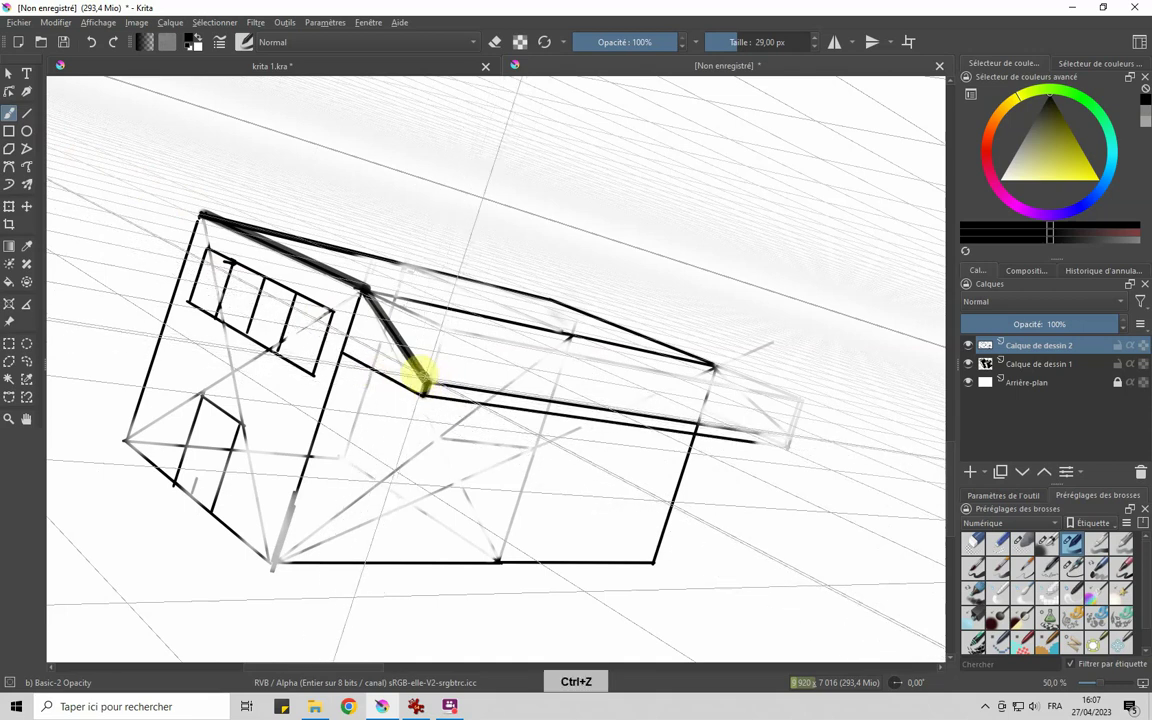
{"action": "mouse_move", "coordinate": [424, 392]}
{"action": "left_mouse_down"}
{"action": "mouse_move", "coordinate": [386, 374]}
{"action": "mouse_move", "coordinate": [294, 505]}
{"action": "mouse_move", "coordinate": [275, 558]}
{"action": "left_mouse_up"}
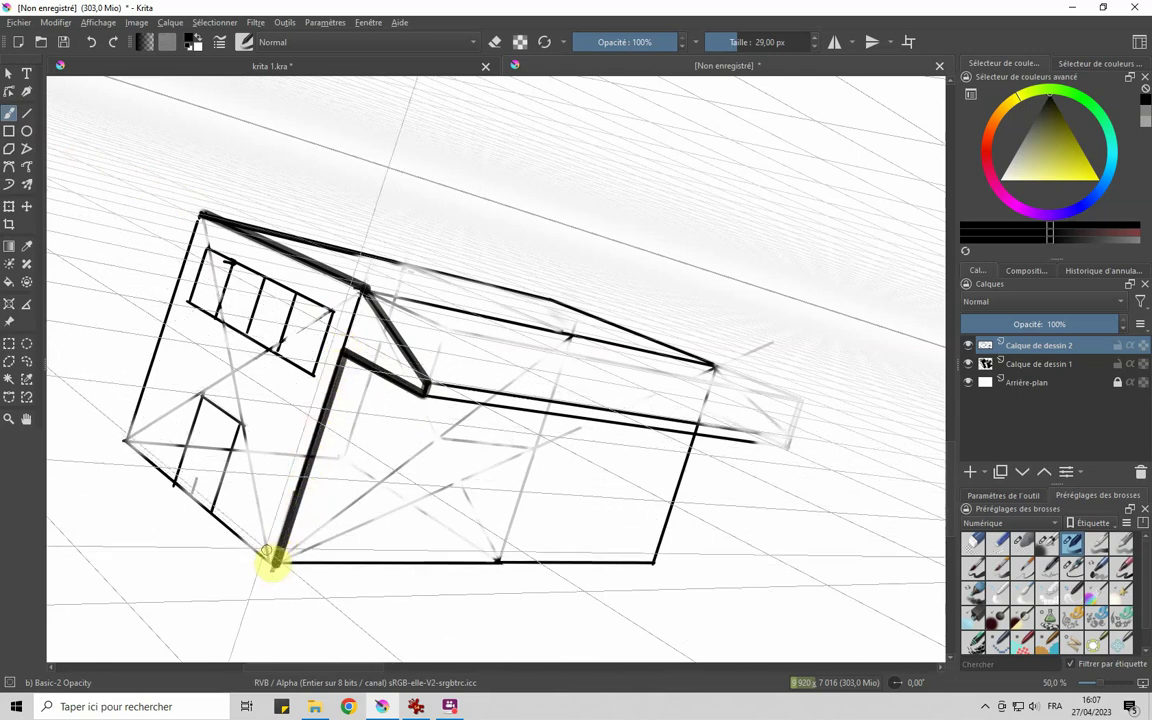
{"action": "left_click_drag", "start_coordinate": [125, 440], "coordinate": [275, 565]}
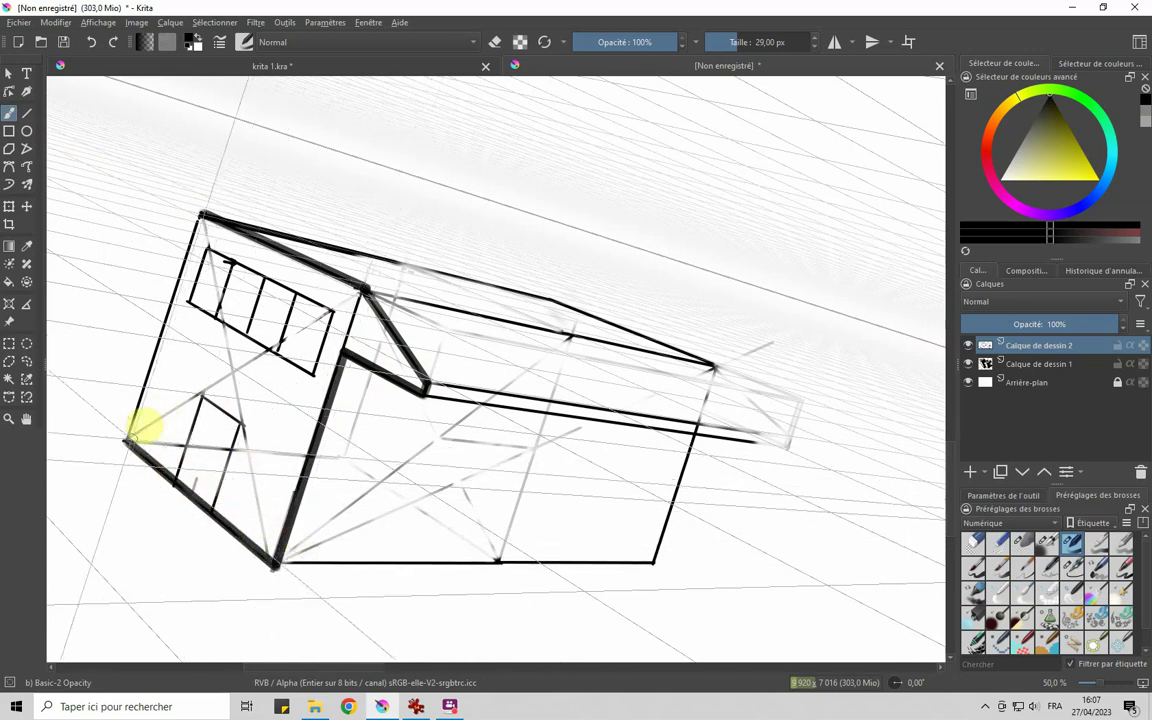
{"action": "left_click_drag", "start_coordinate": [130, 432], "coordinate": [201, 214]}
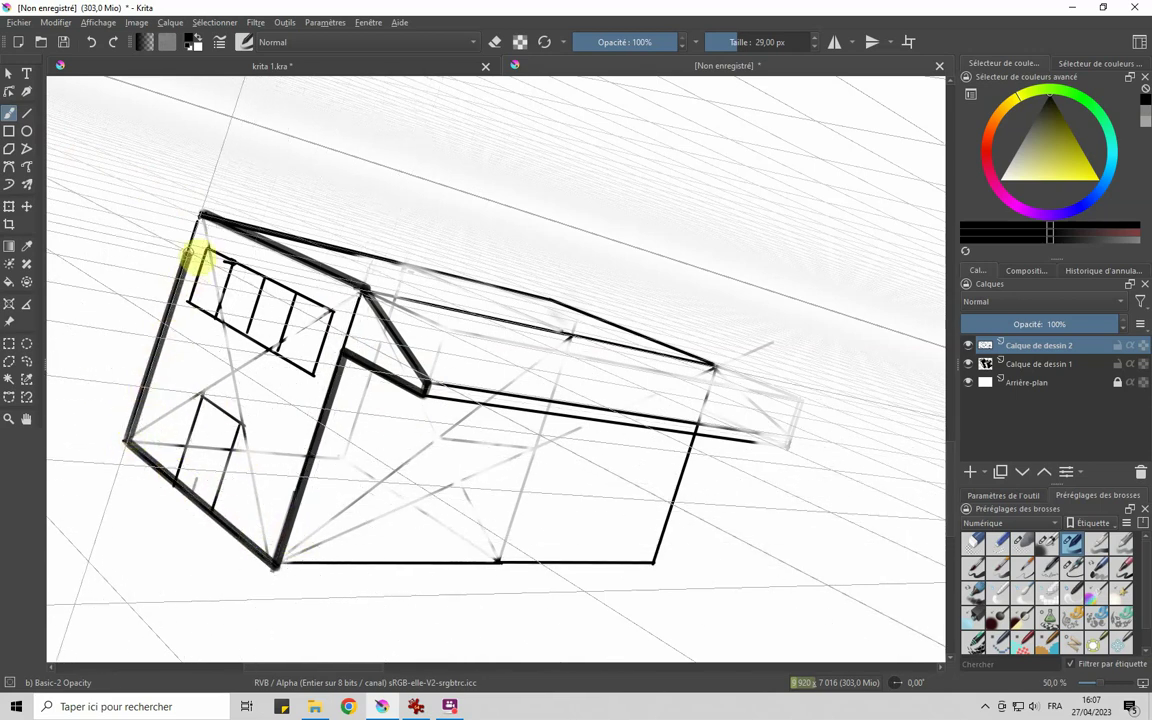
Outline the upper window's left, top and right sides in bold black.
{"action": "mouse_move", "coordinate": [206, 248]}
{"action": "left_mouse_down"}
{"action": "mouse_move", "coordinate": [196, 303]}
{"action": "mouse_move", "coordinate": [305, 340]}
{"action": "left_mouse_up"}
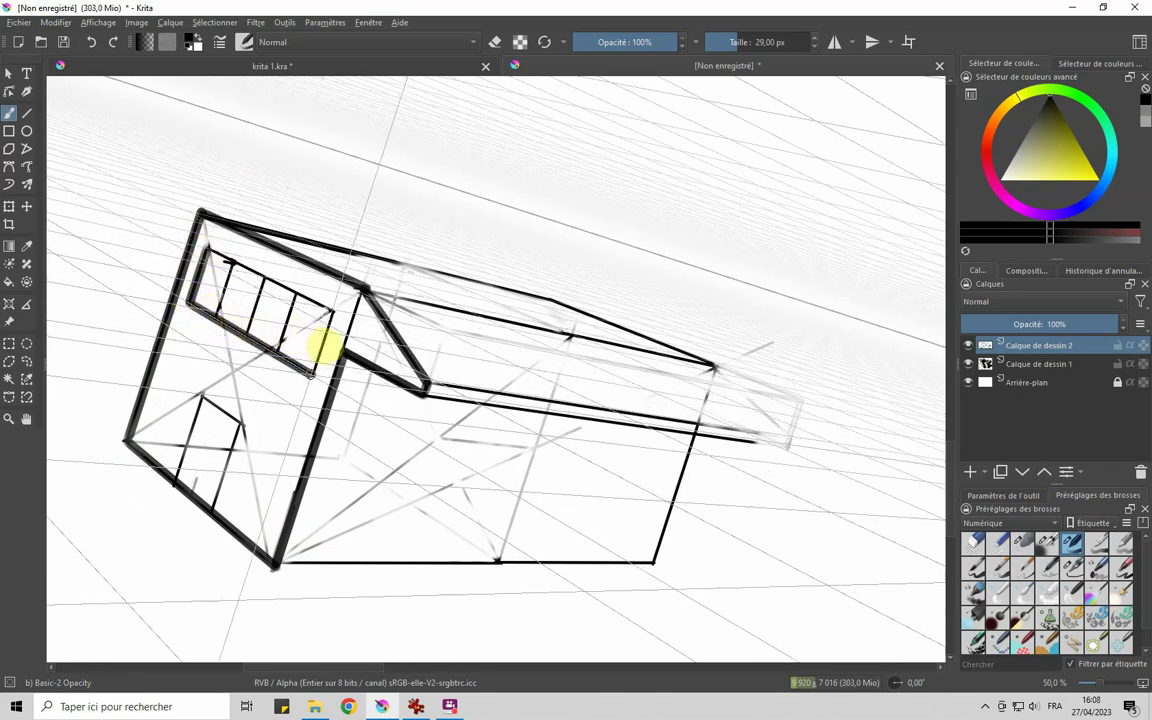
{"action": "left_click_drag", "start_coordinate": [206, 249], "coordinate": [291, 270]}
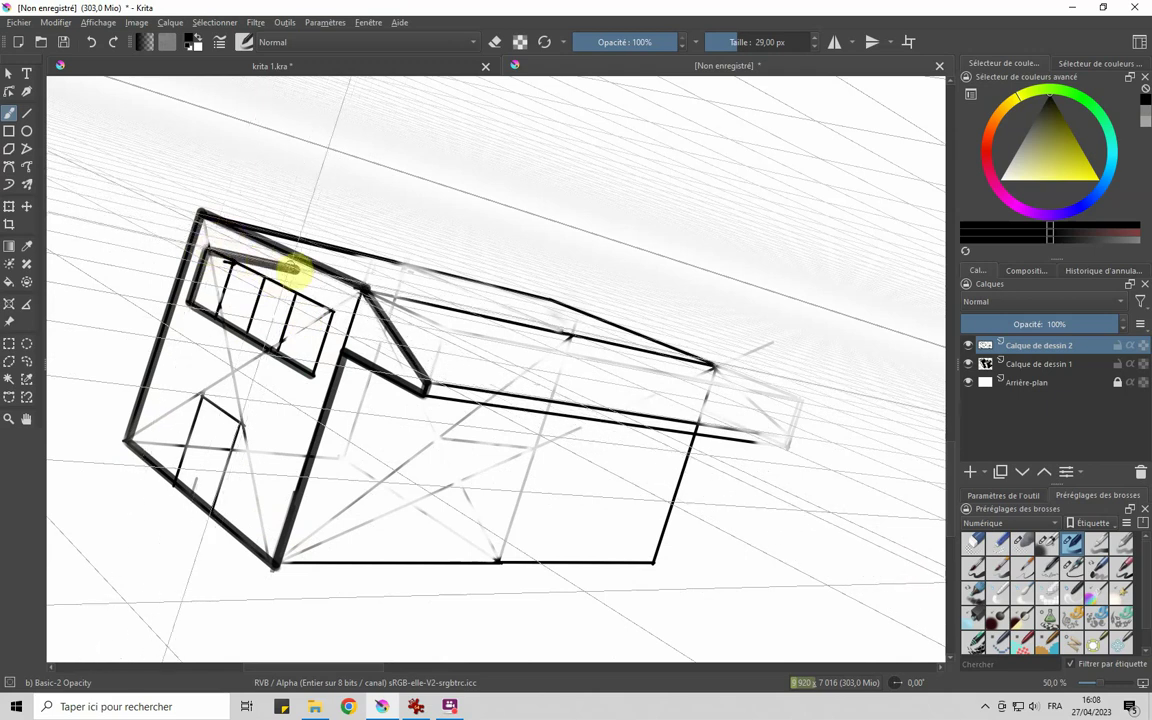
{"action": "key", "text": "ctrl+z"}
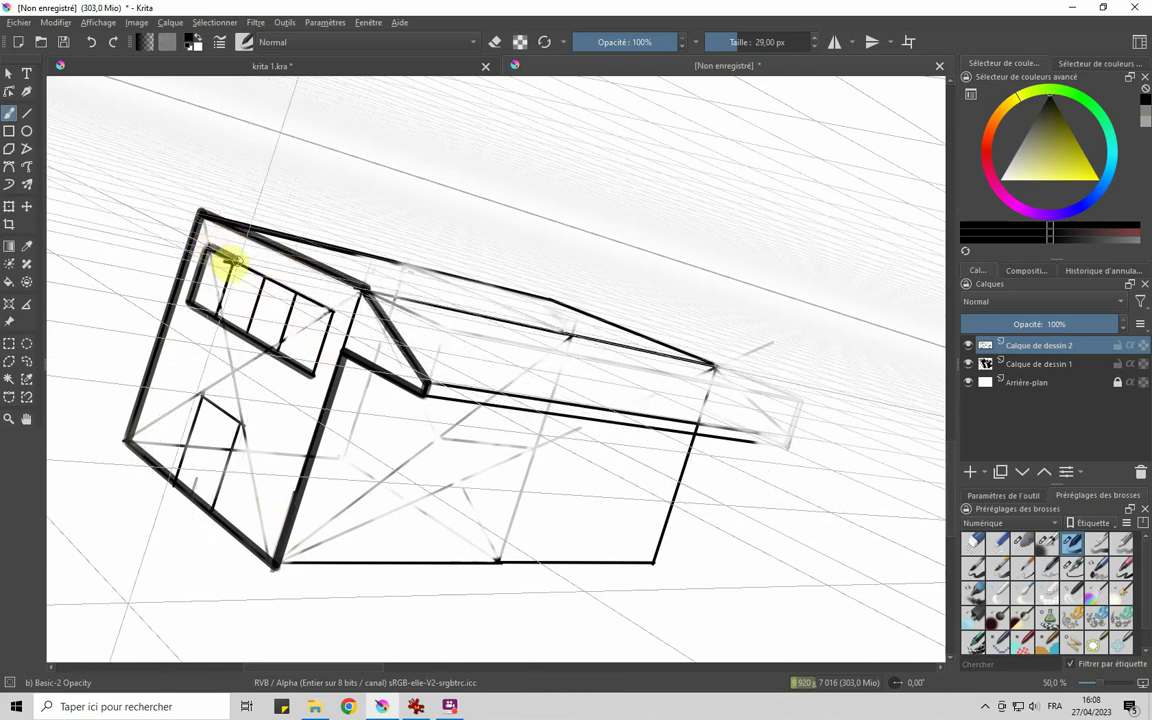
{"action": "left_click_drag", "start_coordinate": [314, 372], "coordinate": [328, 318]}
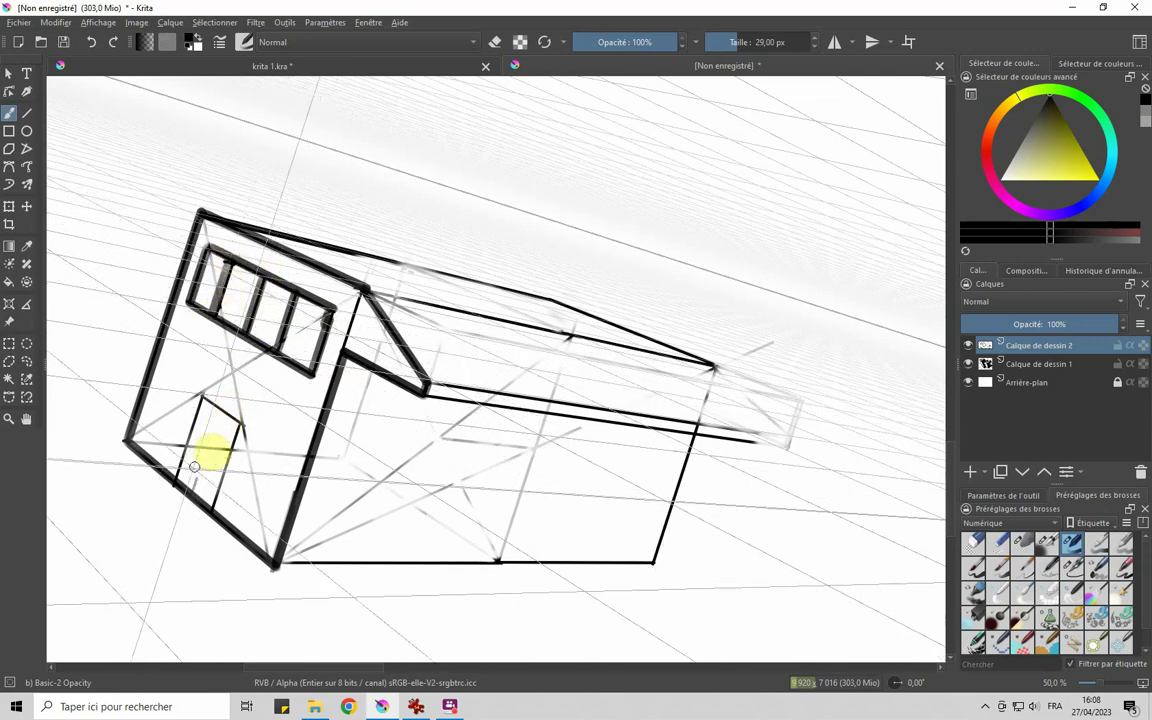
Outline the door's left and right edges in bold ink.
{"action": "left_click_drag", "start_coordinate": [175, 478], "coordinate": [196, 402]}
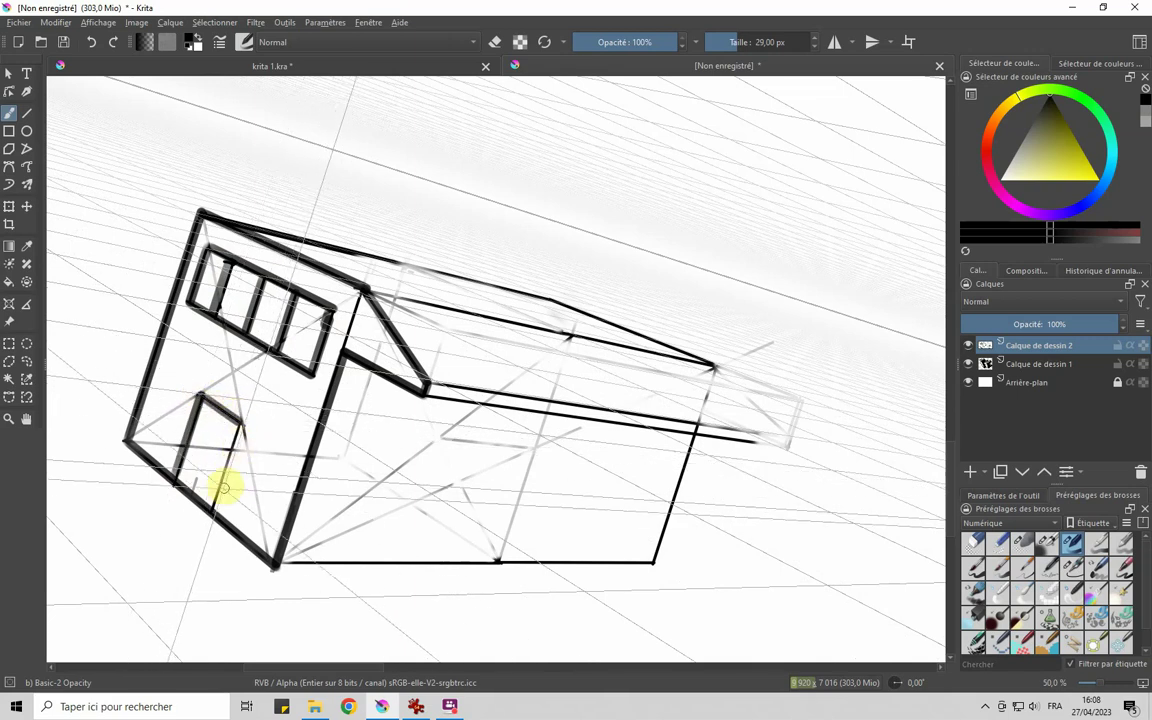
{"action": "left_click_drag", "start_coordinate": [211, 506], "coordinate": [228, 418]}
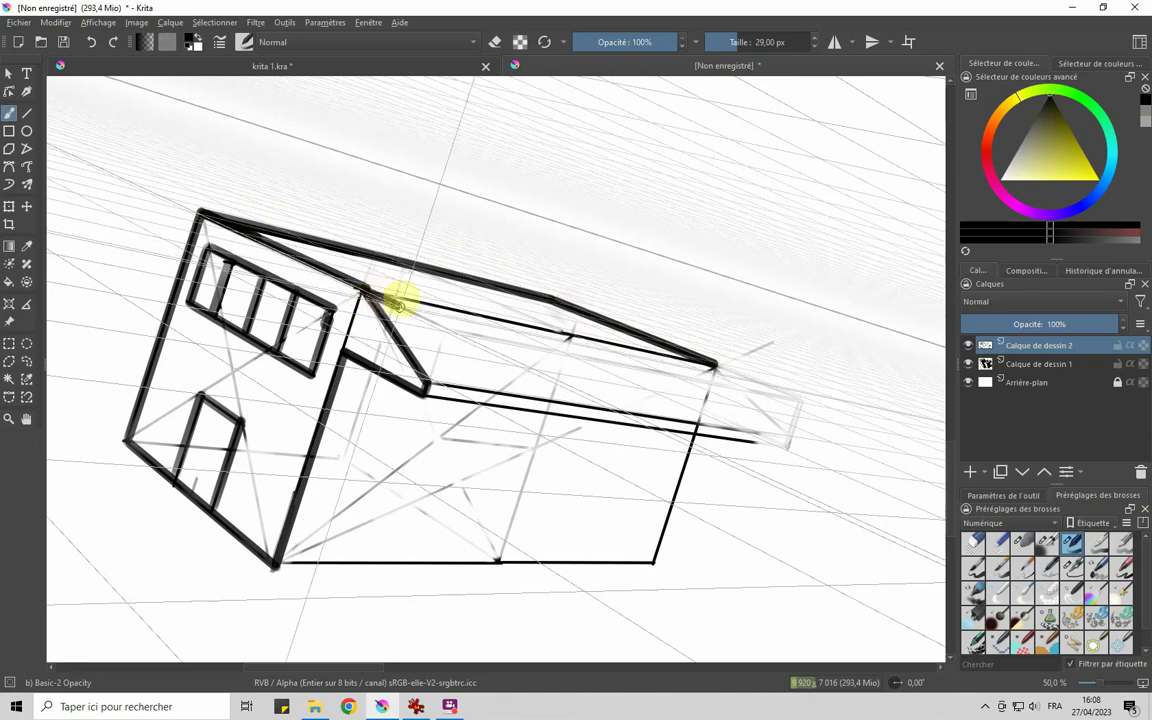
{"action": "key", "text": "ctrl+z"}
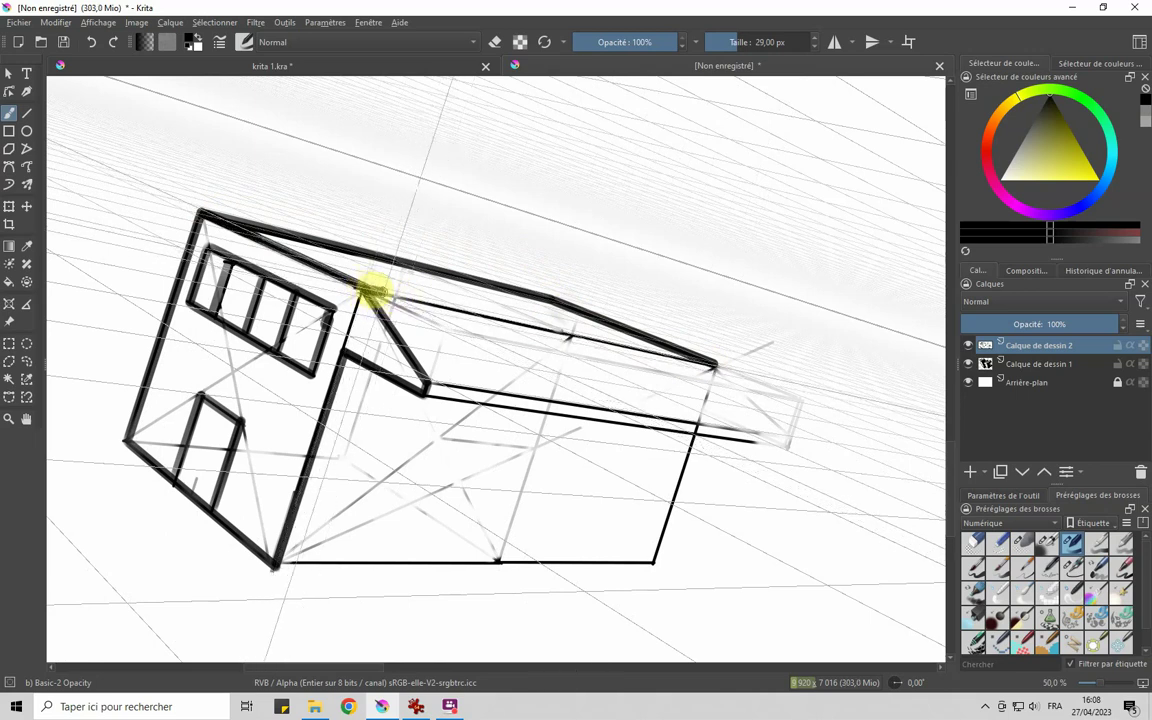
Ink the roof's far and lower front edges and close its right end with a straight line.
{"action": "left_click_drag", "start_coordinate": [580, 336], "coordinate": [716, 366]}
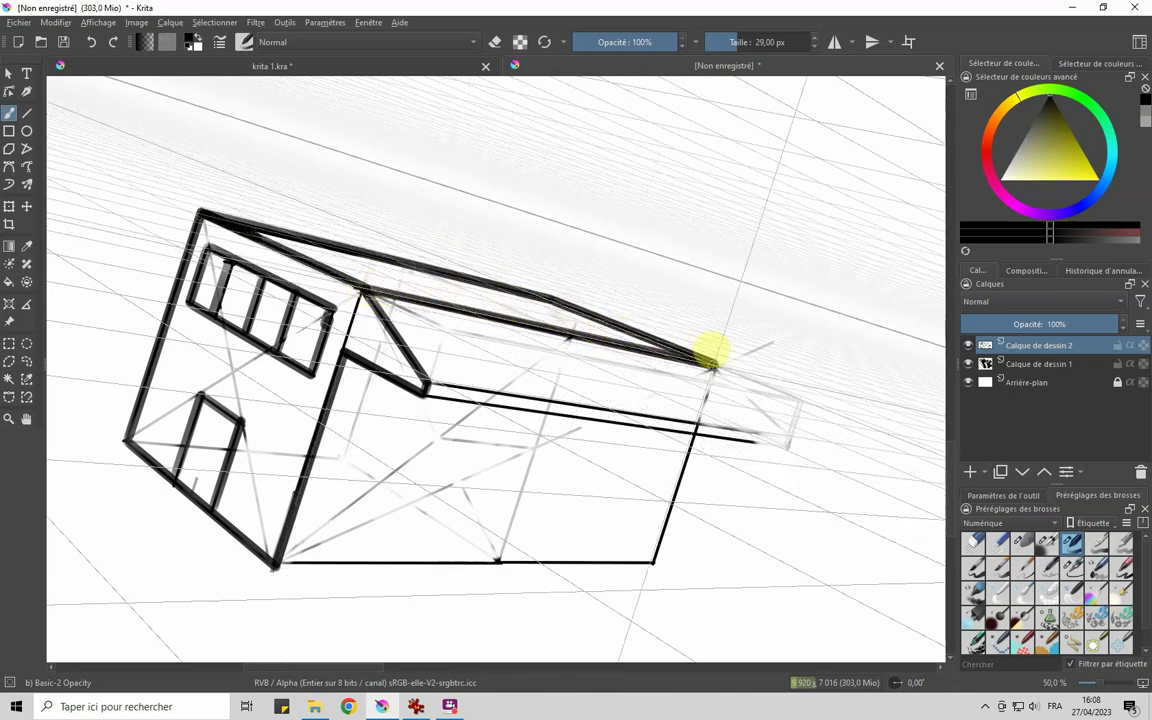
{"action": "mouse_move", "coordinate": [766, 442]}
{"action": "left_mouse_down"}
{"action": "mouse_move", "coordinate": [411, 380]}
{"action": "mouse_move", "coordinate": [514, 386]}
{"action": "left_mouse_up"}
{"action": "key", "text": "ctrl+z"}
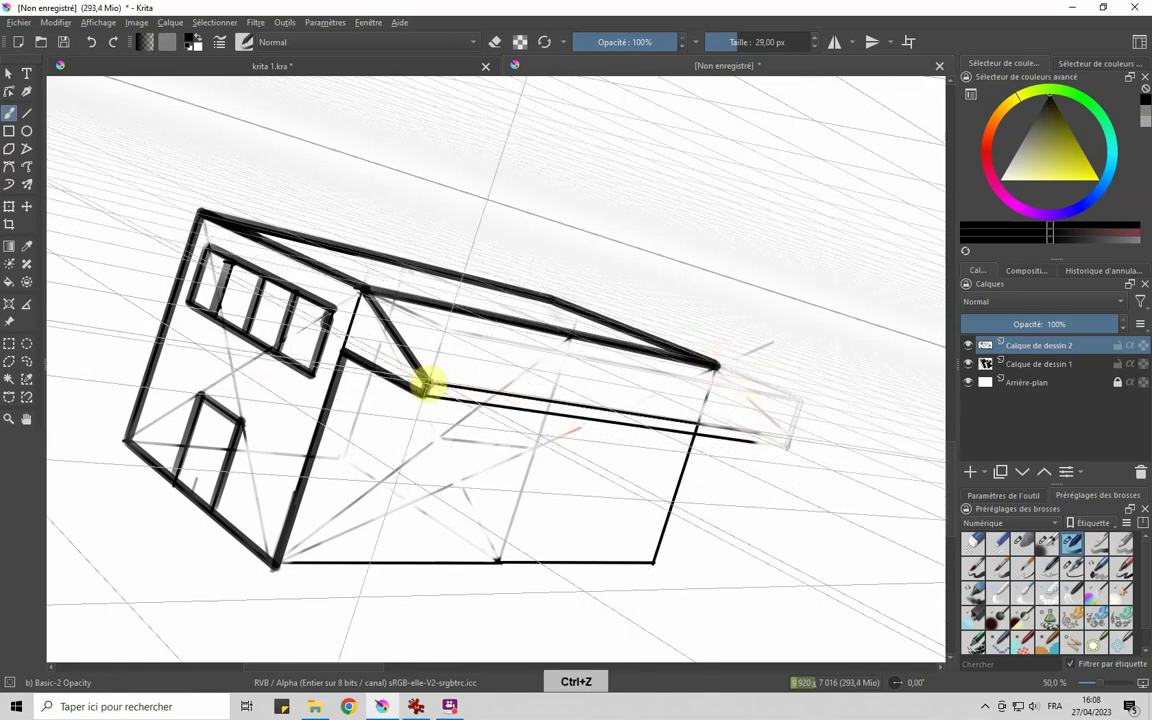
{"action": "left_click_drag", "start_coordinate": [425, 383], "coordinate": [703, 383]}
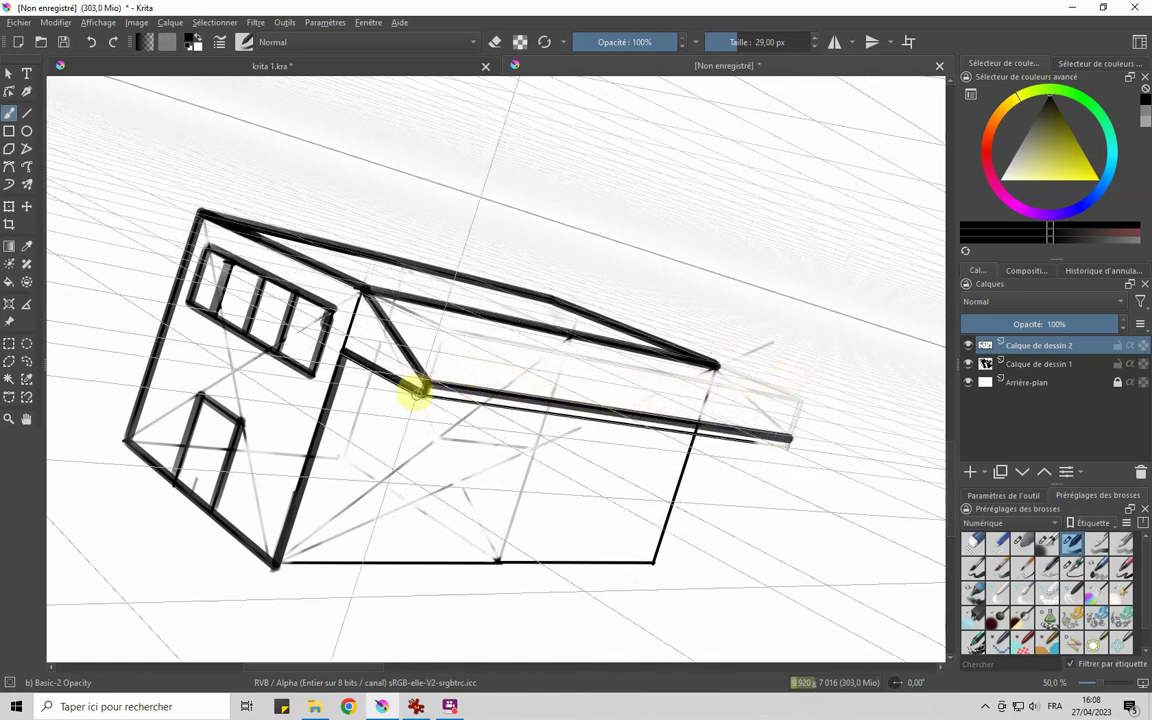
{"action": "left_click_drag", "start_coordinate": [425, 393], "coordinate": [715, 410]}
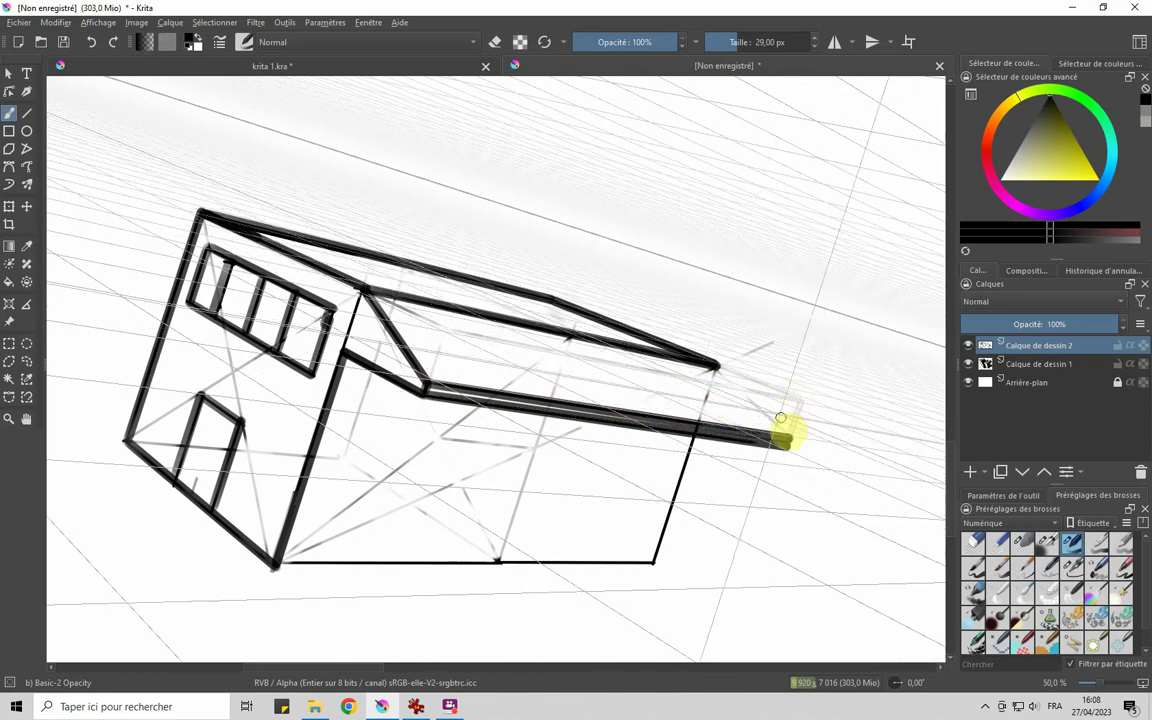
{"action": "left_click_drag", "start_coordinate": [787, 440], "coordinate": [665, 410]}
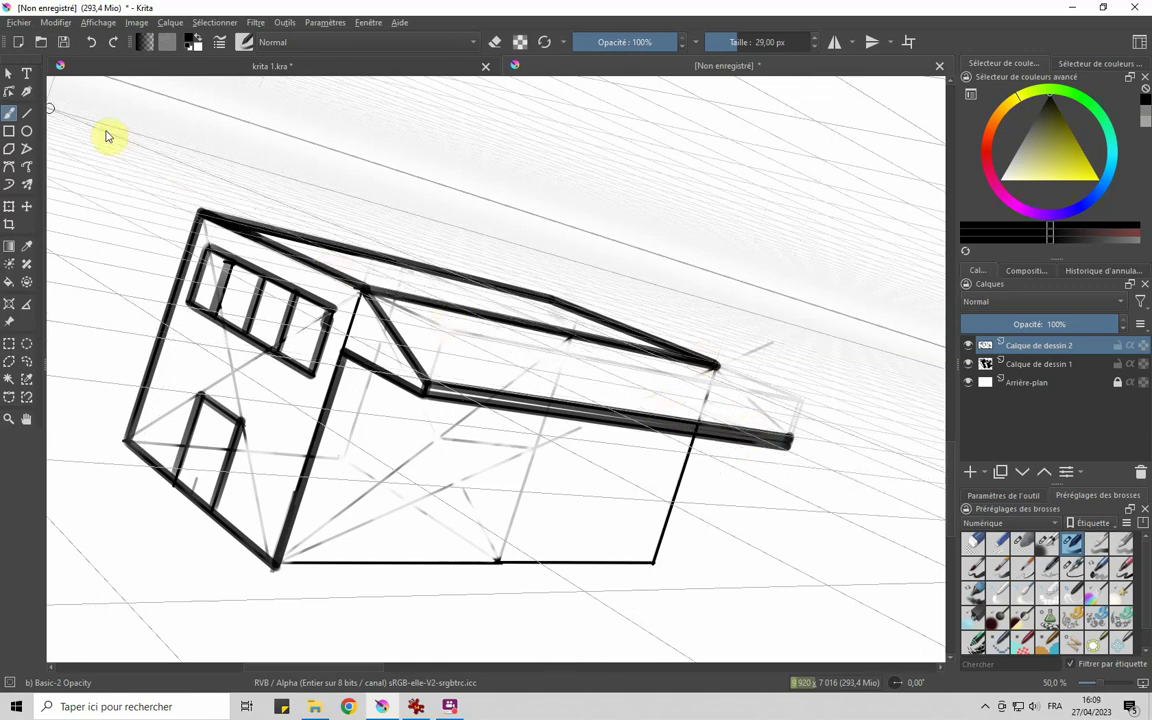
{"action": "left_click", "coordinate": [27, 117]}
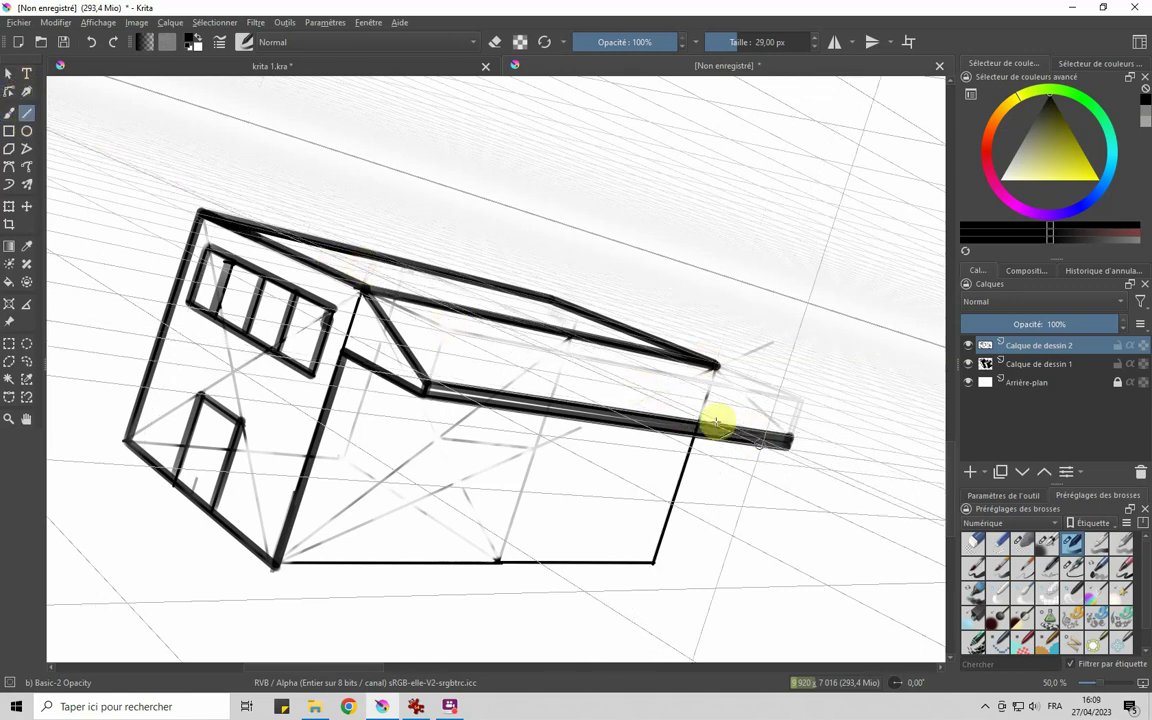
{"action": "left_click_drag", "start_coordinate": [714, 366], "coordinate": [790, 440]}
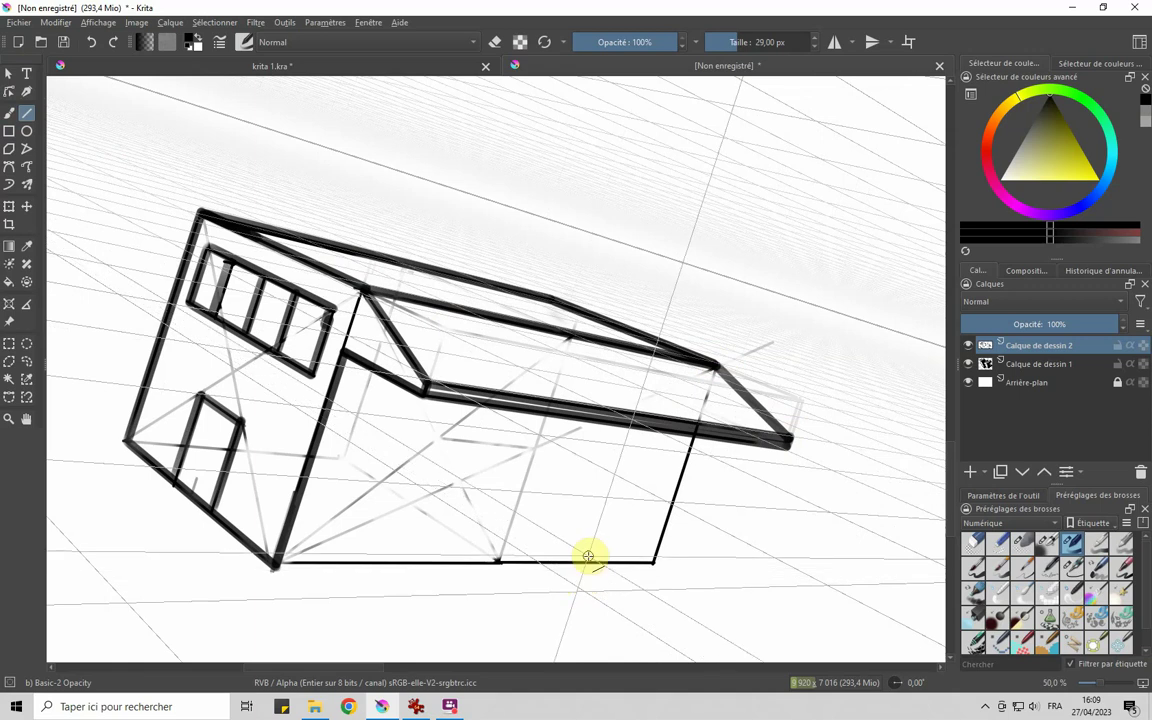
Fill the roof panel and its small leftover corner with light grey.
{"action": "scroll", "coordinate": [588, 557], "scroll_direction": "down", "scroll_amount": 3}
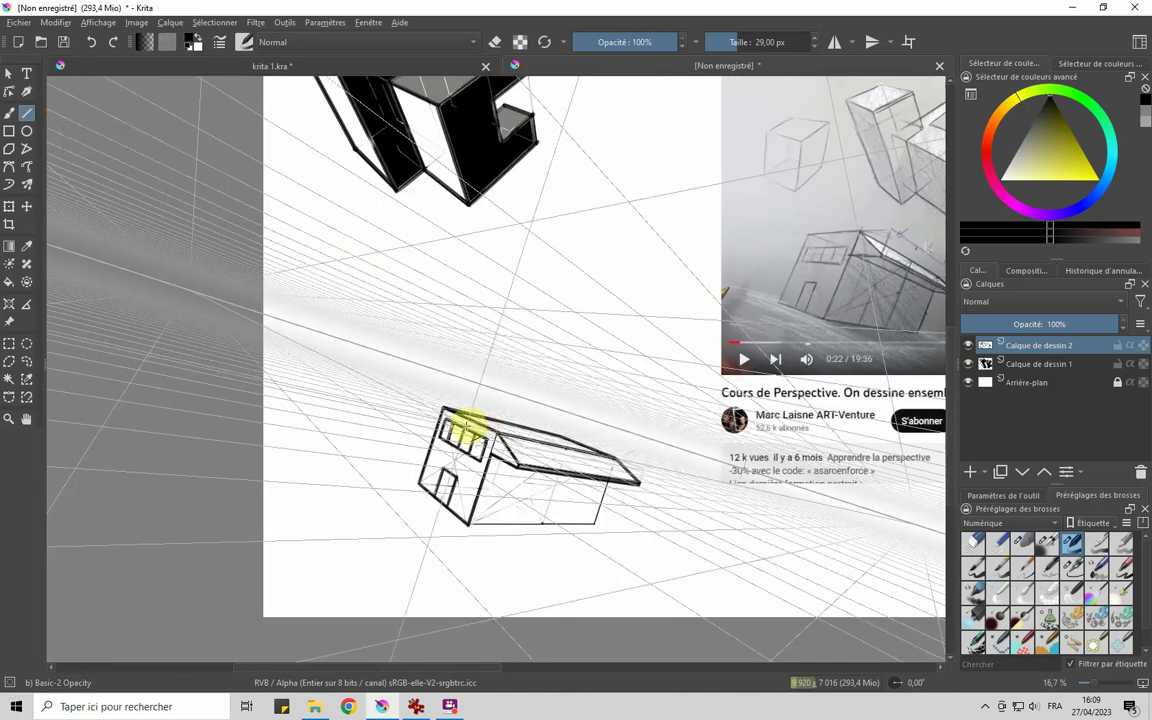
{"action": "scroll", "coordinate": [449, 430], "scroll_direction": "up", "scroll_amount": 2}
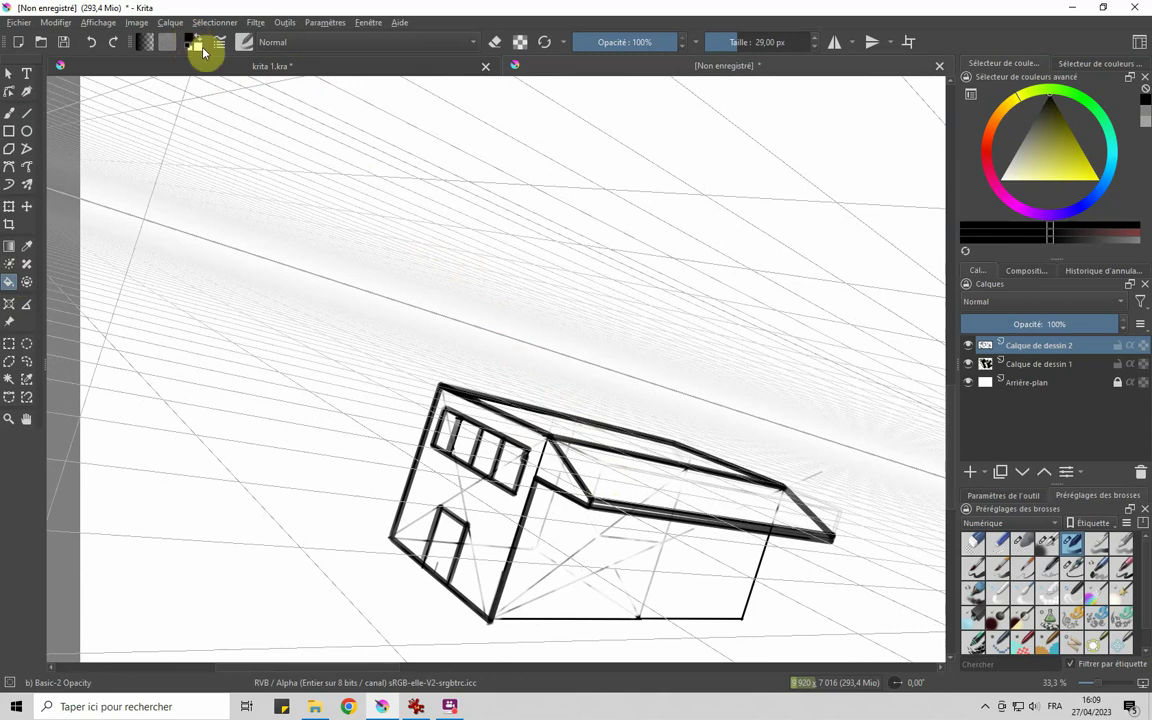
{"action": "left_click", "coordinate": [194, 43]}
{"action": "left_click_drag", "start_coordinate": [484, 213], "coordinate": [446, 289]}
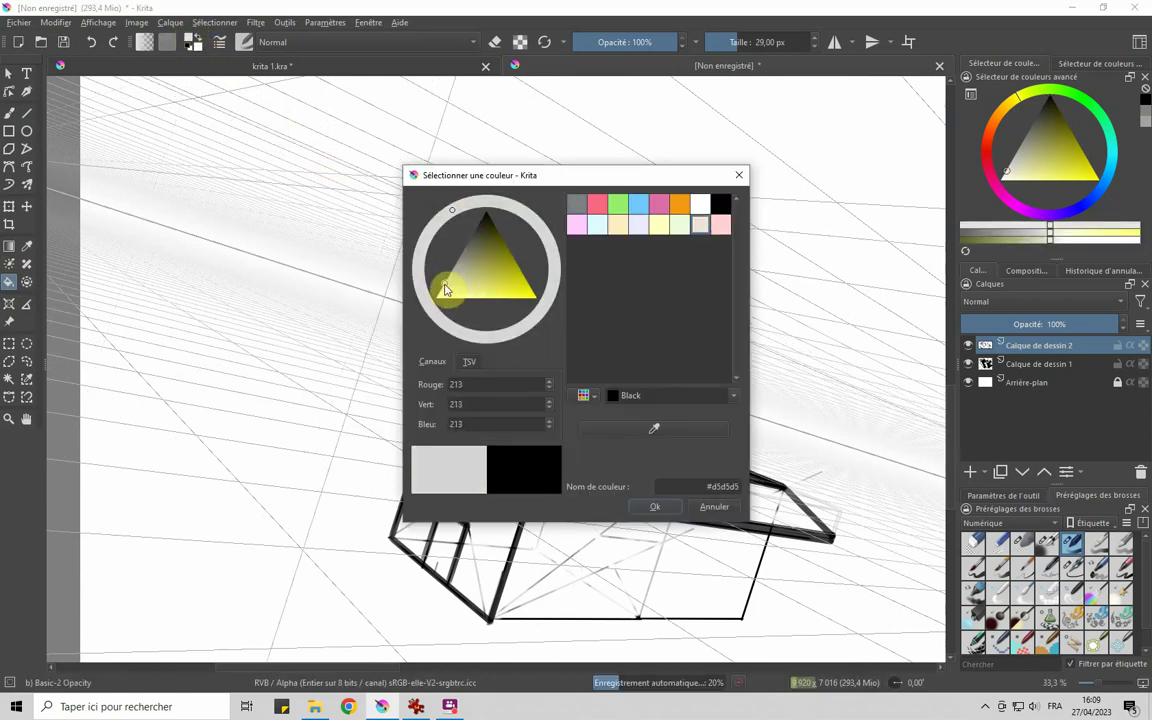
{"action": "left_click", "coordinate": [658, 507]}
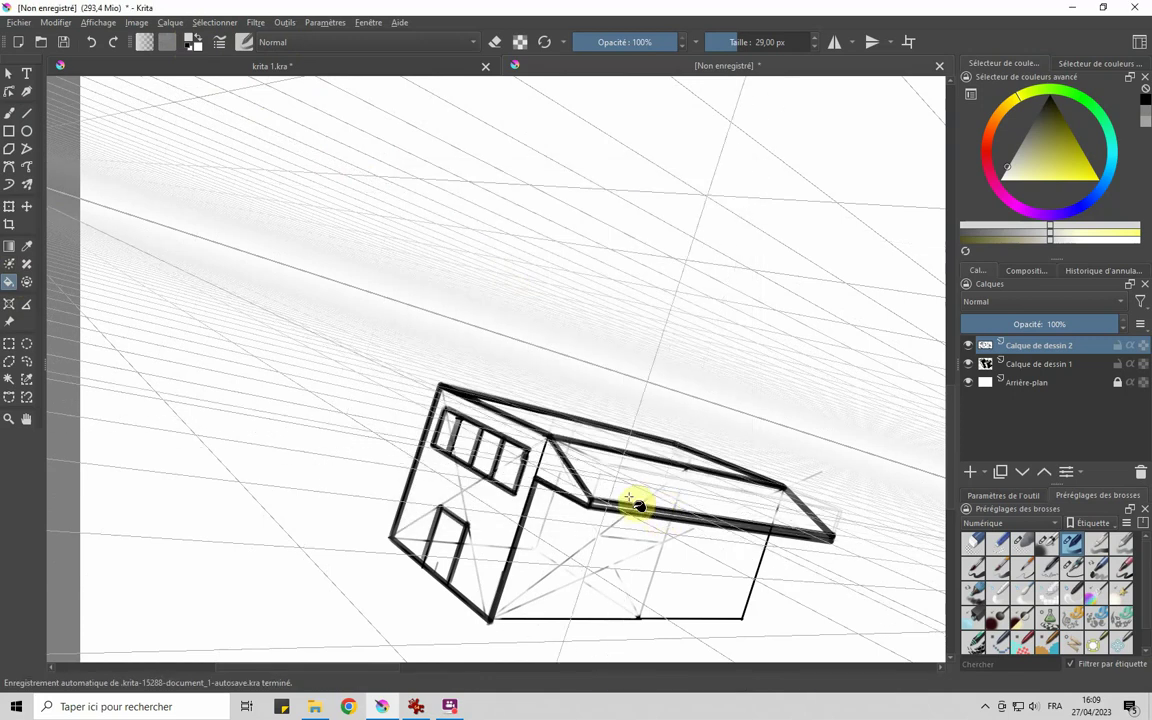
{"action": "left_click", "coordinate": [645, 496]}
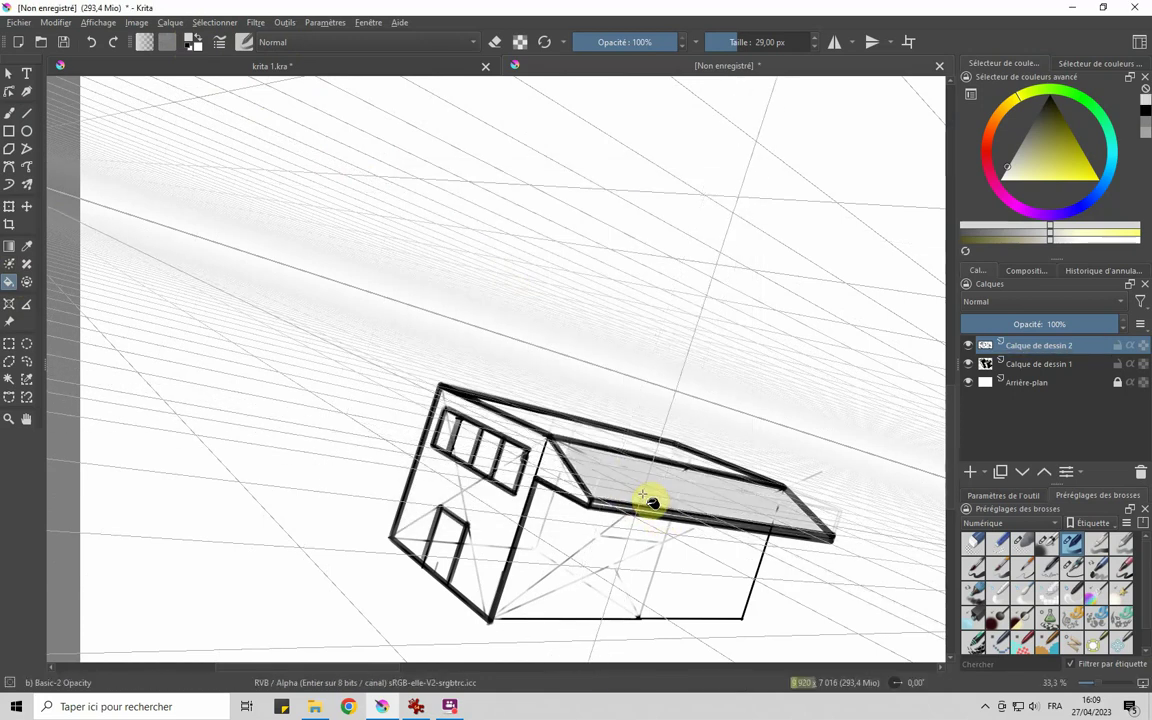
{"action": "left_click", "coordinate": [575, 457]}
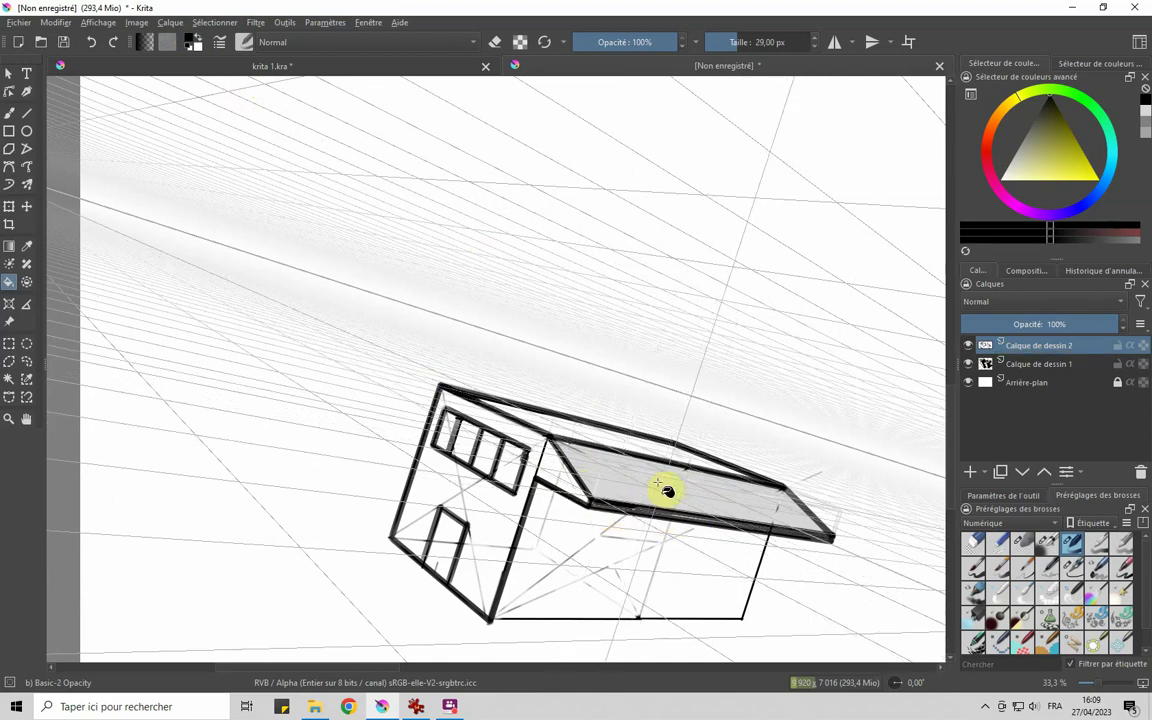
Zoom in and thicken the roof's lower front edge along its length.
{"action": "scroll", "coordinate": [674, 595], "scroll_direction": "up", "scroll_amount": 4}
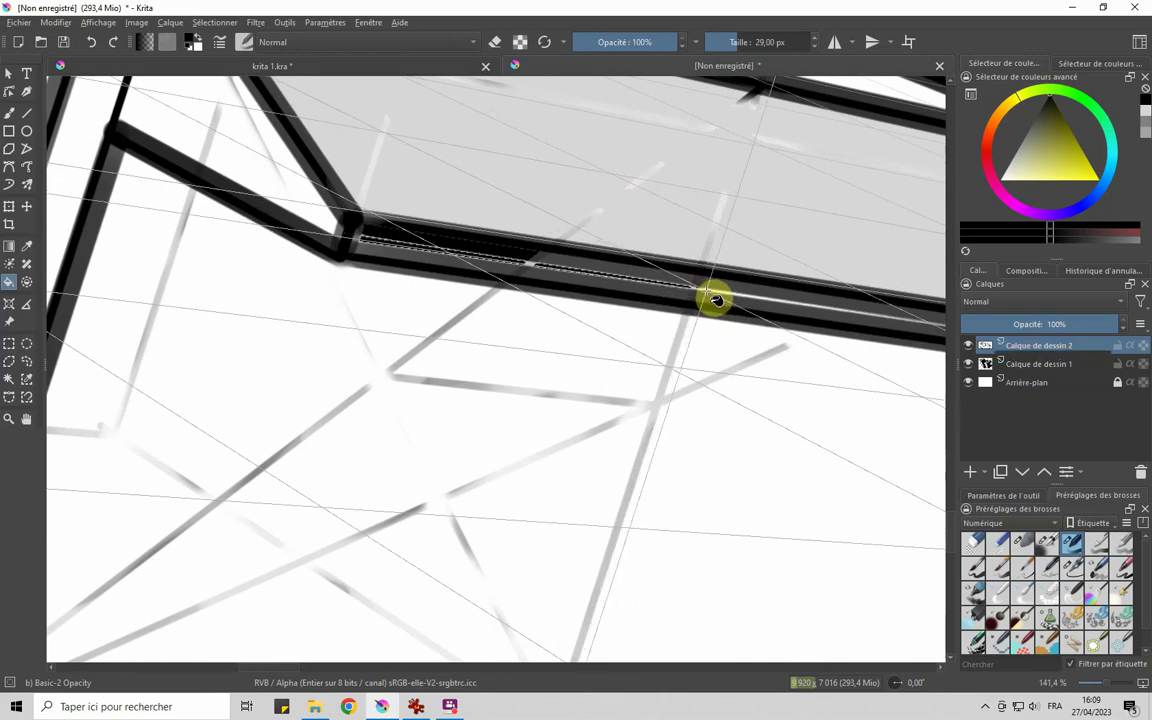
{"action": "mouse_move", "coordinate": [717, 297]}
{"action": "left_mouse_down"}
{"action": "mouse_move", "coordinate": [838, 319]}
{"action": "mouse_move", "coordinate": [793, 309]}
{"action": "left_mouse_up"}
{"action": "left_click_drag", "start_coordinate": [537, 264], "coordinate": [537, 268]}
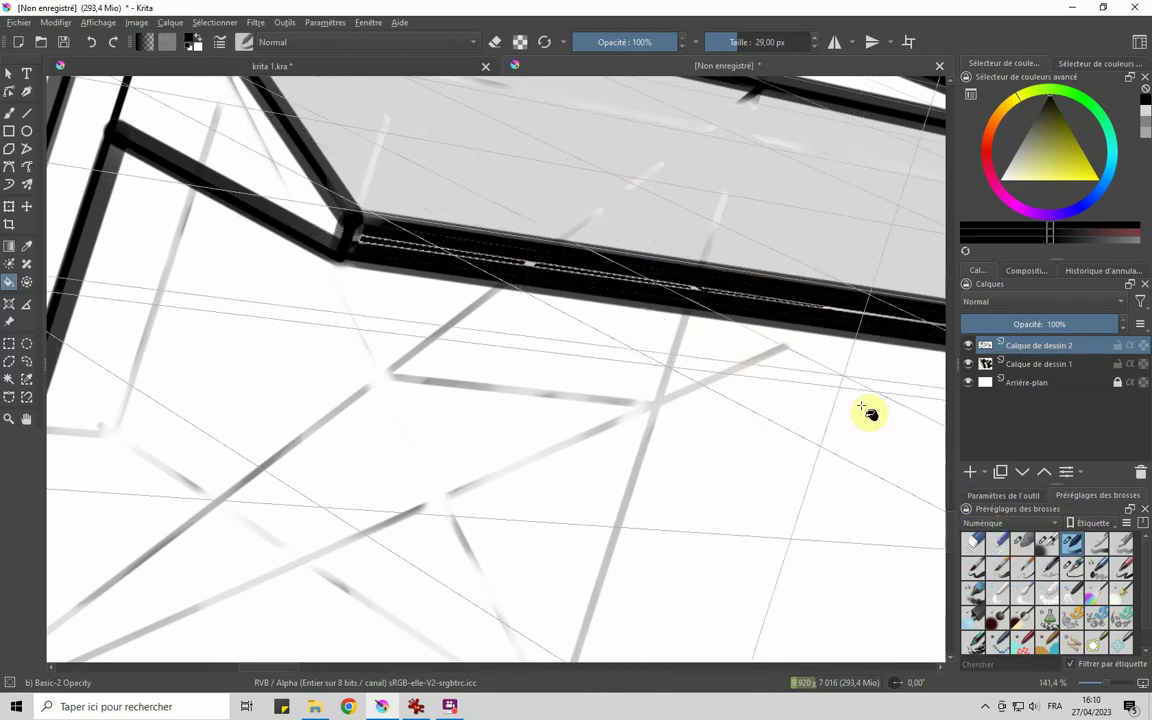
{"action": "scroll", "coordinate": [535, 296], "scroll_direction": "down", "scroll_amount": 2}
{"action": "scroll", "coordinate": [530, 290], "scroll_direction": "down", "scroll_amount": 1}
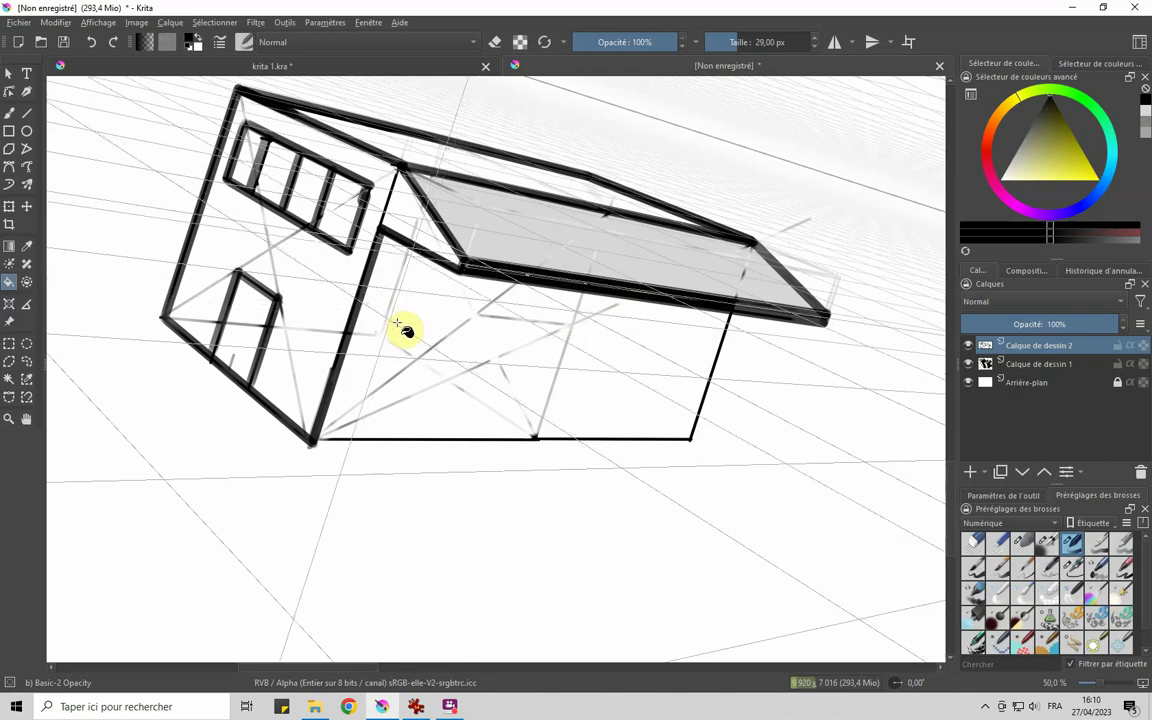
Fill both side-wall regions with dark grey #353535 and select the Eraser Soft preset.
{"action": "left_click", "coordinate": [189, 47]}
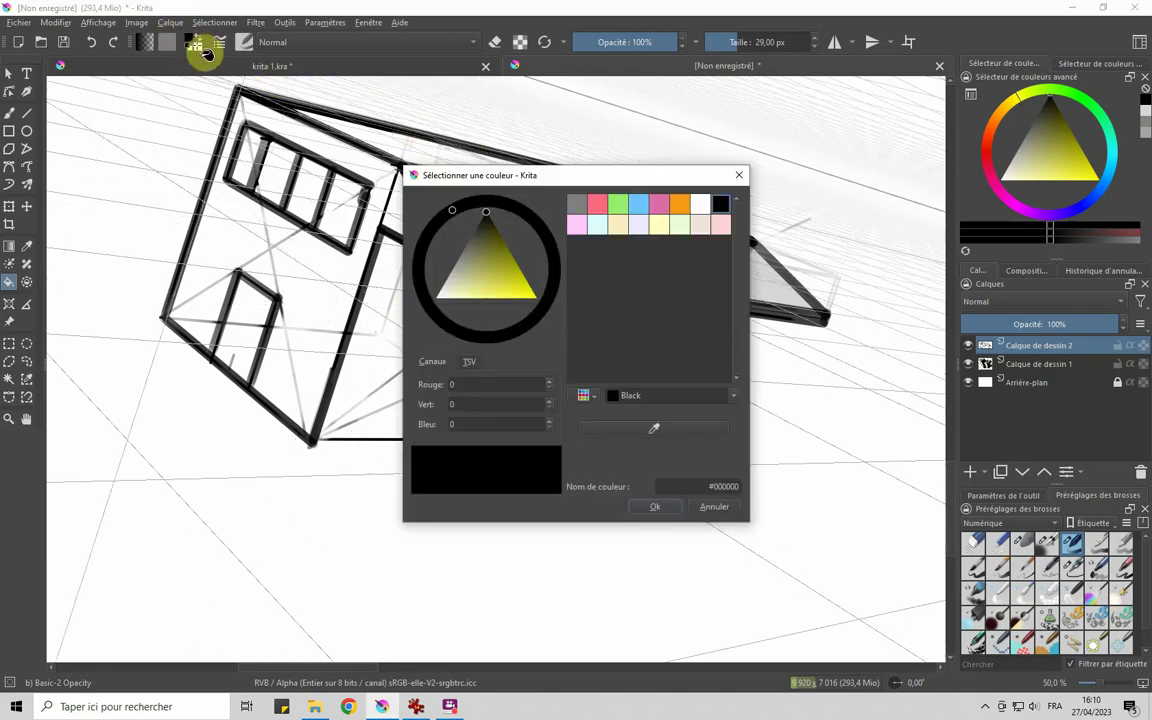
{"action": "left_click", "coordinate": [476, 230]}
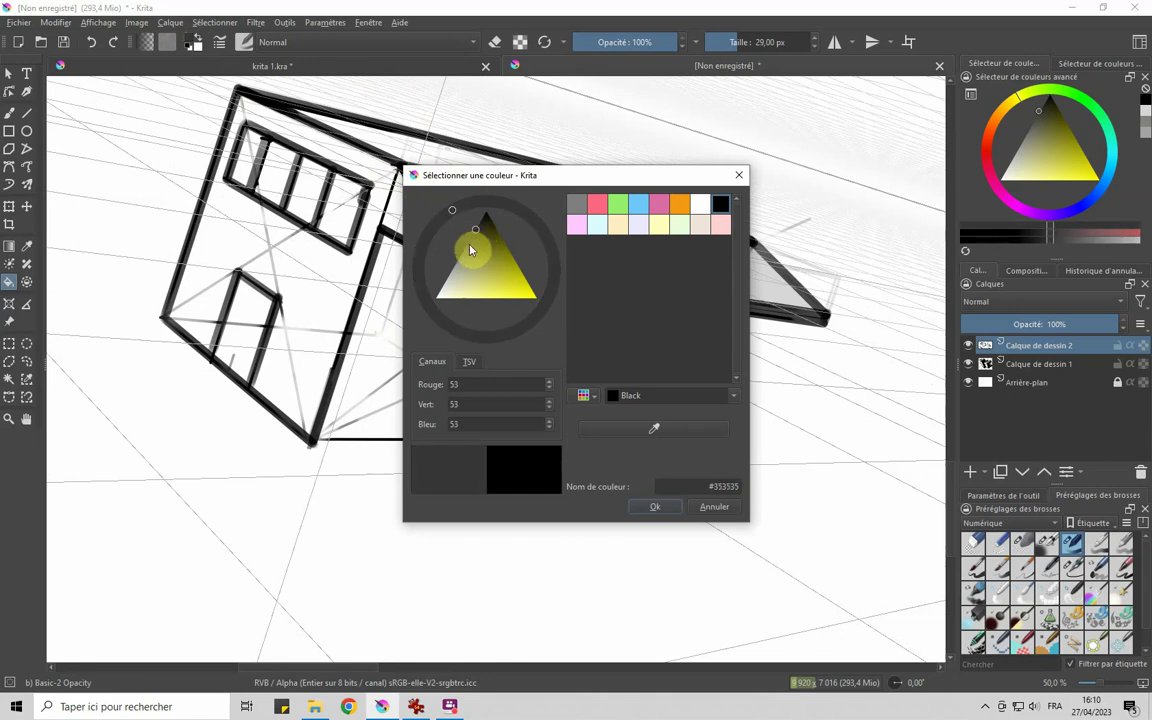
{"action": "left_click", "coordinate": [662, 508]}
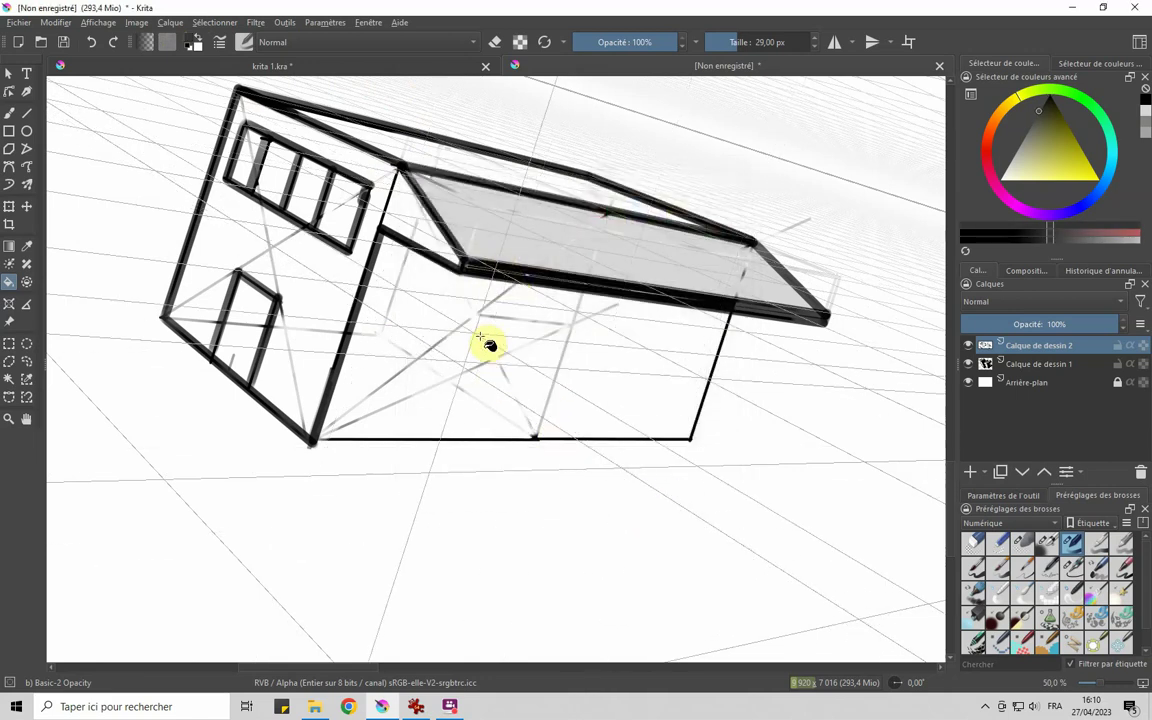
{"action": "left_click", "coordinate": [483, 360]}
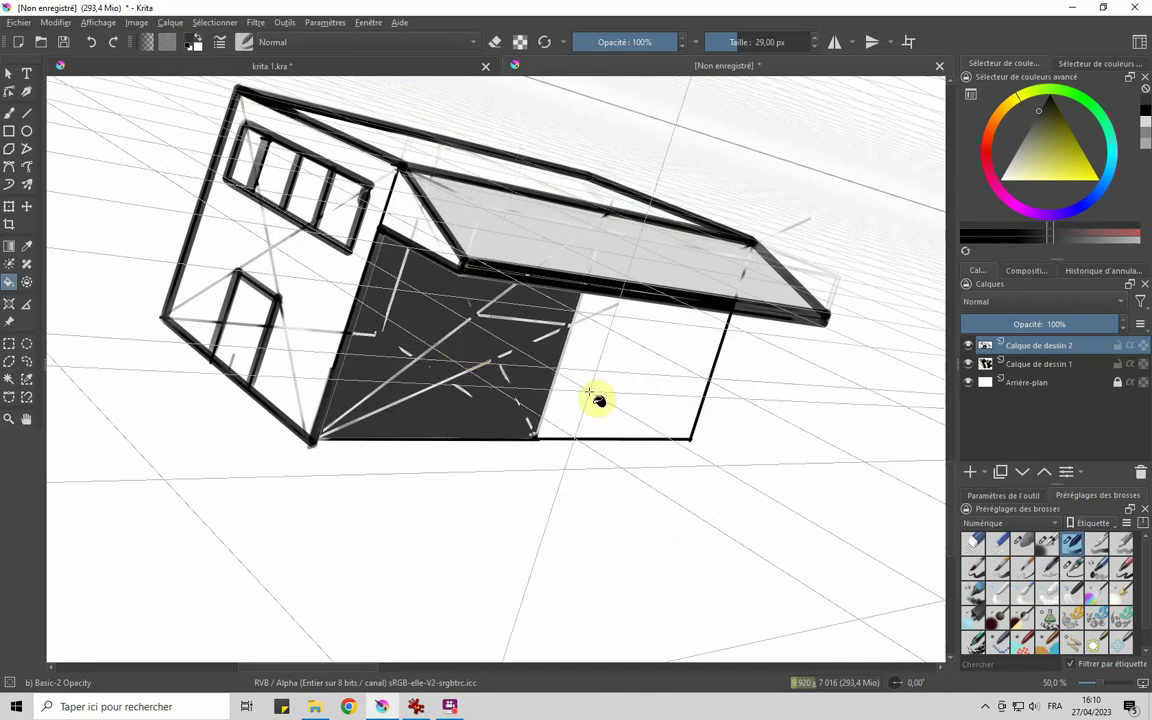
{"action": "left_click", "coordinate": [656, 355]}
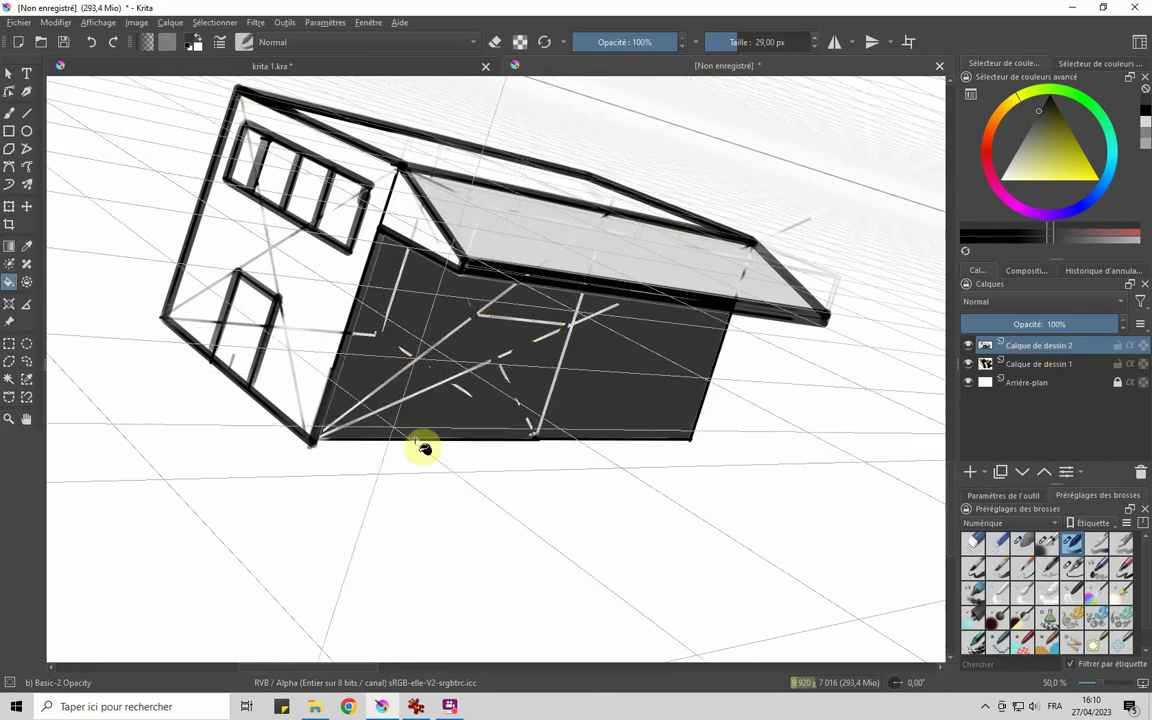
{"action": "left_click", "coordinate": [1022, 547]}
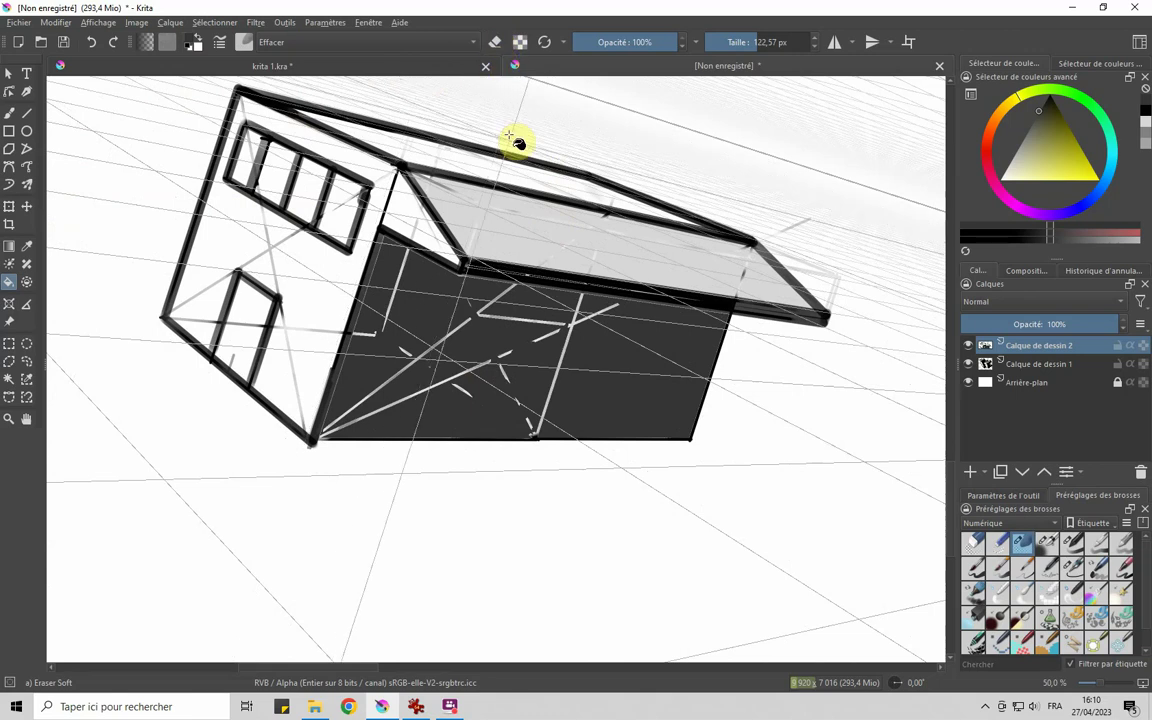
Set the freehand brush's blend mode to Normal and soften streaks across the dark wall.
{"action": "left_click", "coordinate": [9, 113]}
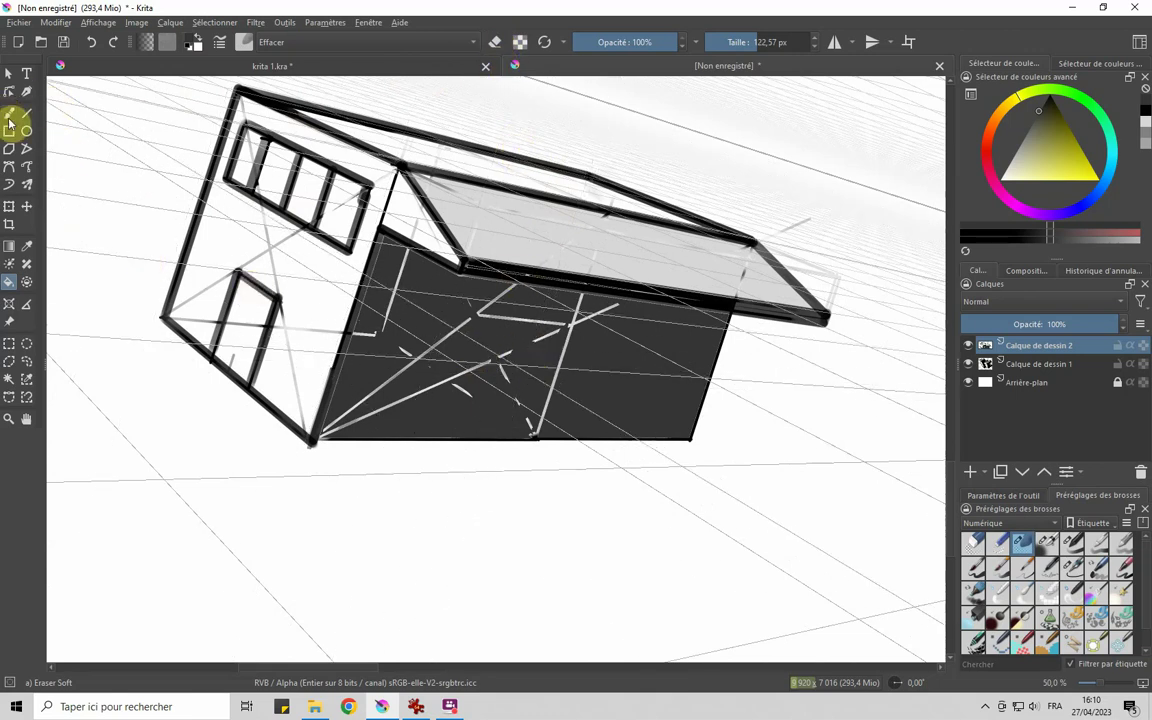
{"action": "mouse_move", "coordinate": [494, 364]}
{"action": "left_mouse_down"}
{"action": "mouse_move", "coordinate": [470, 382]}
{"action": "mouse_move", "coordinate": [507, 352]}
{"action": "left_mouse_up"}
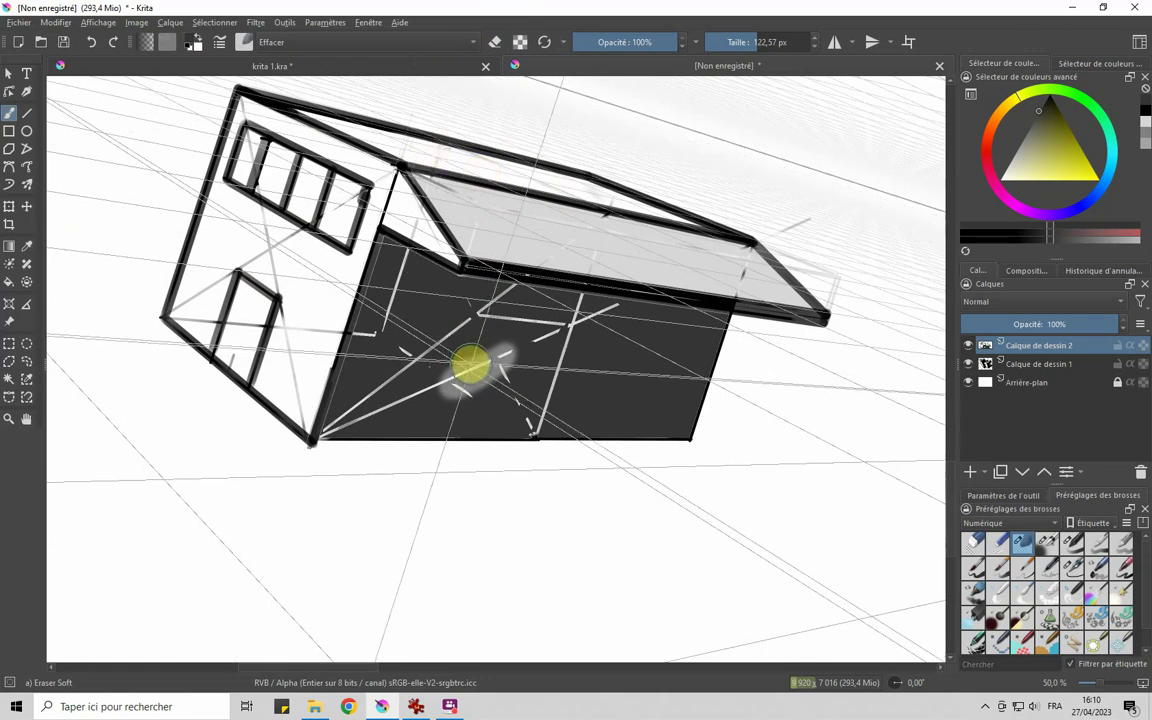
{"action": "left_click", "coordinate": [408, 45]}
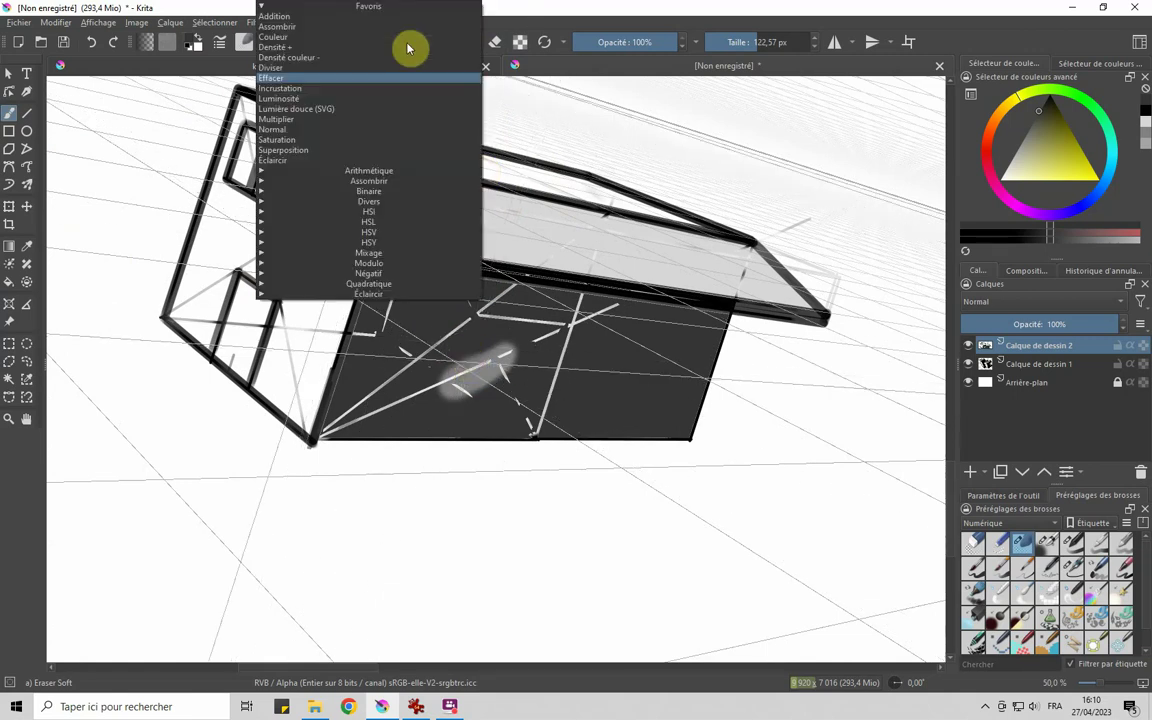
{"action": "left_click", "coordinate": [332, 130]}
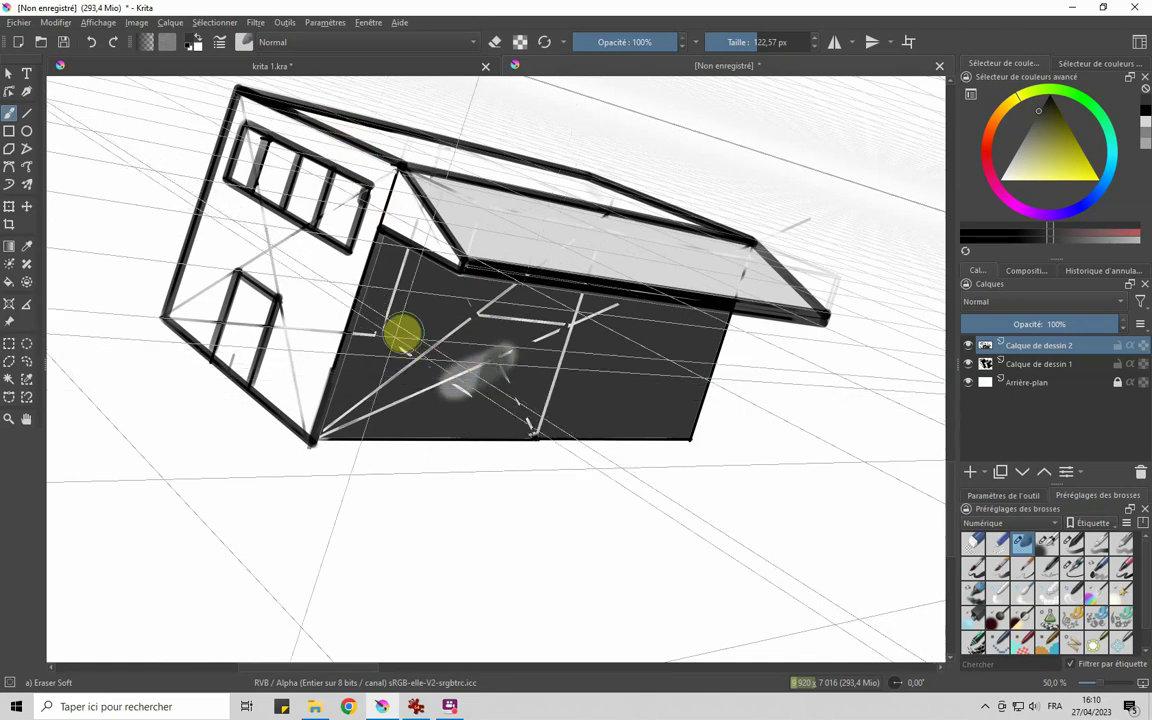
{"action": "mouse_move", "coordinate": [357, 376]}
{"action": "left_mouse_down"}
{"action": "mouse_move", "coordinate": [424, 386]}
{"action": "mouse_move", "coordinate": [476, 360]}
{"action": "mouse_move", "coordinate": [455, 342]}
{"action": "left_mouse_up"}
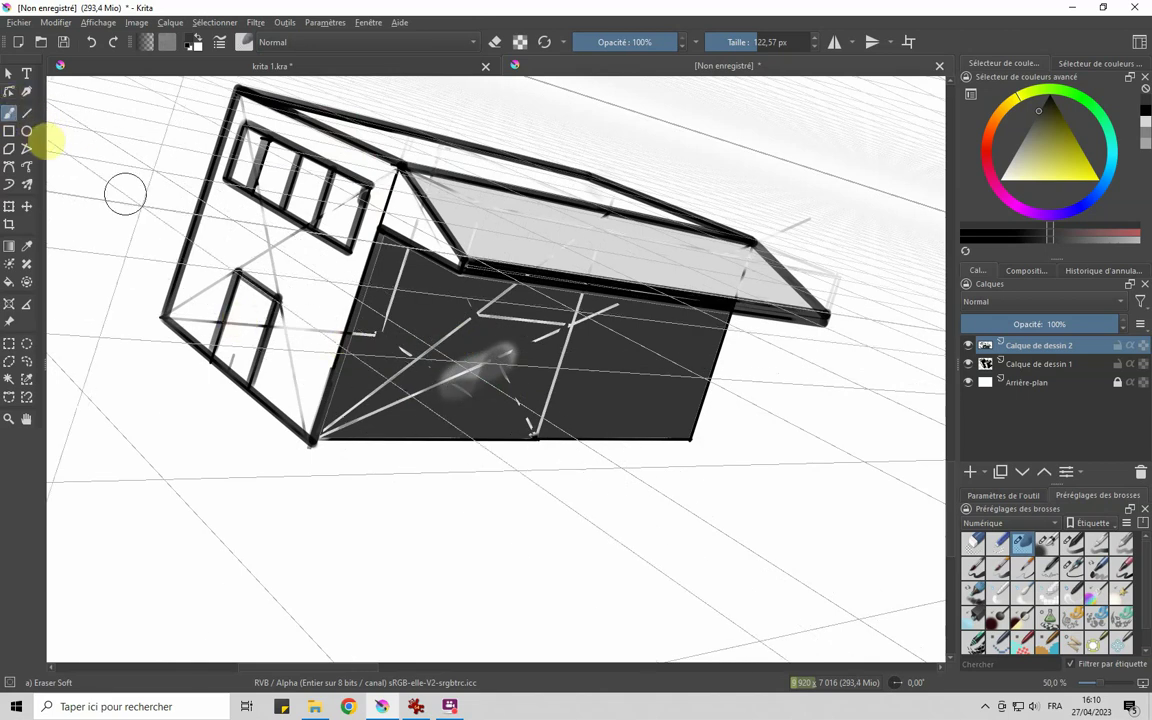
Untick Assistants aimantés and wipe the white construction lines on the dark wall.
{"action": "left_click", "coordinate": [1006, 497]}
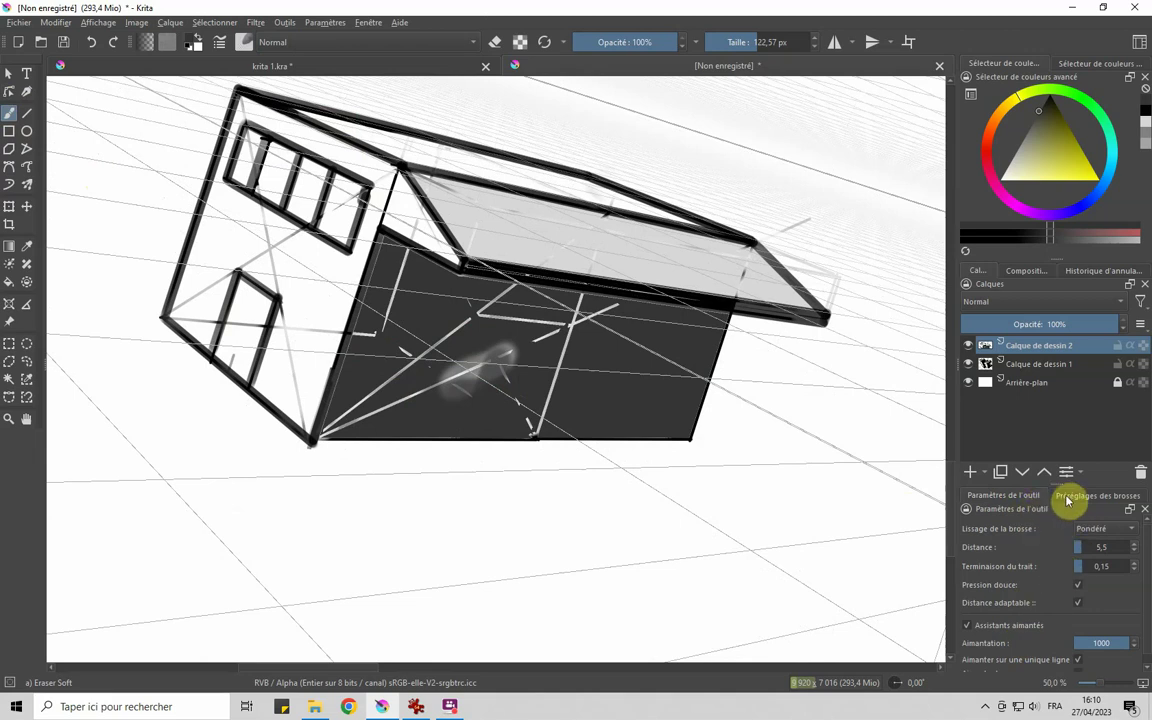
{"action": "left_click", "coordinate": [1036, 625]}
{"action": "mouse_move", "coordinate": [477, 366]}
{"action": "left_mouse_down"}
{"action": "mouse_move", "coordinate": [470, 378]}
{"action": "mouse_move", "coordinate": [458, 357]}
{"action": "mouse_move", "coordinate": [524, 371]}
{"action": "mouse_move", "coordinate": [560, 337]}
{"action": "mouse_move", "coordinate": [478, 311]}
{"action": "mouse_move", "coordinate": [586, 332]}
{"action": "mouse_move", "coordinate": [591, 309]}
{"action": "mouse_move", "coordinate": [576, 303]}
{"action": "mouse_move", "coordinate": [618, 318]}
{"action": "left_mouse_up"}
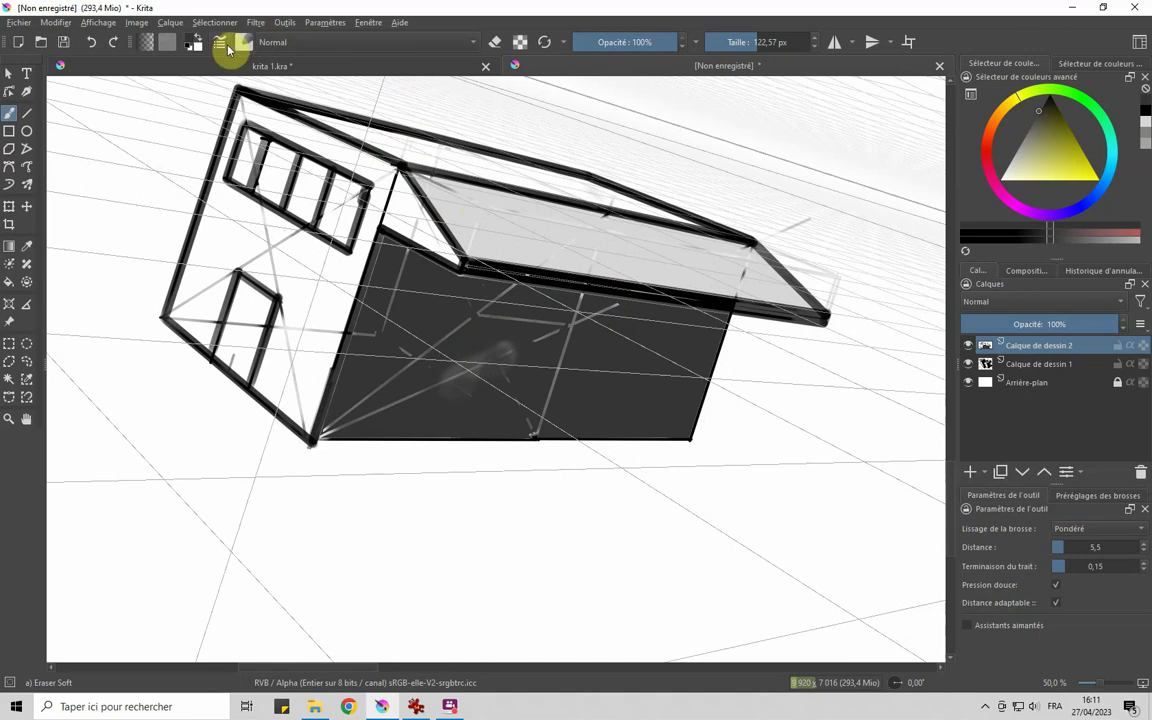
Set the paint colour to mid-grey #858584.
{"action": "left_click", "coordinate": [192, 38]}
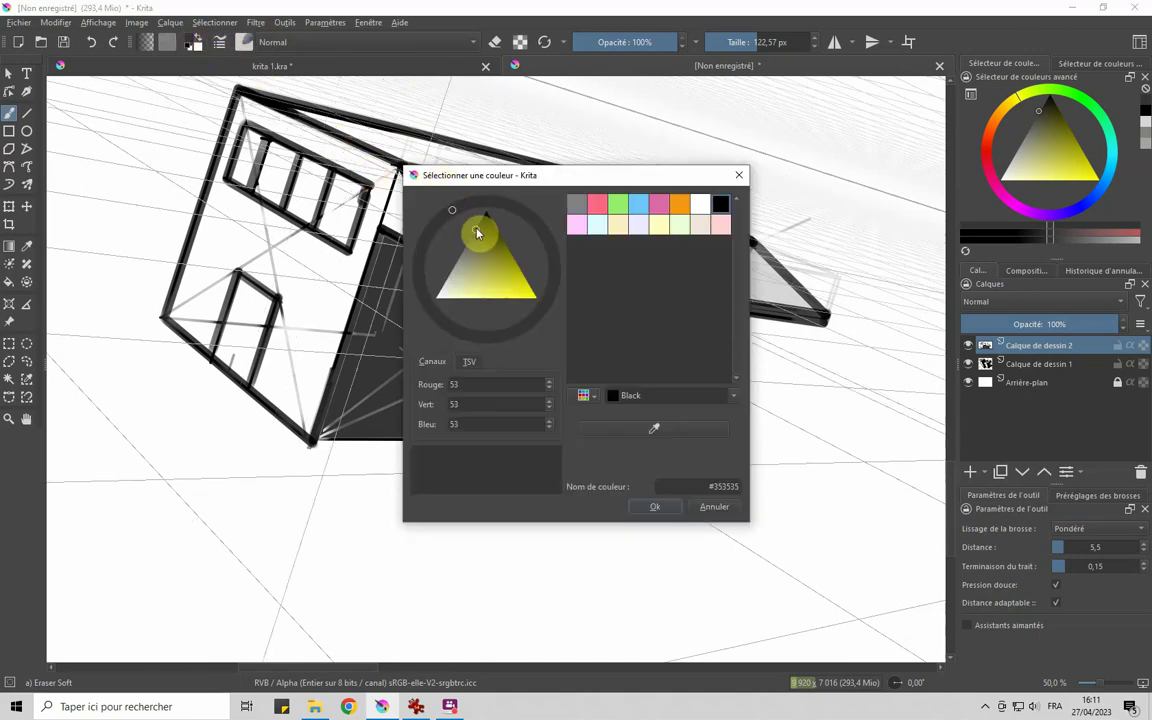
{"action": "left_click", "coordinate": [463, 259]}
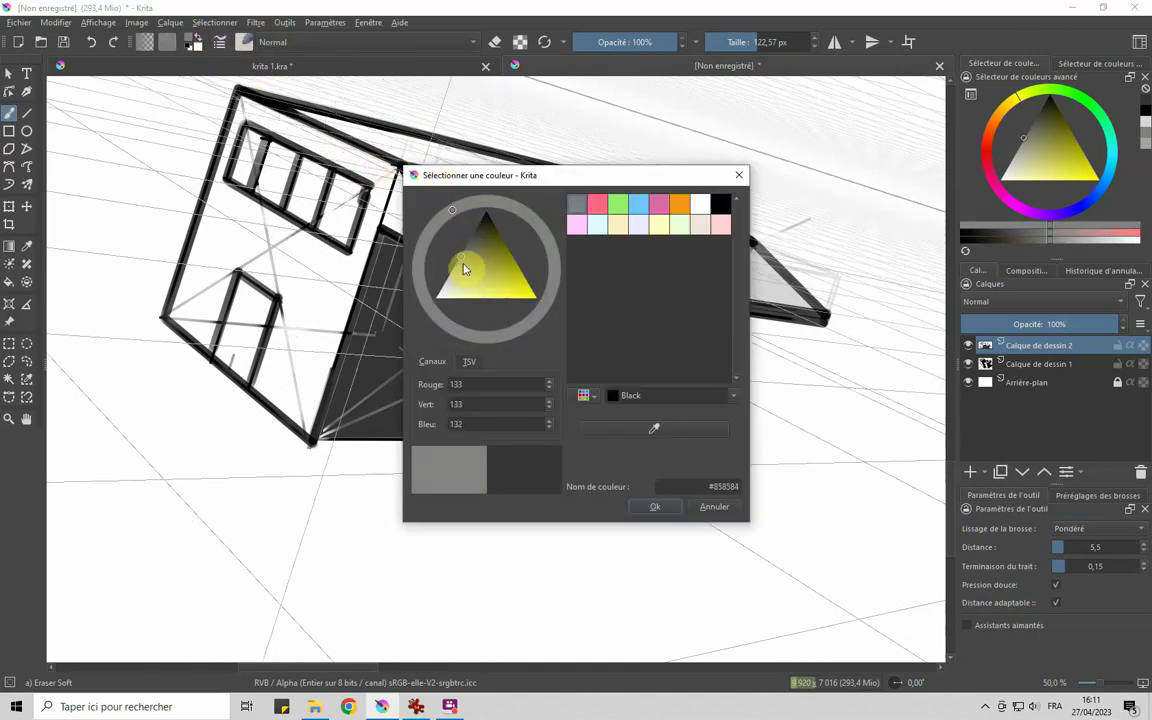
{"action": "left_click", "coordinate": [665, 512]}
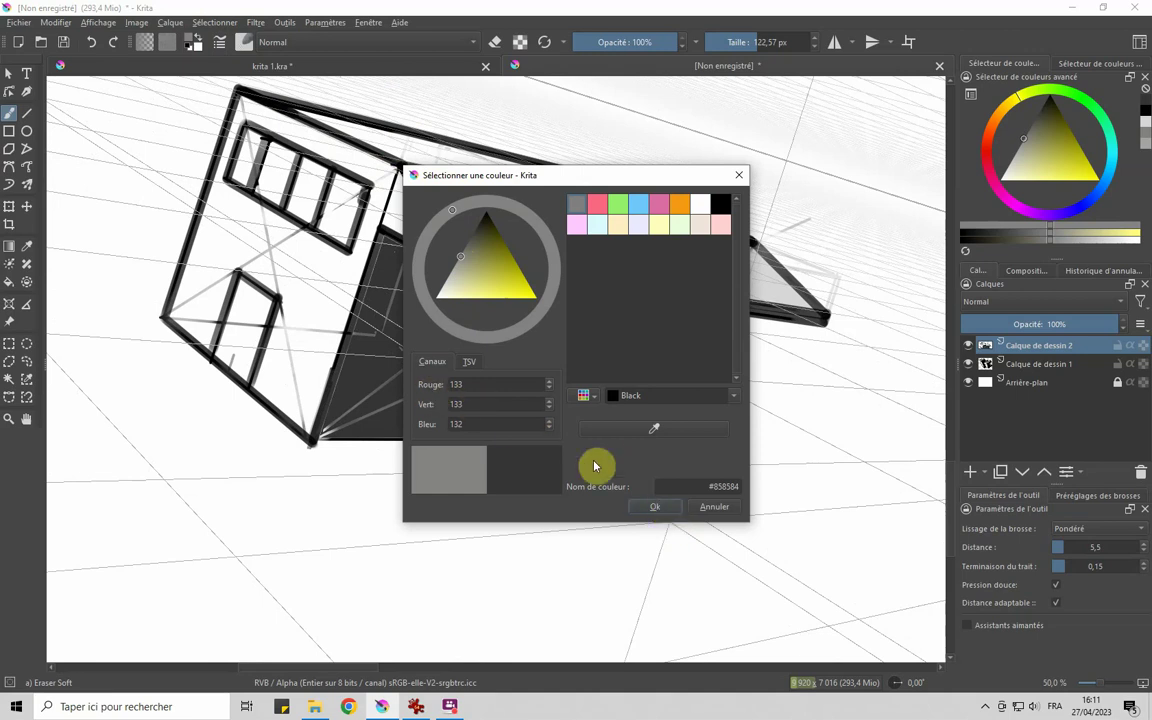
{"action": "left_click_drag", "start_coordinate": [510, 350], "coordinate": [403, 380]}
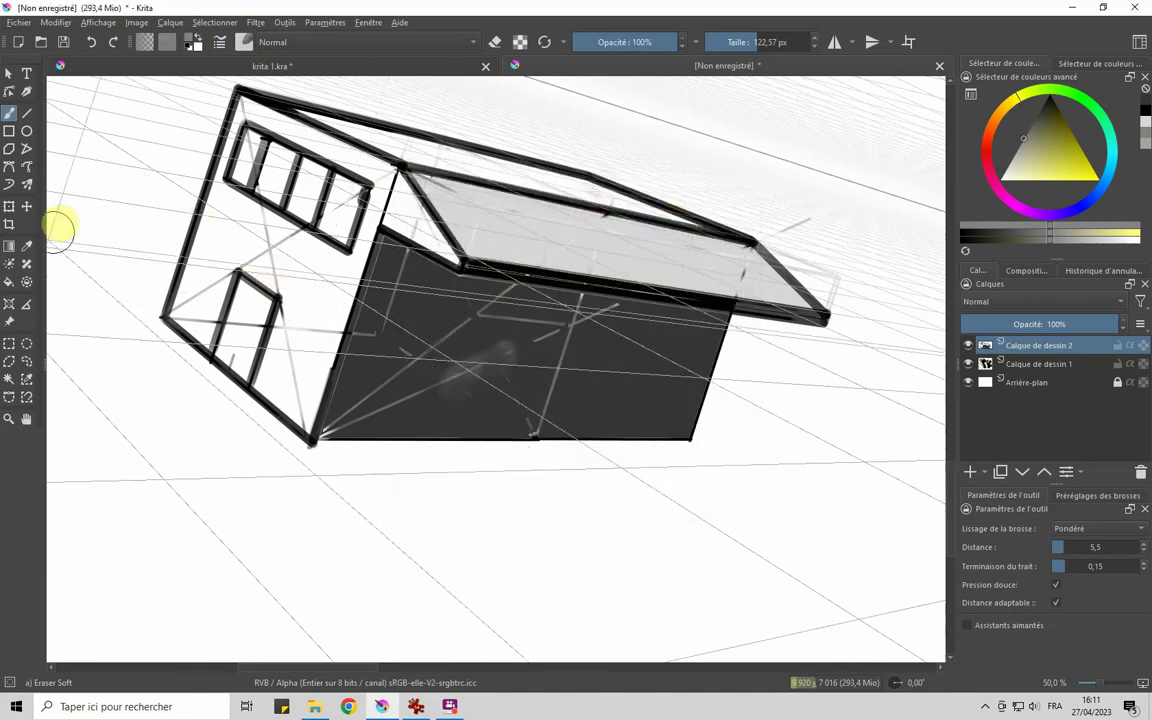
{"action": "left_click", "coordinate": [9, 282]}
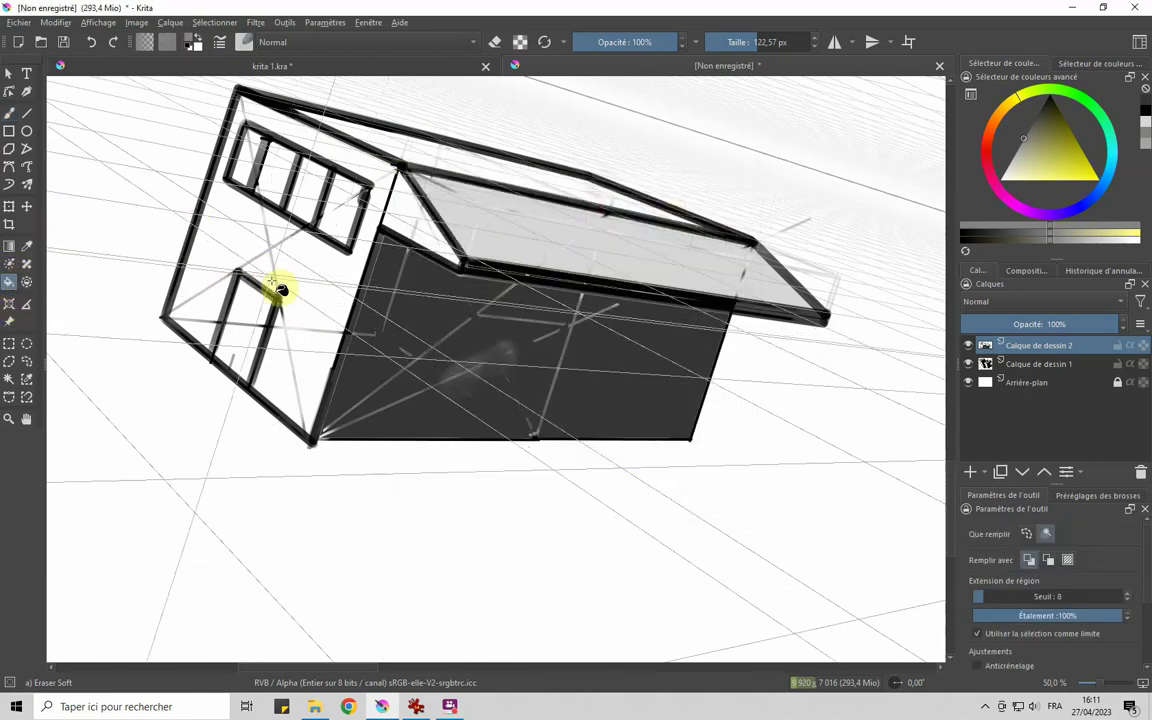
Fill the front face's wall, door, window panes and leftover wedges with mid-grey.
{"action": "left_click", "coordinate": [291, 298]}
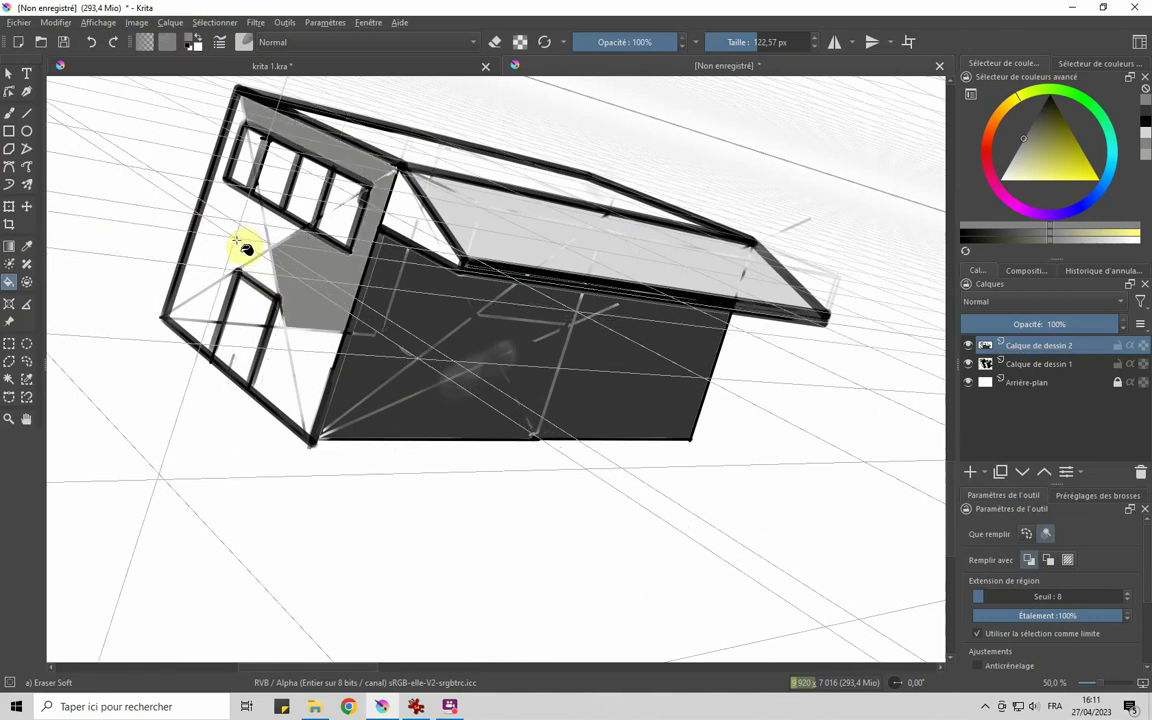
{"action": "left_click", "coordinate": [240, 255]}
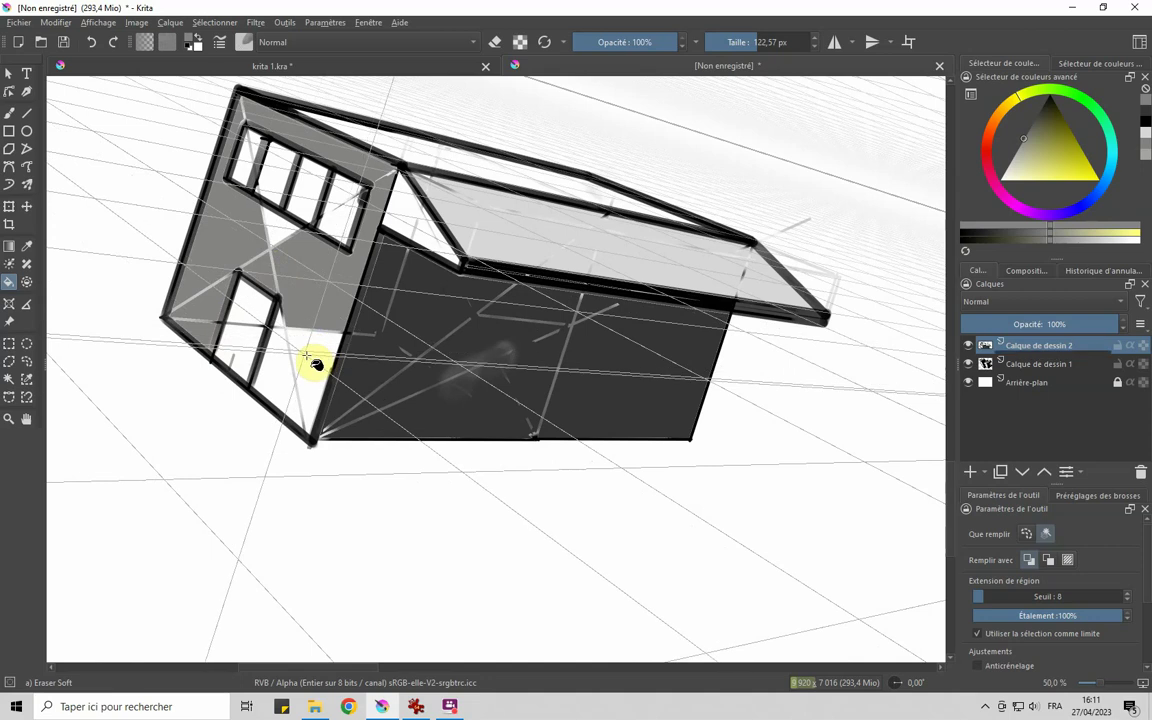
{"action": "left_click", "coordinate": [245, 322]}
{"action": "left_click", "coordinate": [248, 325]}
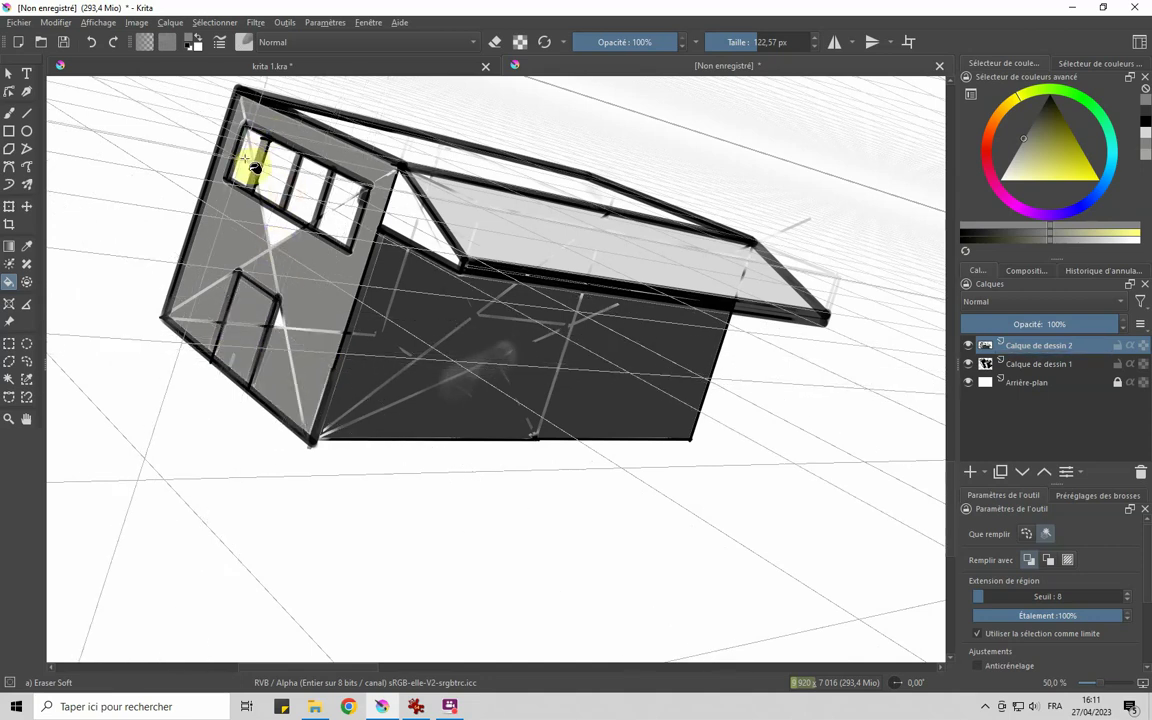
{"action": "left_click", "coordinate": [312, 211]}
{"action": "left_click", "coordinate": [347, 200]}
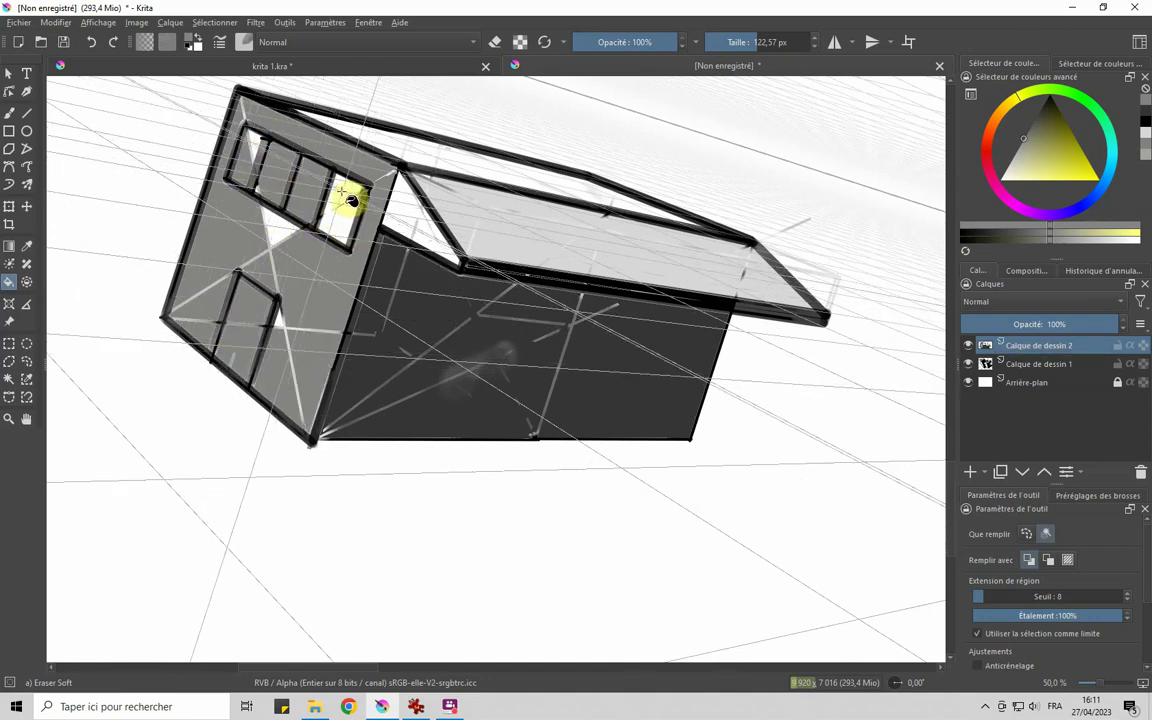
{"action": "left_click", "coordinate": [262, 170]}
{"action": "left_click", "coordinate": [290, 220]}
{"action": "left_click", "coordinate": [254, 135]}
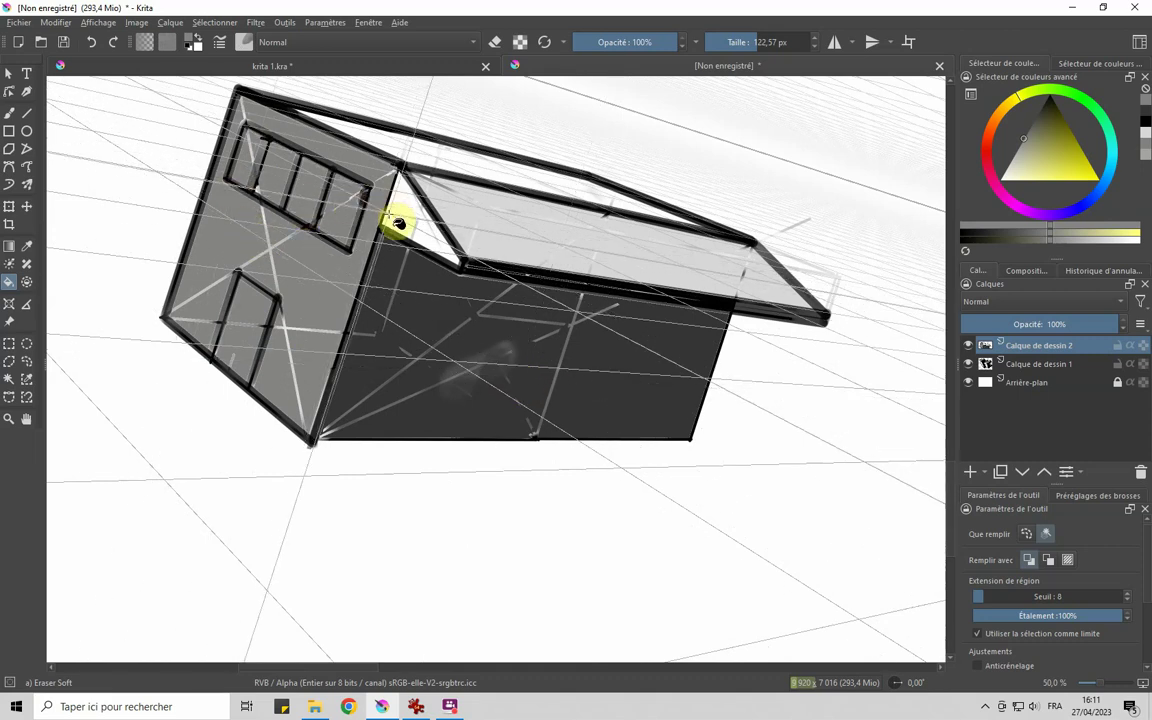
{"action": "left_click", "coordinate": [419, 250]}
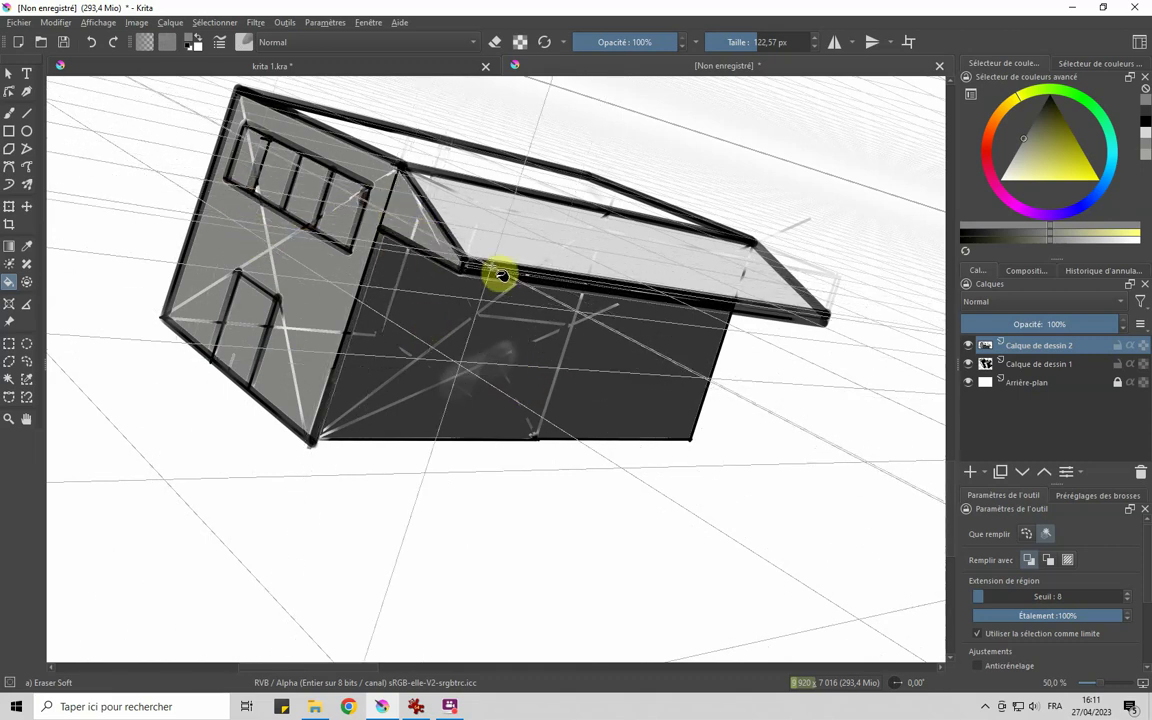
Zoom out to about 8.8% to view the whole shaded house beside the video screenshot.
{"action": "scroll", "coordinate": [500, 276], "scroll_direction": "down", "scroll_amount": 4}
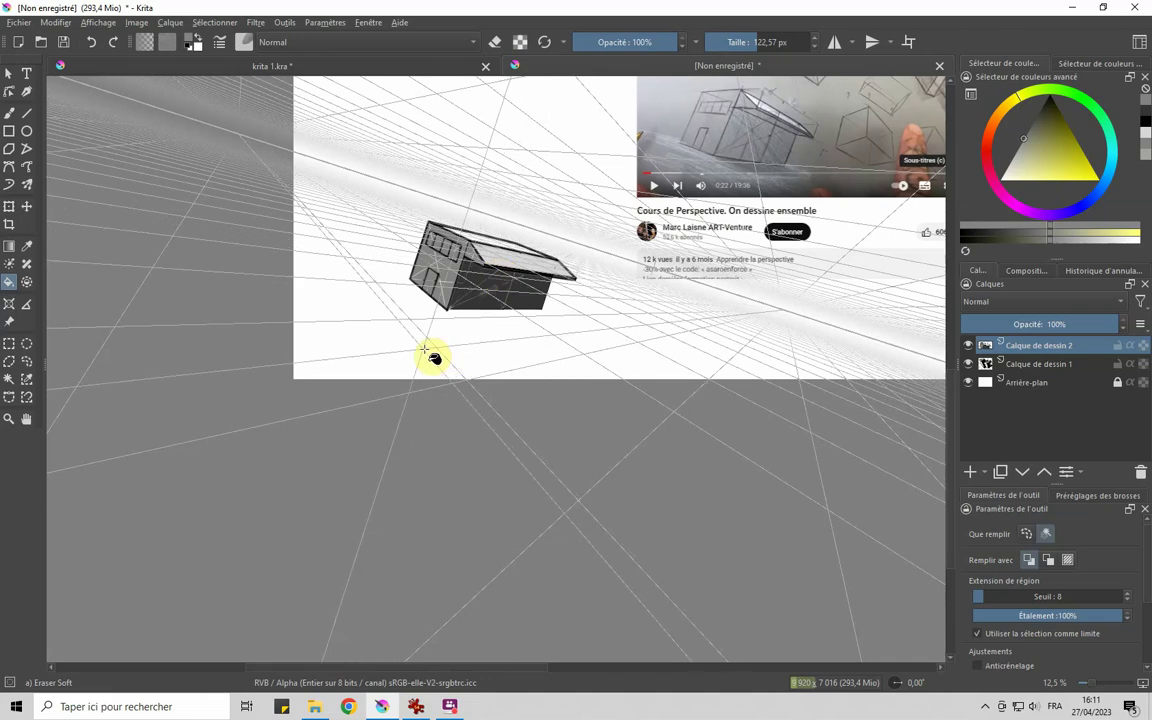
{"action": "scroll", "coordinate": [350, 380], "scroll_direction": "down", "scroll_amount": 1}
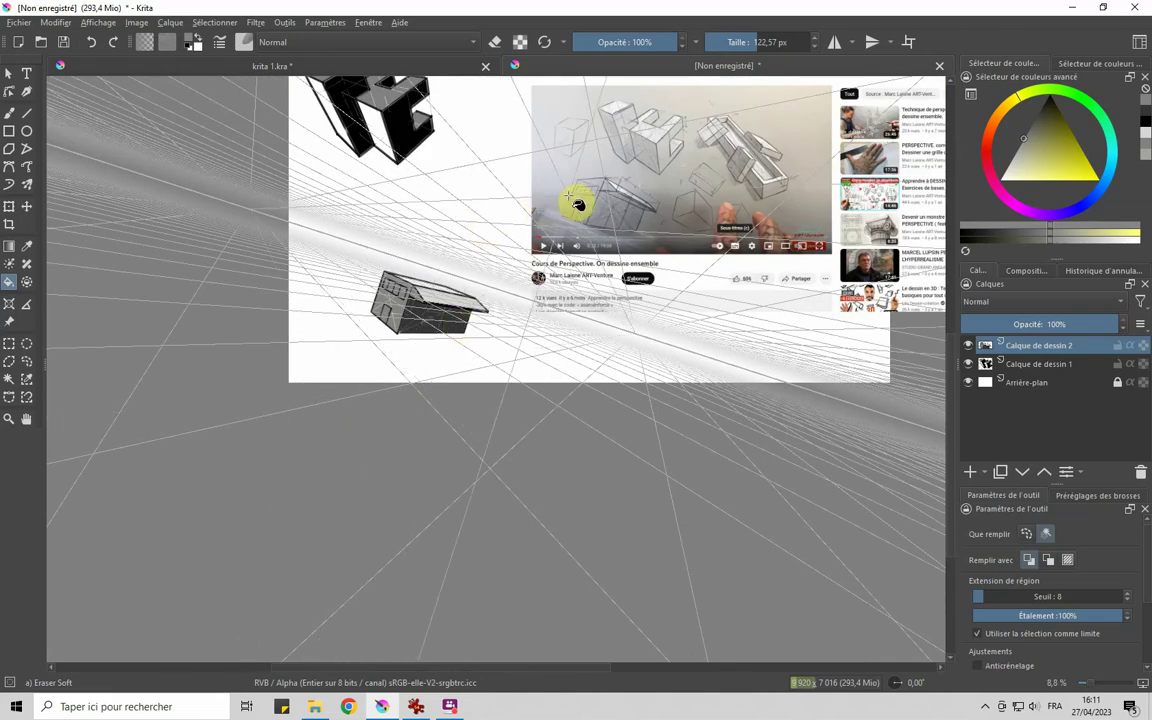